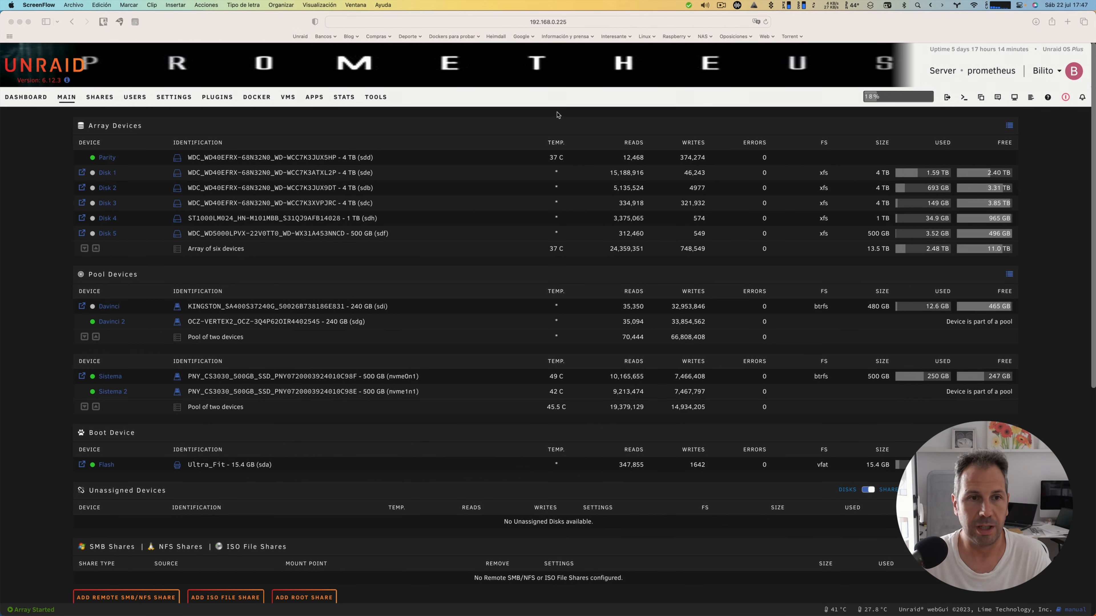
# Step: Open the community apps catalogue and search it for mysql
pyautogui.click(313, 98)
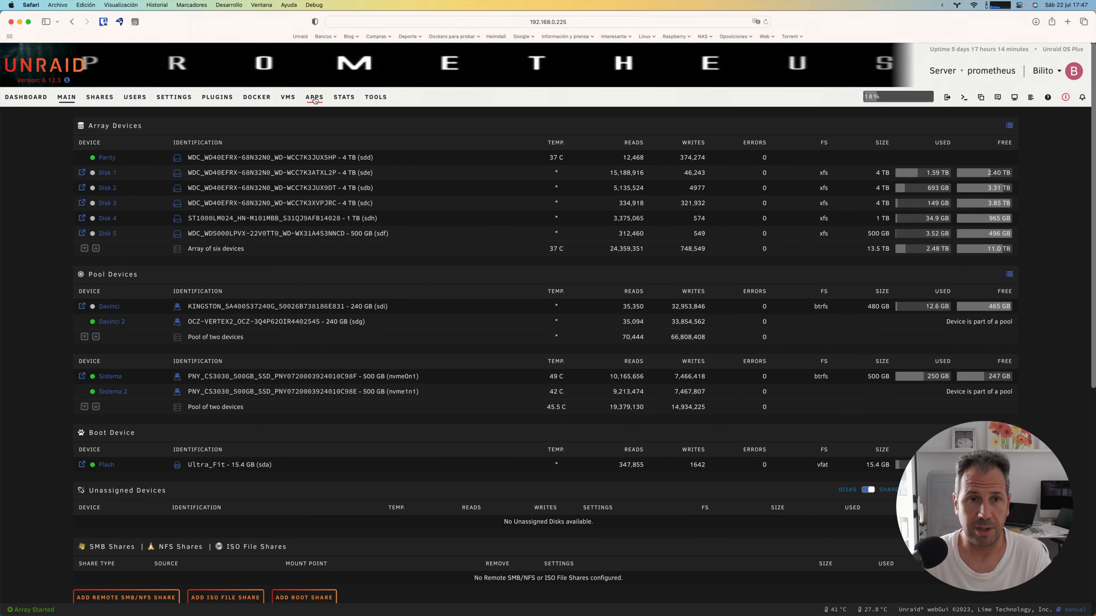
pyautogui.click(315, 98)
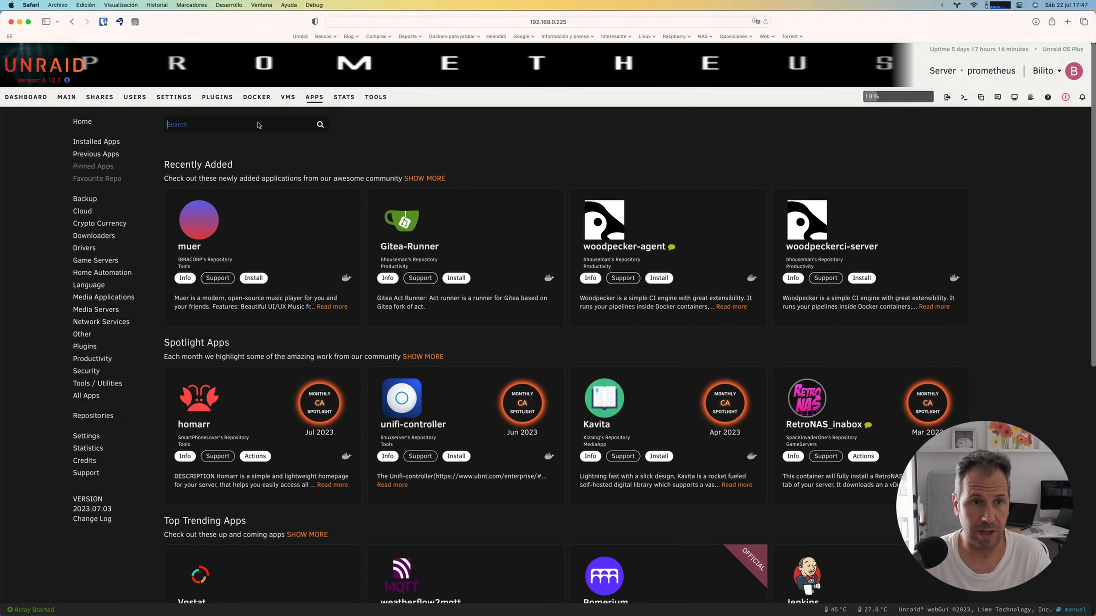
pyautogui.click(258, 125)
pyautogui.write('mysq')
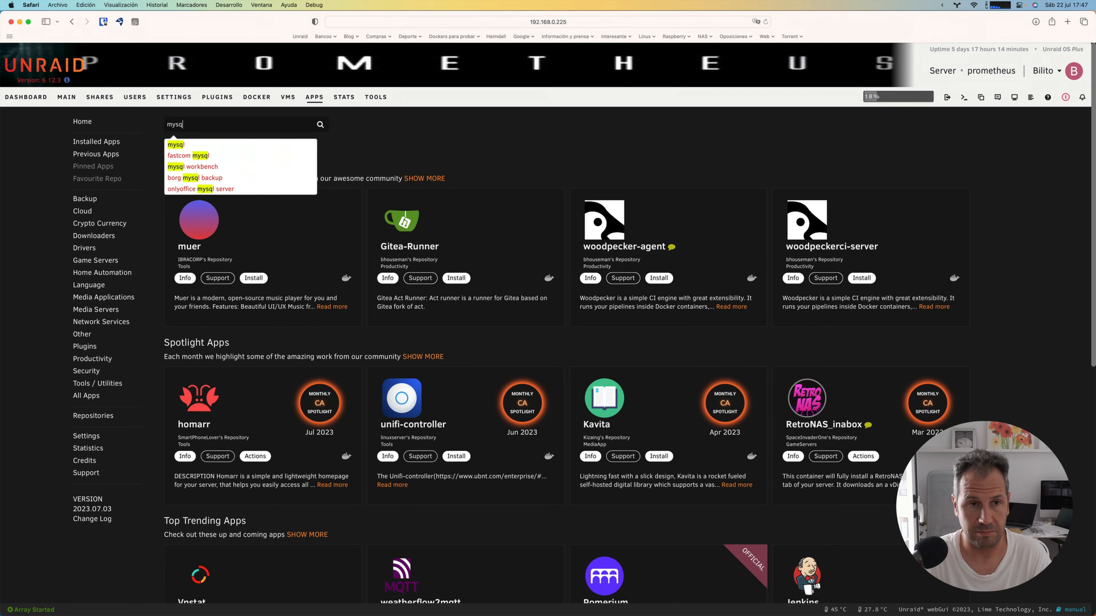
pyautogui.write('l')
pyautogui.press('Return')
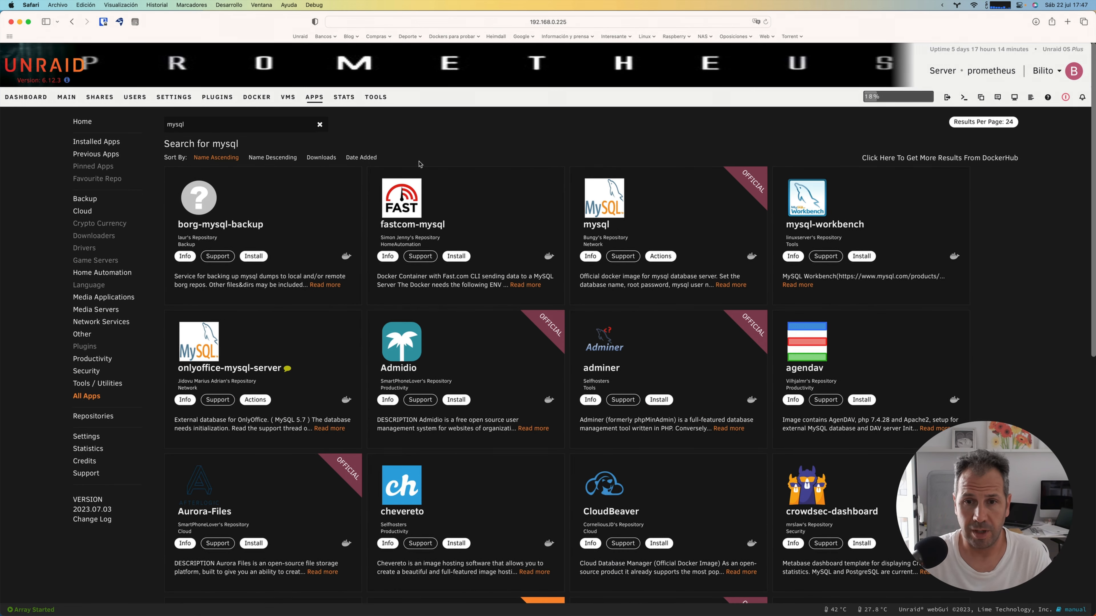
# Step: Reinstall the official mysql app from previous apps, naming the container ghost-bbdd-video
pyautogui.click(668, 257)
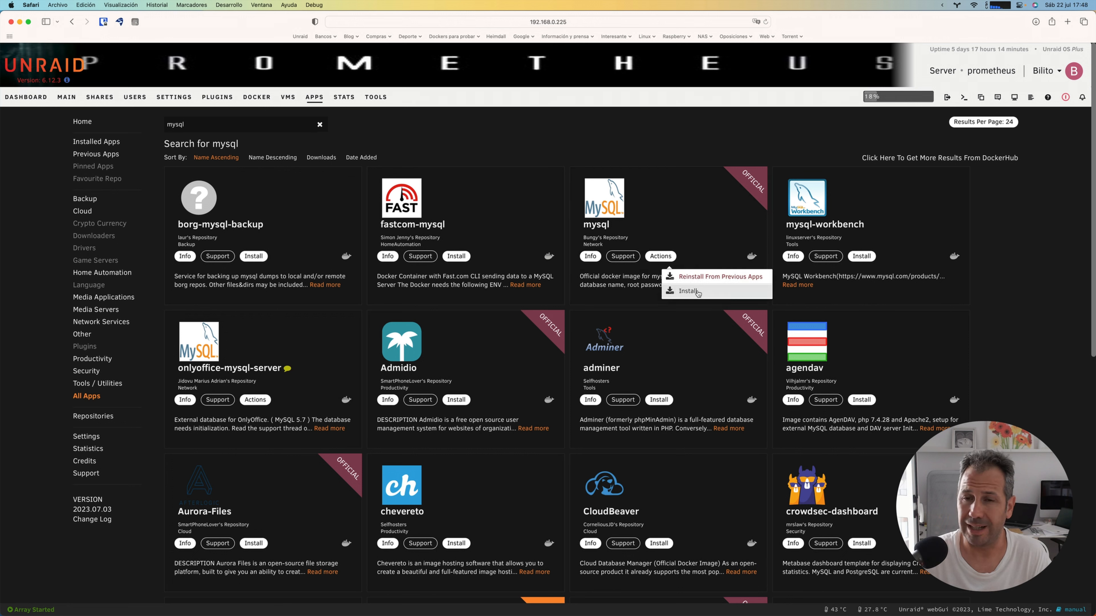
pyautogui.click(720, 279)
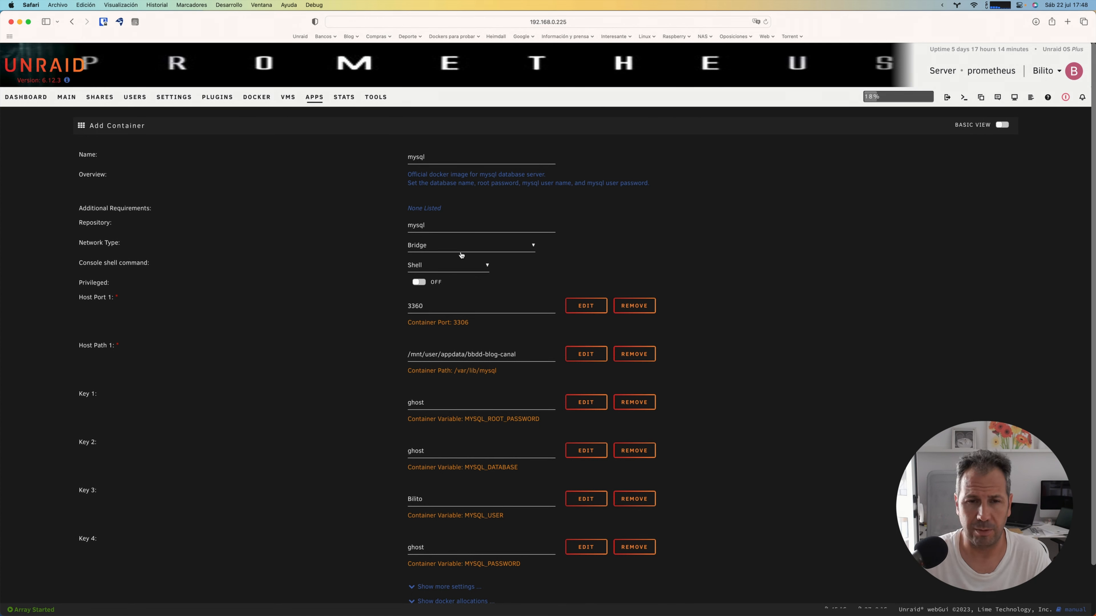
pyautogui.doubleClick(431, 157)
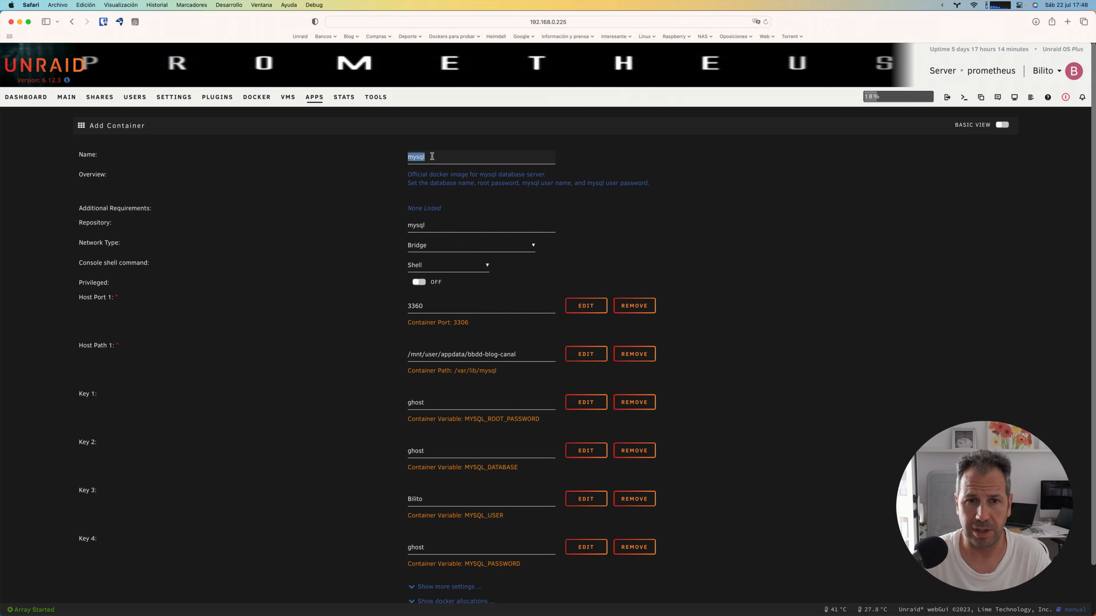
pyautogui.click(431, 156)
pyautogui.doubleClick(430, 157)
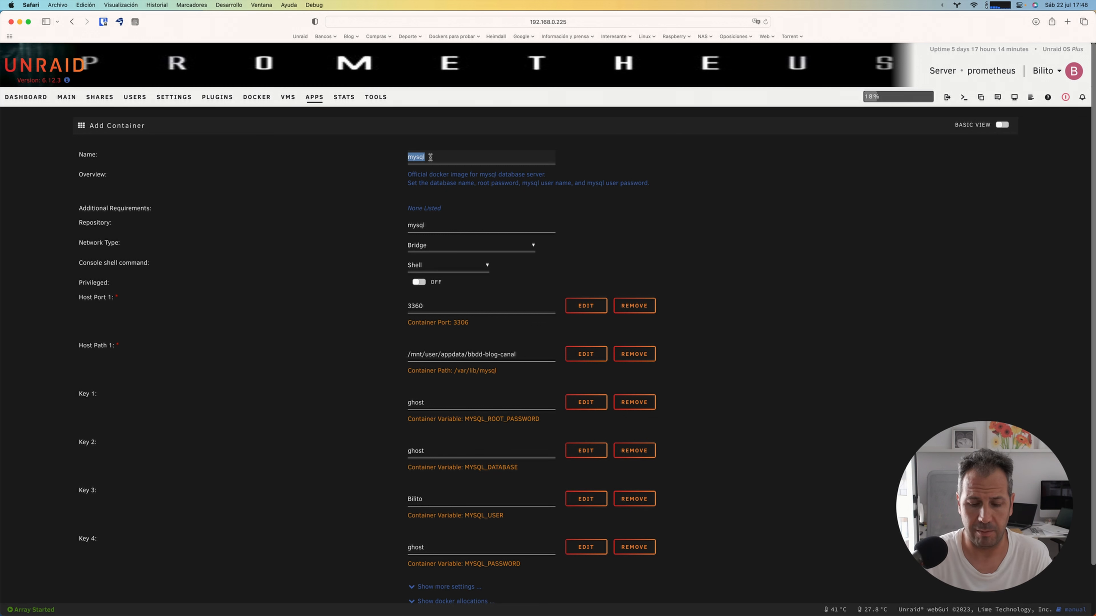
pyautogui.write('ghost')
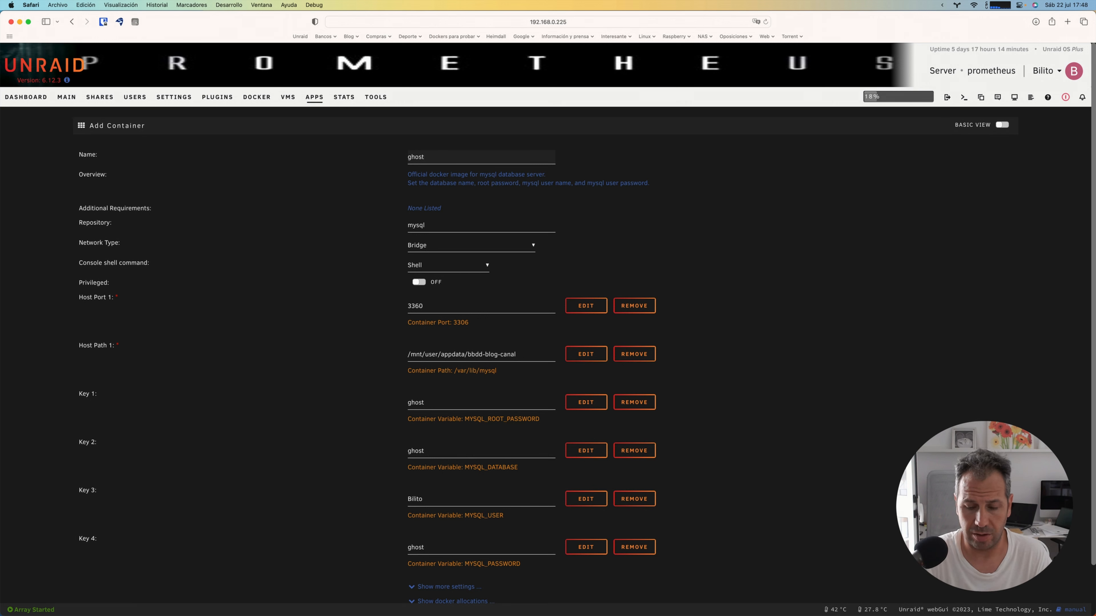
pyautogui.write('-bbdd')
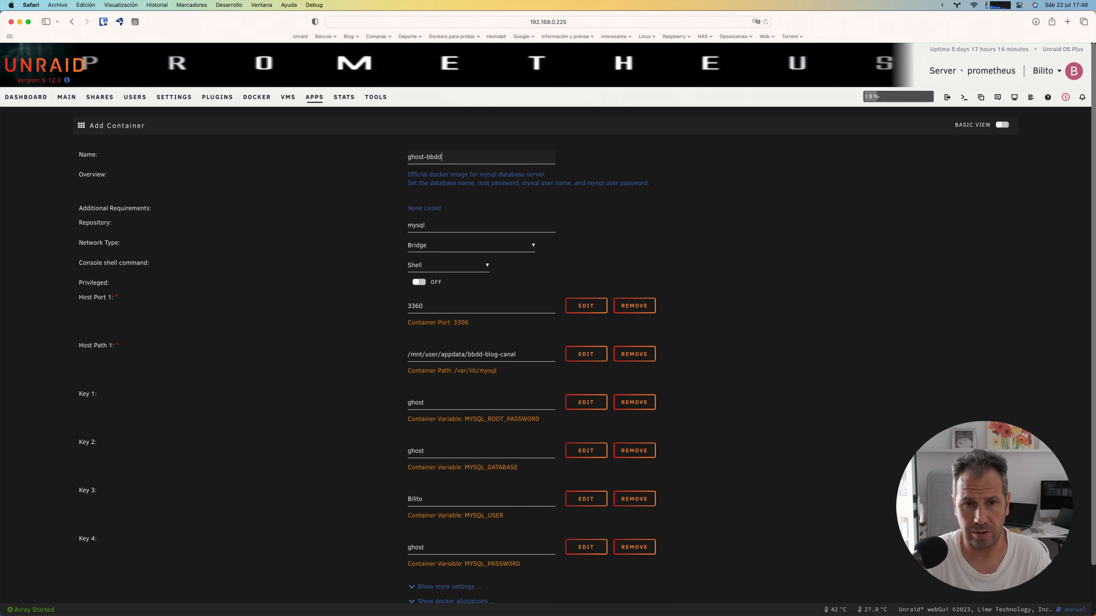
pyautogui.write('-video')
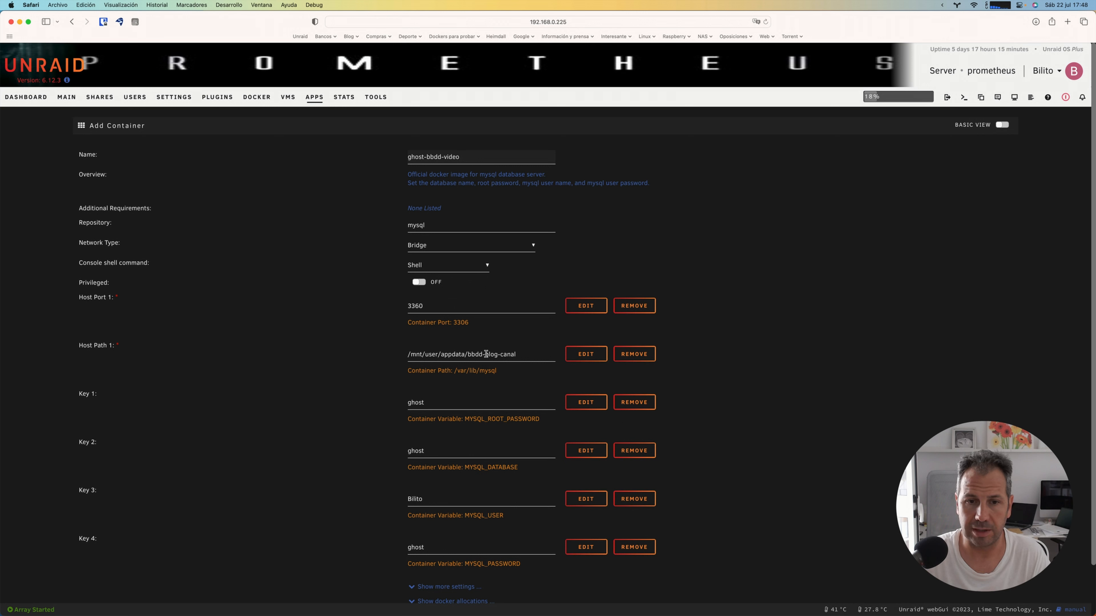
# Step: Set Host Path 1 to /mnt/user/appdata/bbdd-blog-video and create the MySQL container
pyautogui.moveTo(501, 354); pyautogui.dragTo(516, 354)
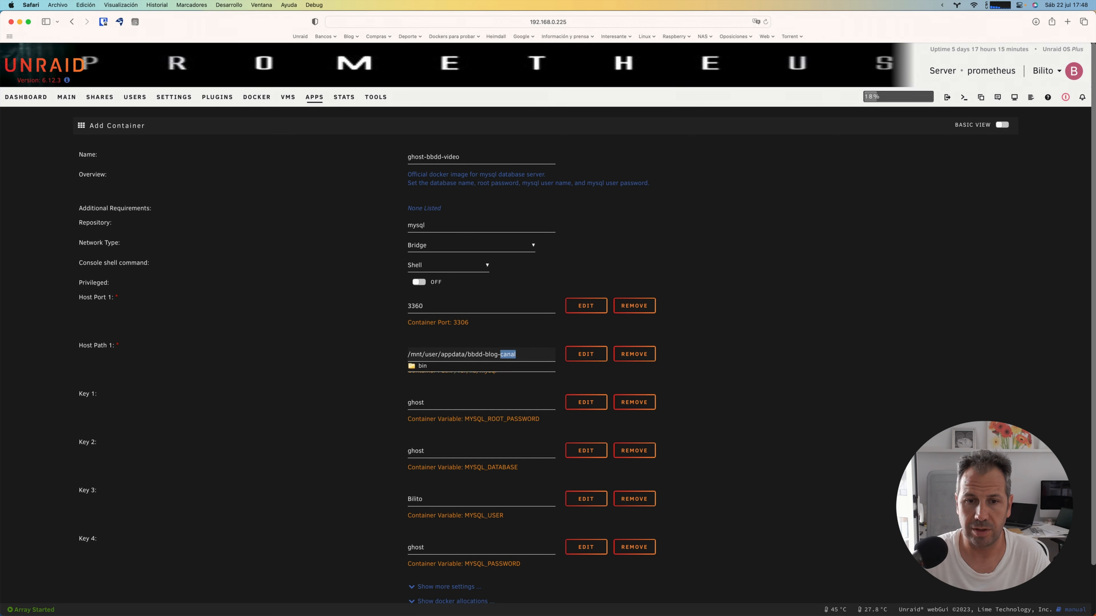
pyautogui.write('video')
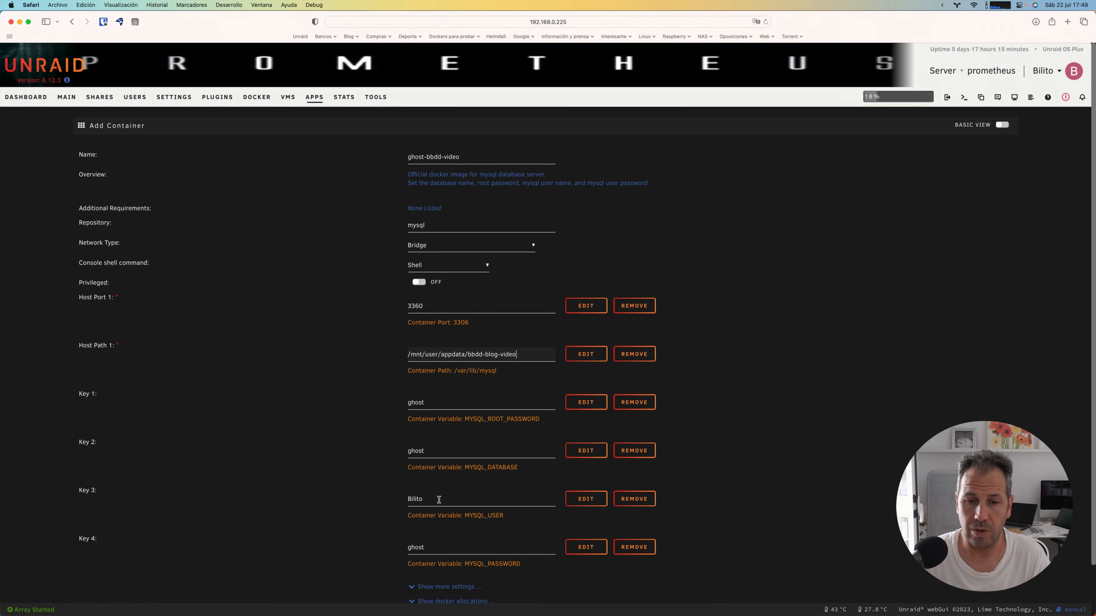
pyautogui.scroll(-2, 439, 499)
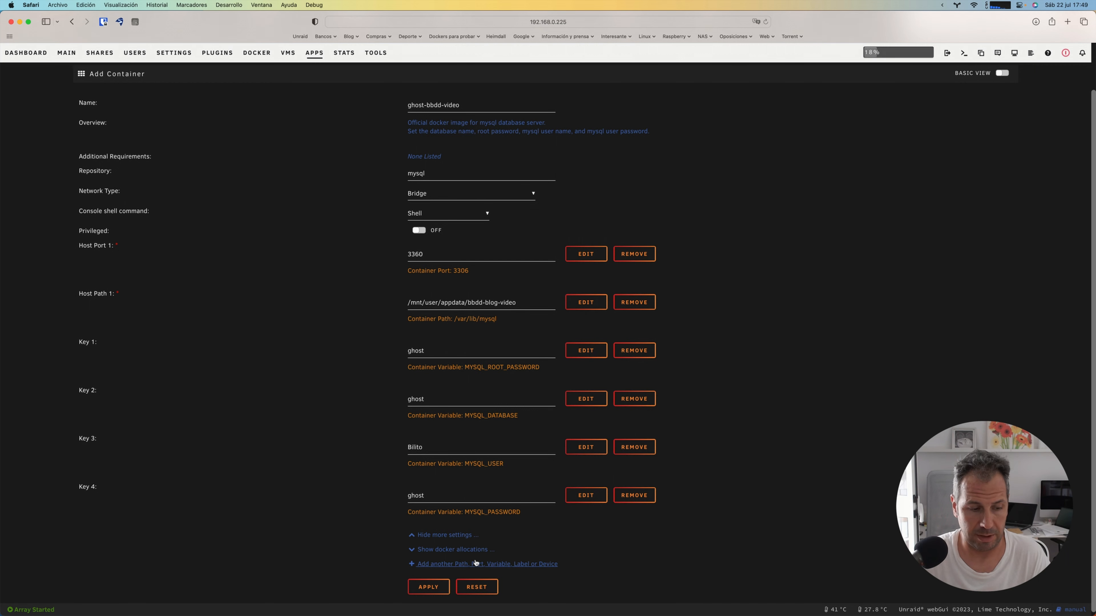
pyautogui.click(430, 592)
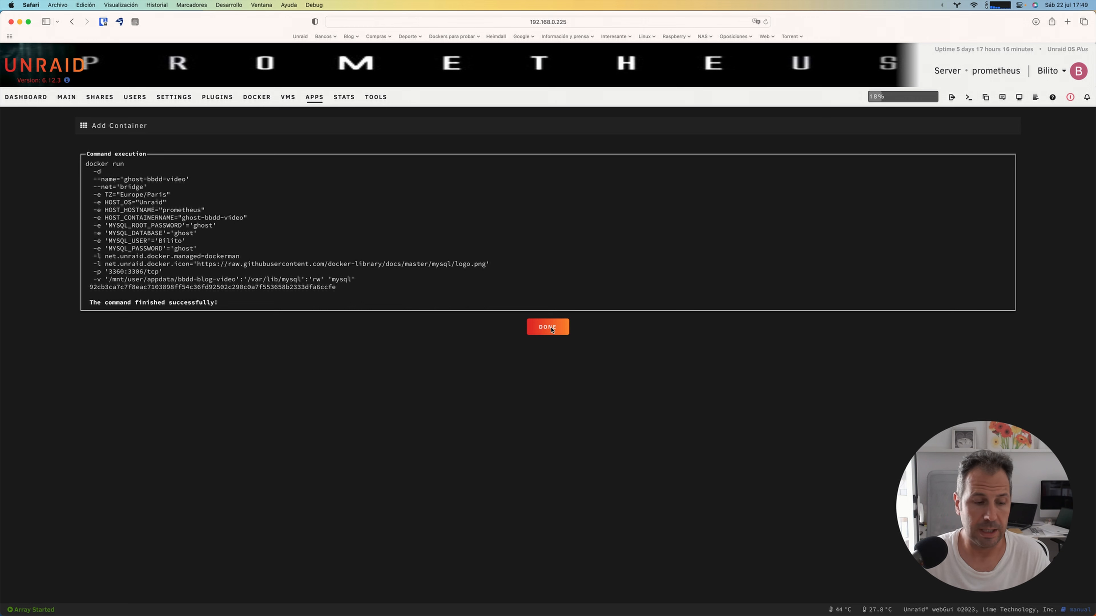
pyautogui.click(552, 331)
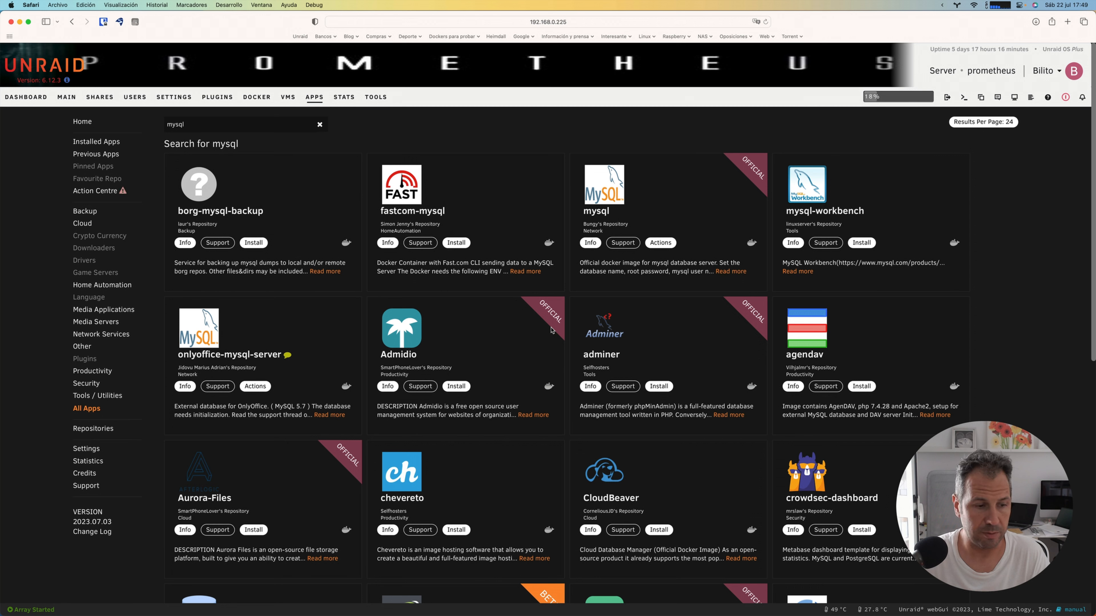
# Step: Search the community apps for ghost and start installing the official Ghost app
pyautogui.click(317, 100)
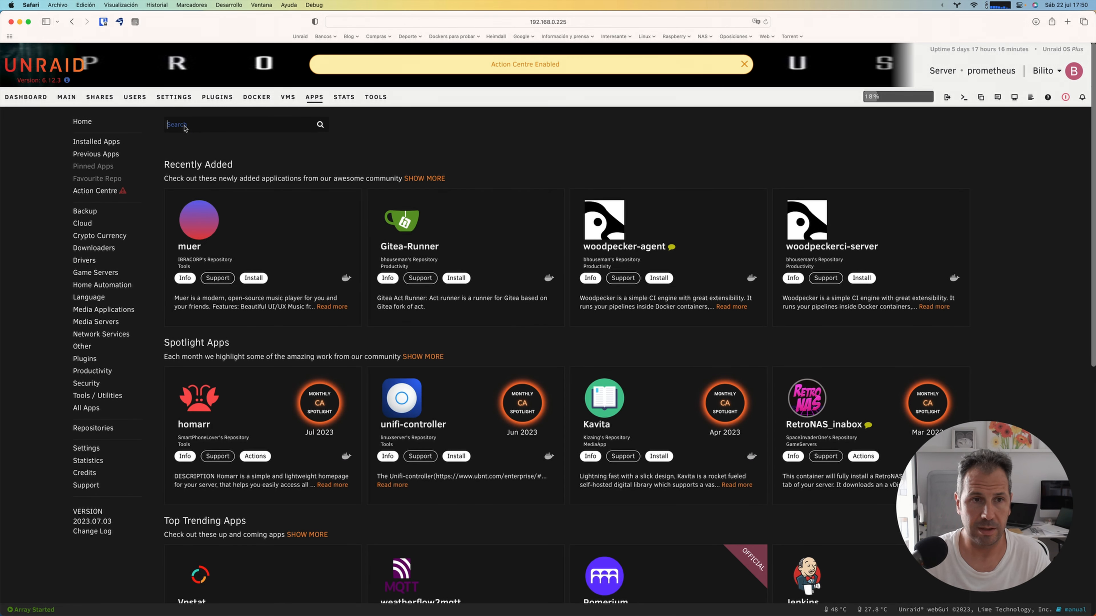
pyautogui.click(185, 128)
pyautogui.write('ghost')
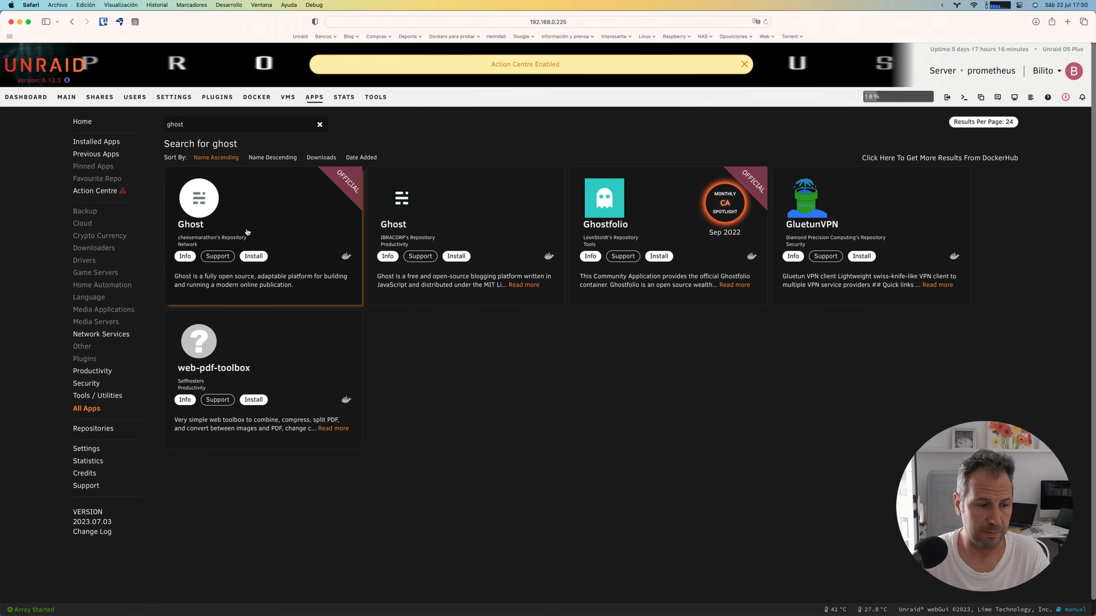
pyautogui.click(254, 260)
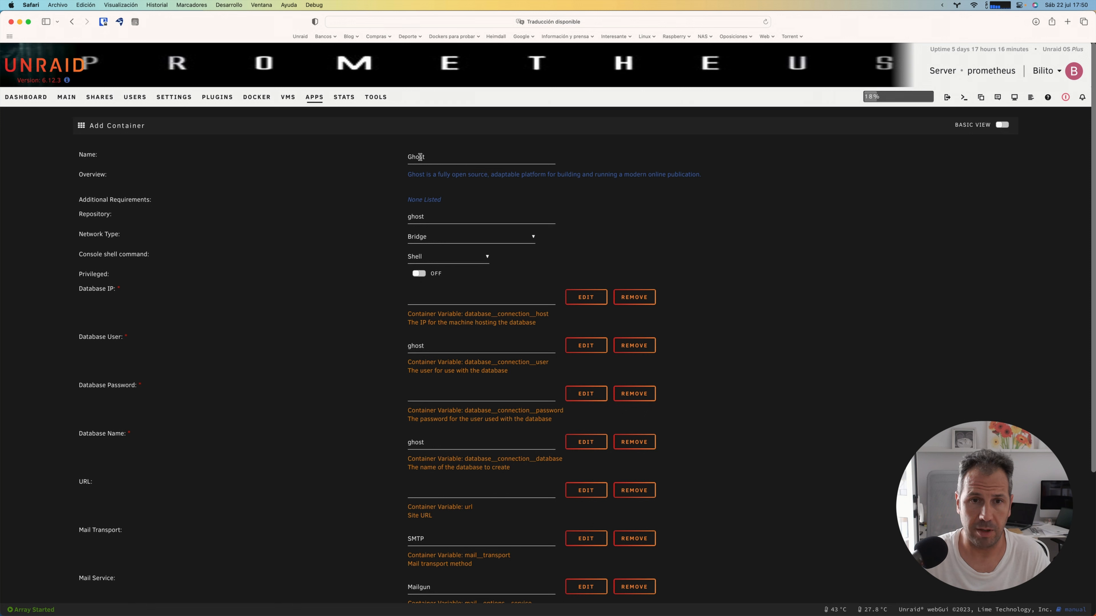
# Step: Name the new Ghost container ghost-video
pyautogui.doubleClick(419, 158)
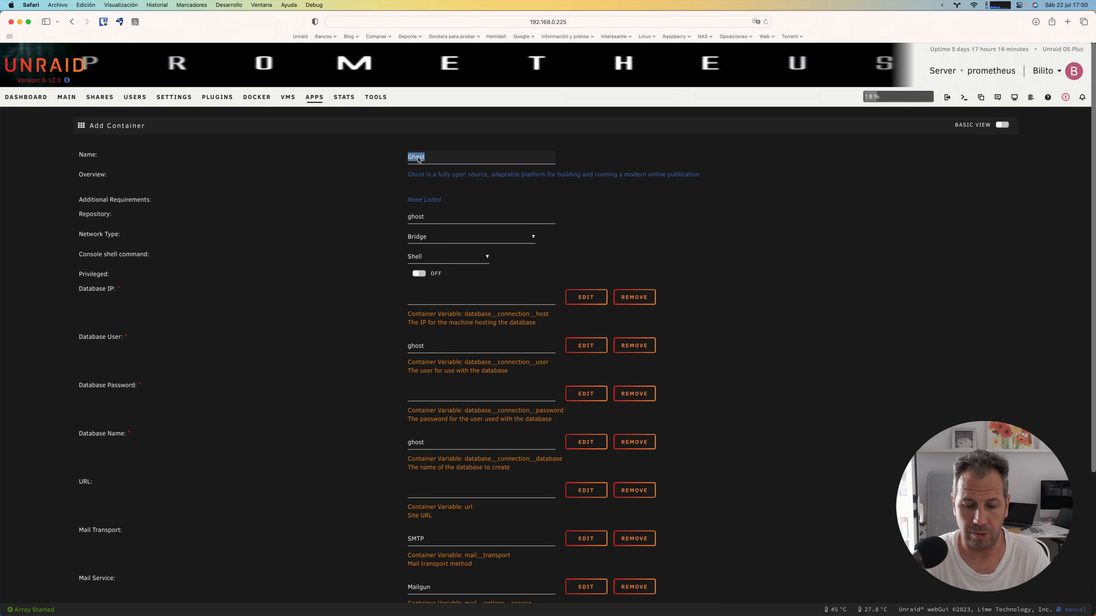
pyautogui.write('ghost-')
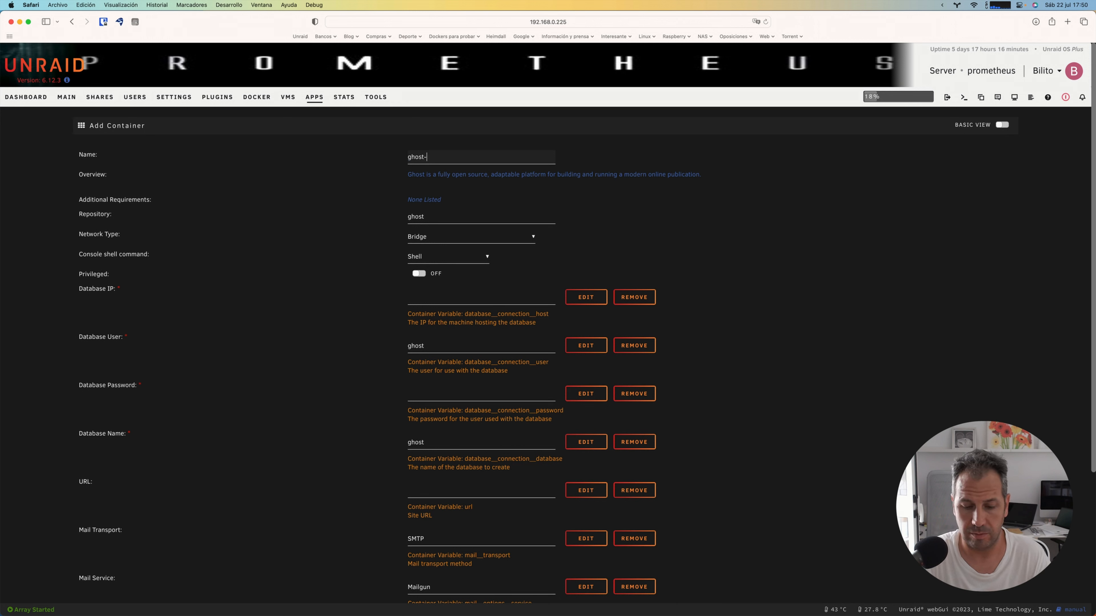
pyautogui.write('video')
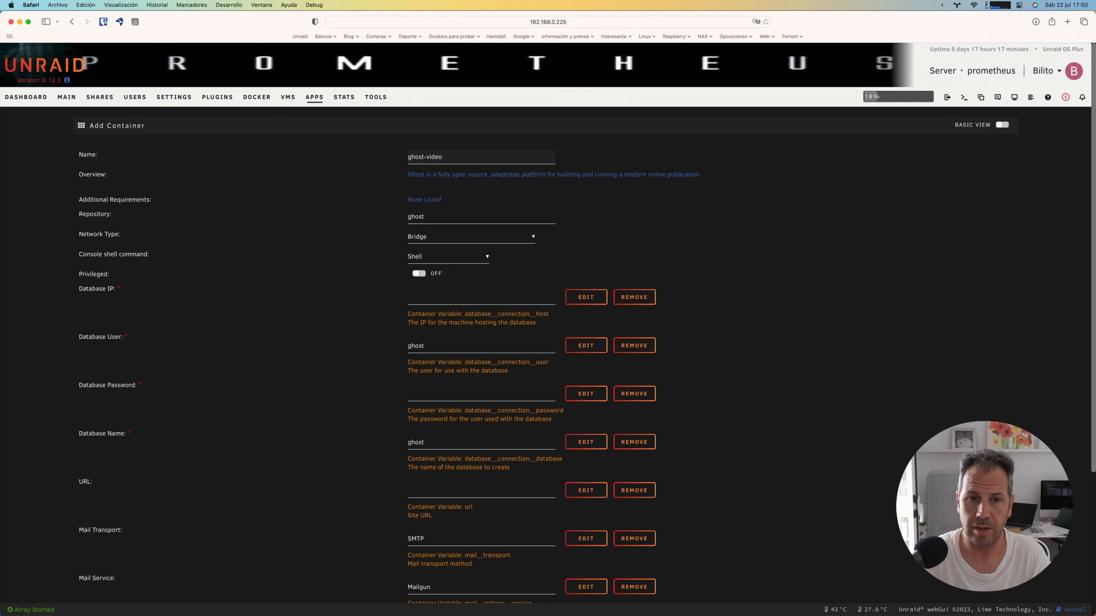
# Step: Set the Ghost container's database IP to 192.168.0.225 and enter the MySQL user name as the database user
pyautogui.click(443, 299)
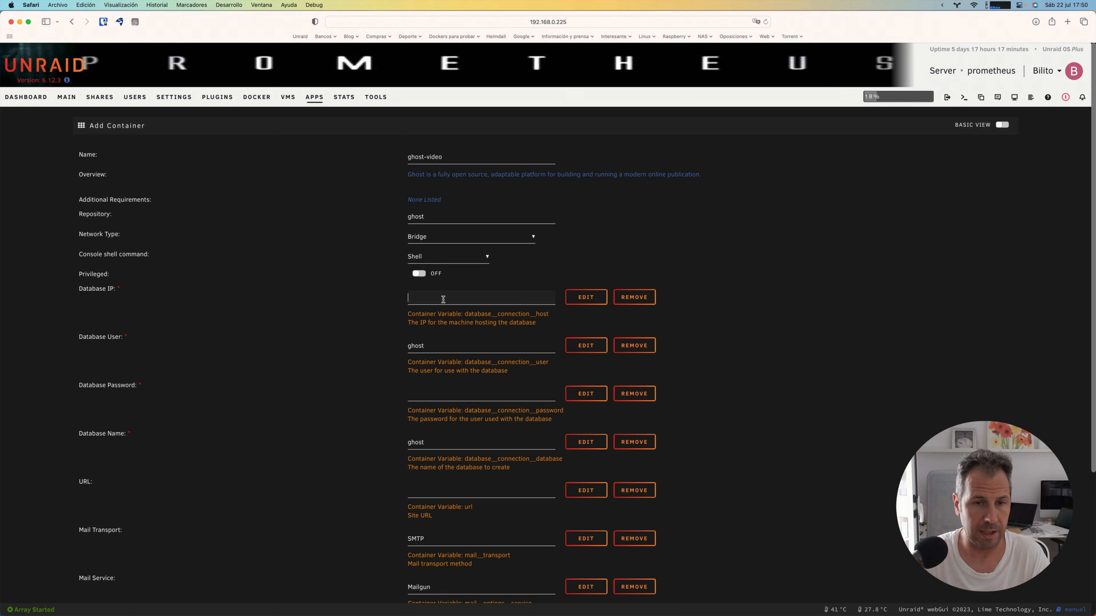
pyautogui.write('19')
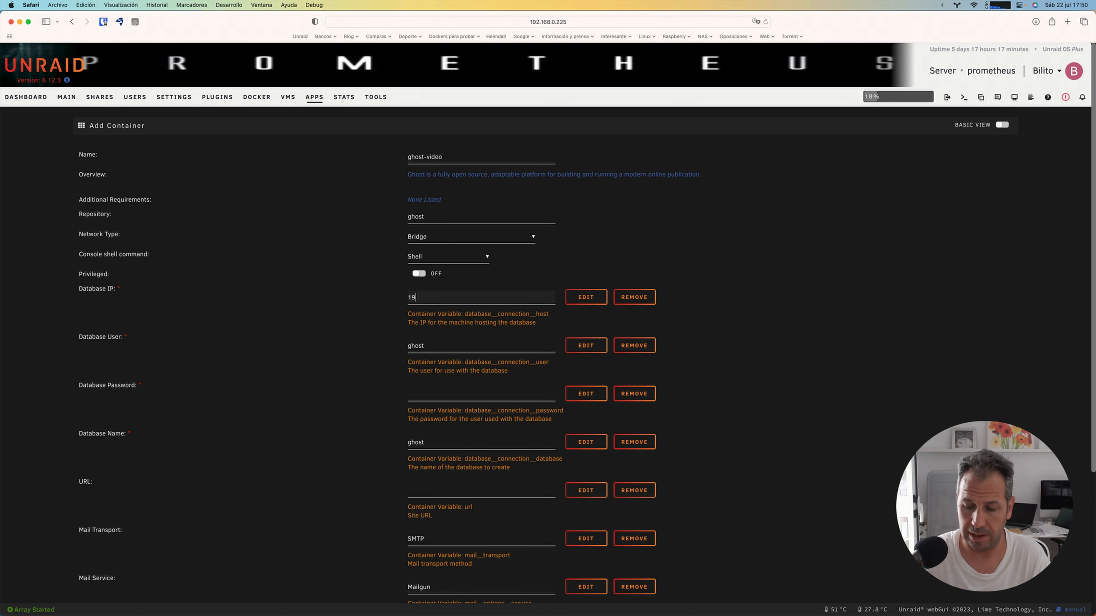
pyautogui.write('2.168.0.225')
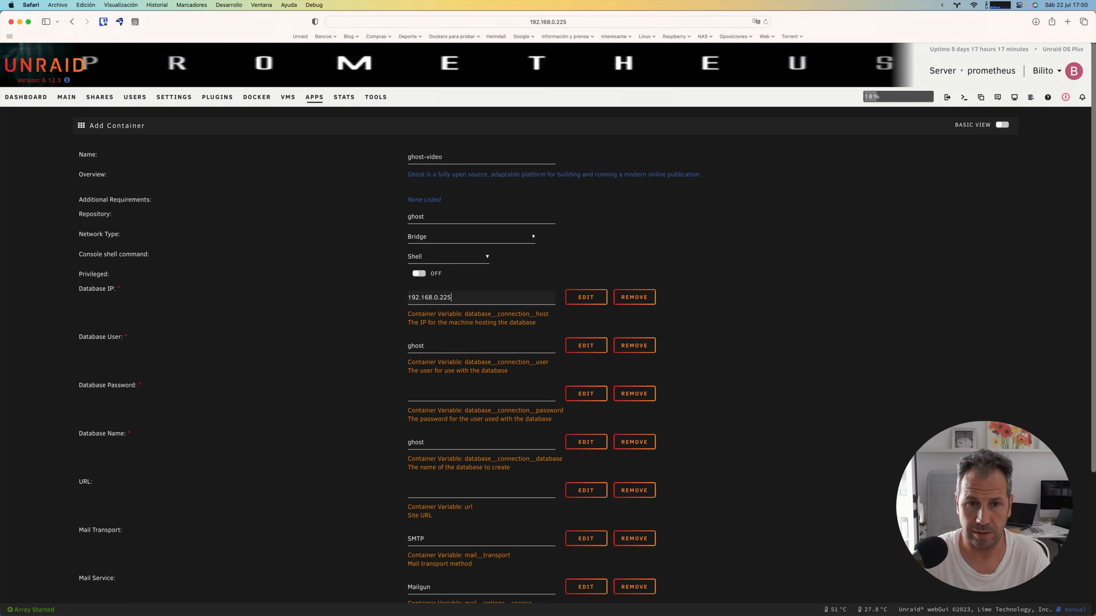
pyautogui.doubleClick(440, 345)
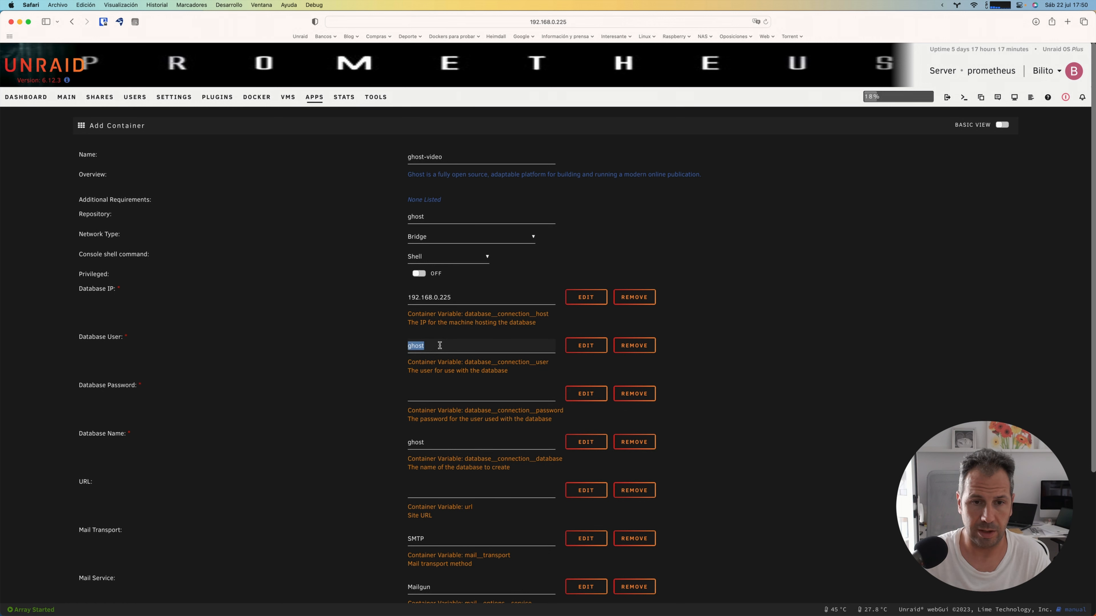
pyautogui.write('Bi')
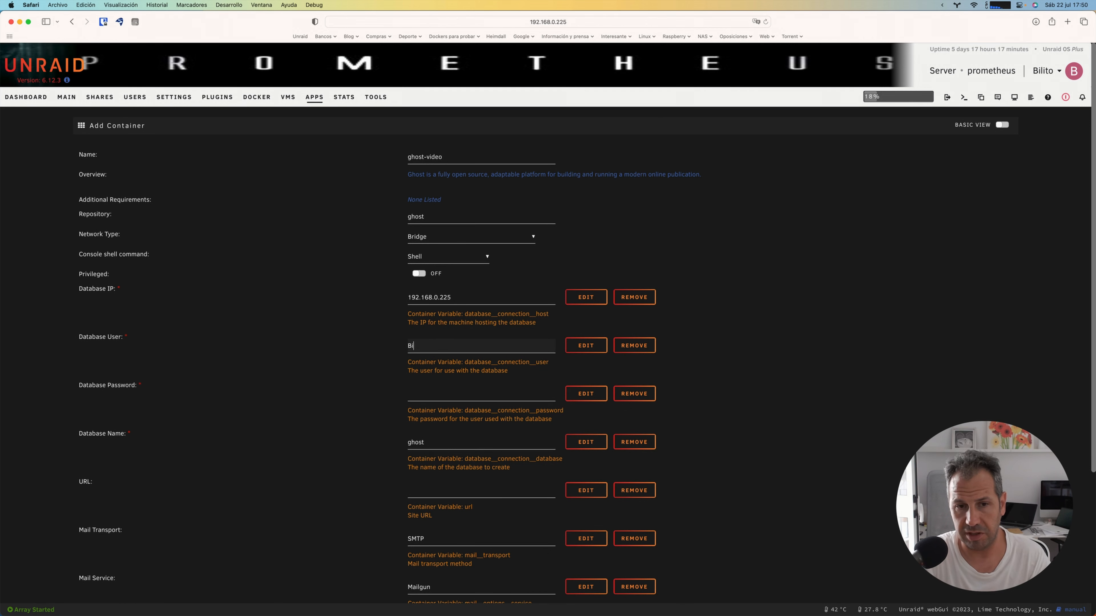
pyautogui.write('lito')
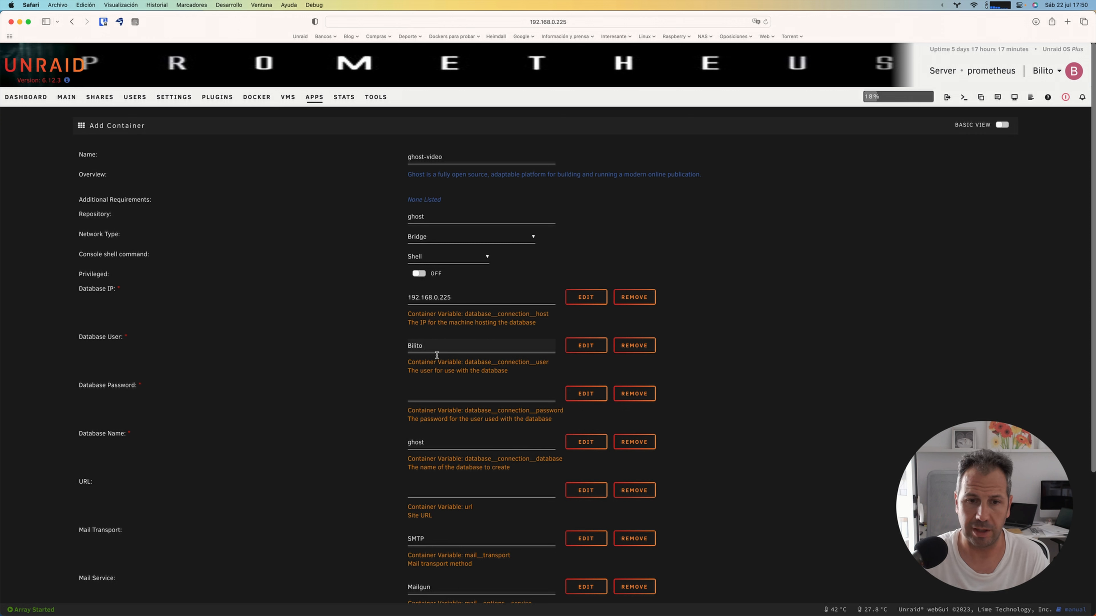
# Step: Enter the database password for the Ghost container, retyping it to correct the entry
pyautogui.click(433, 397)
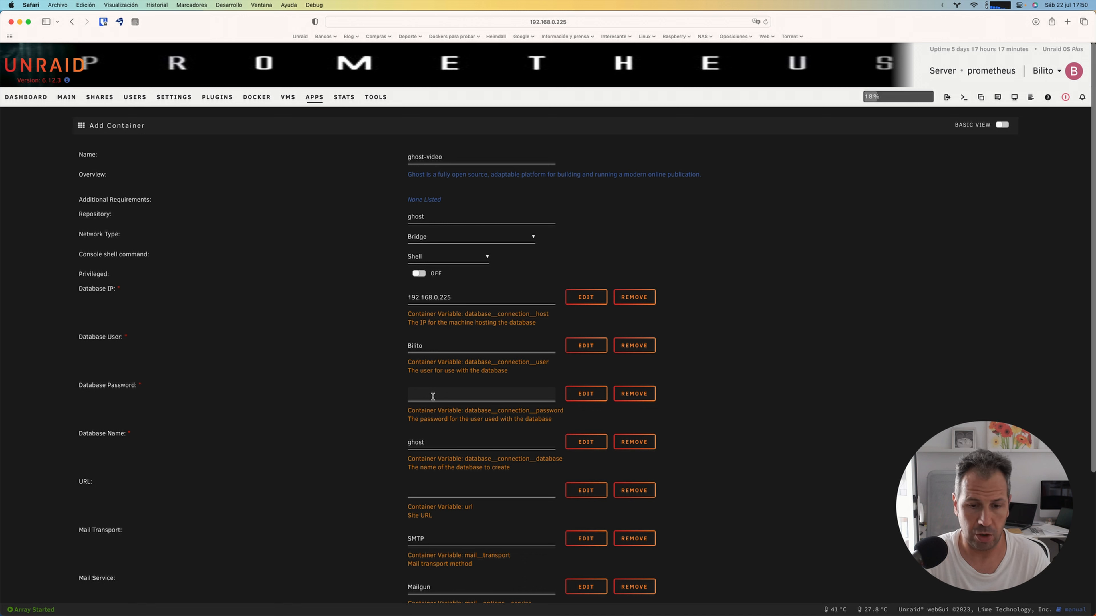
pyautogui.write('*****')
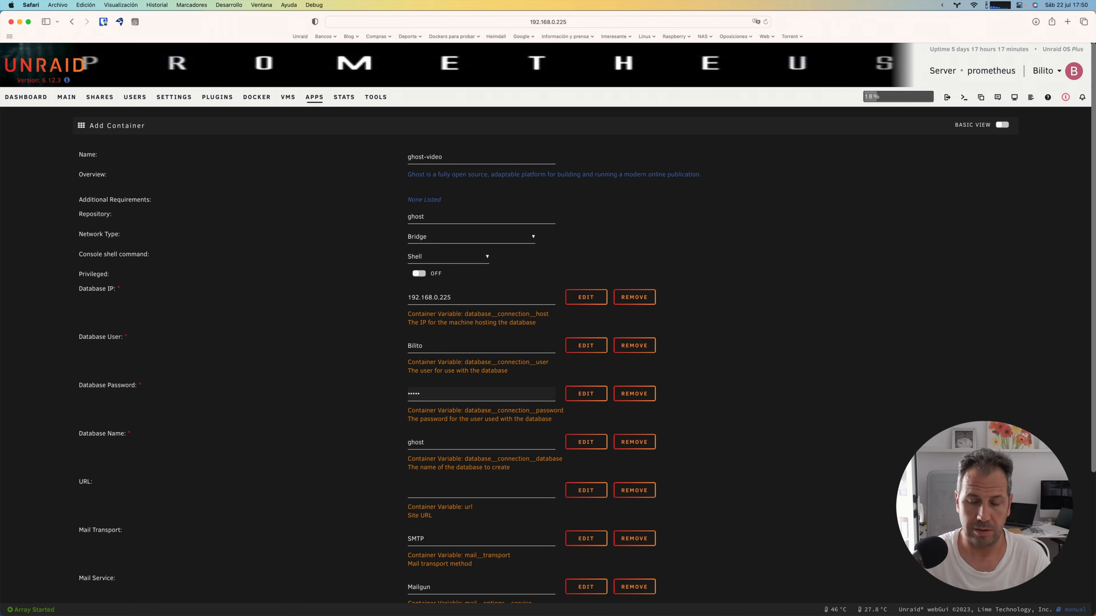
pyautogui.press('BackSpace')
pyautogui.press('BackSpace')
pyautogui.press('BackSpace')
pyautogui.press('BackSpace')
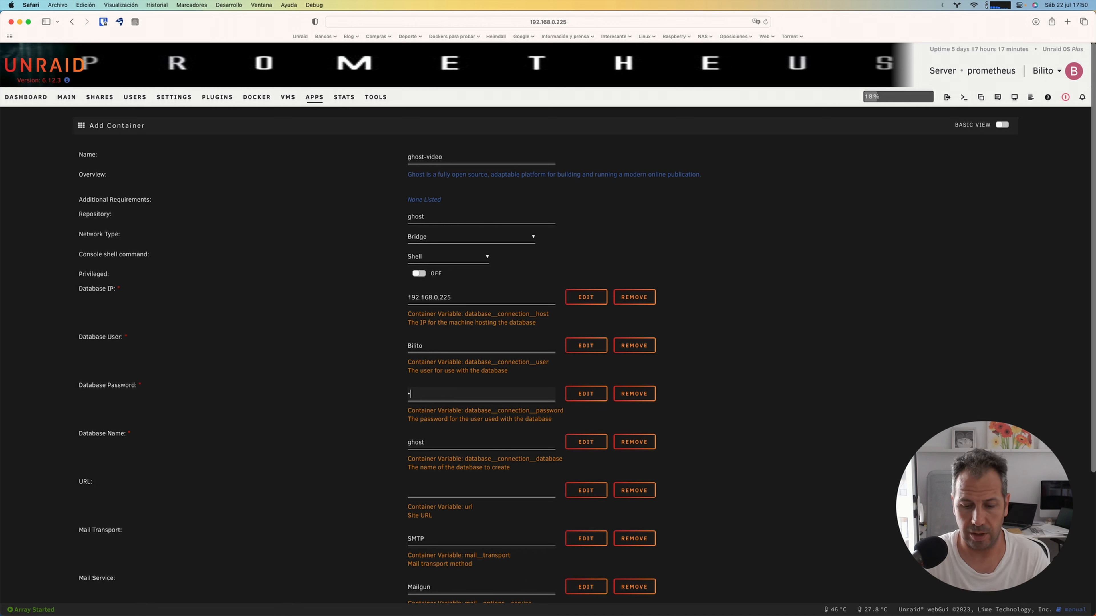
pyautogui.write('****')
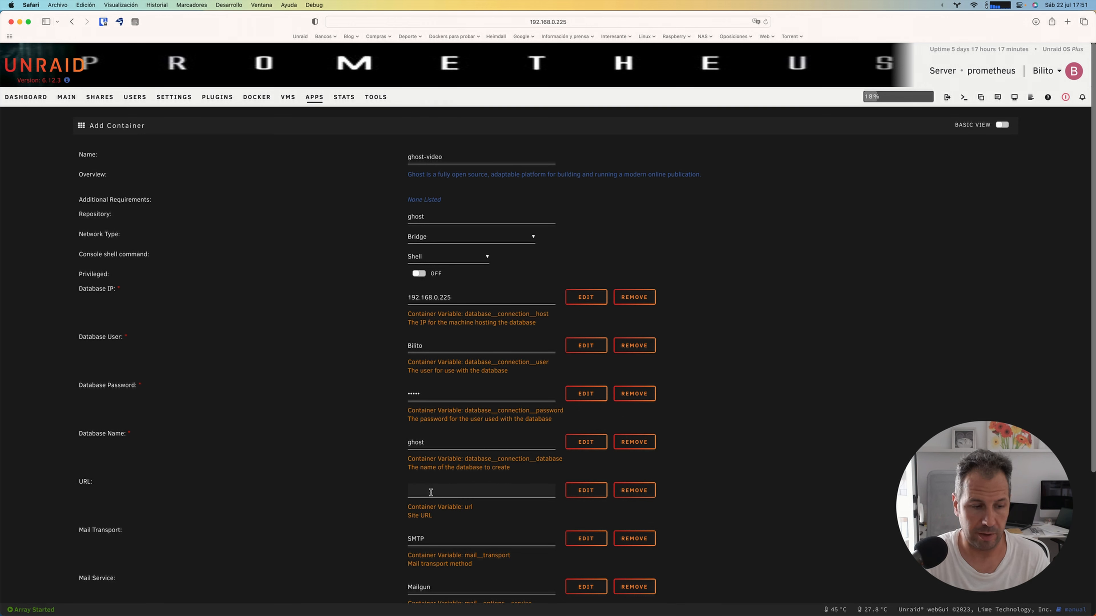
pyautogui.write('http')
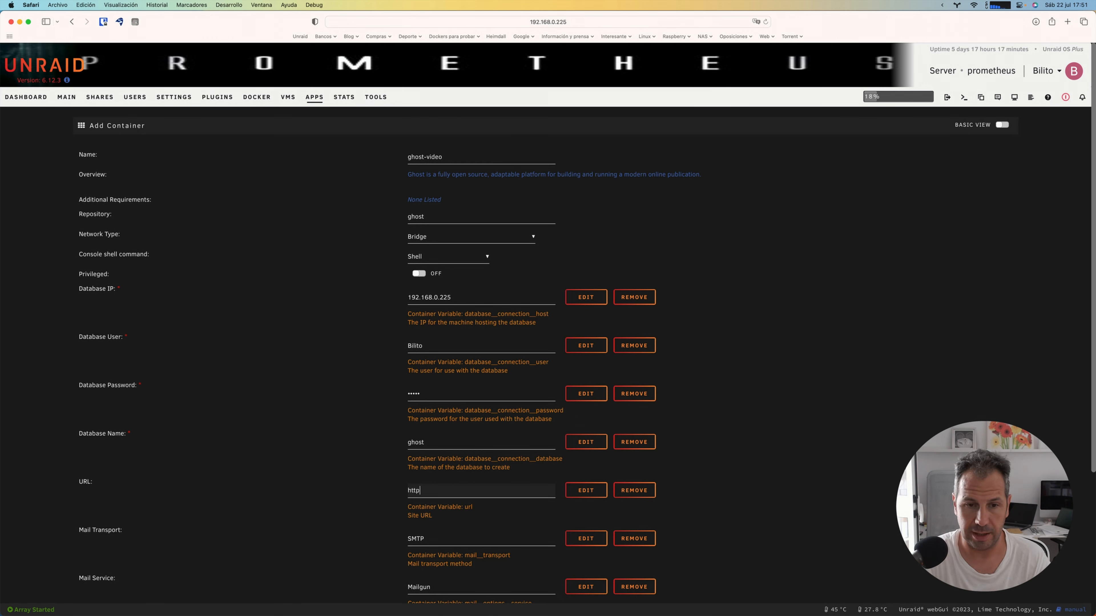
pyautogui.write('s://')
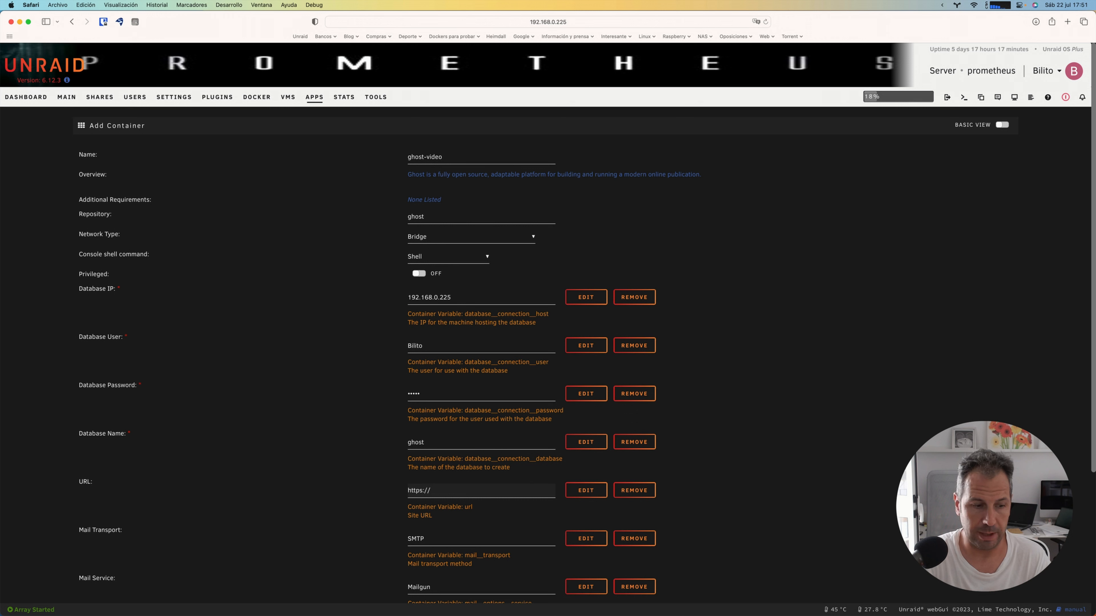
pyautogui.write('blo')
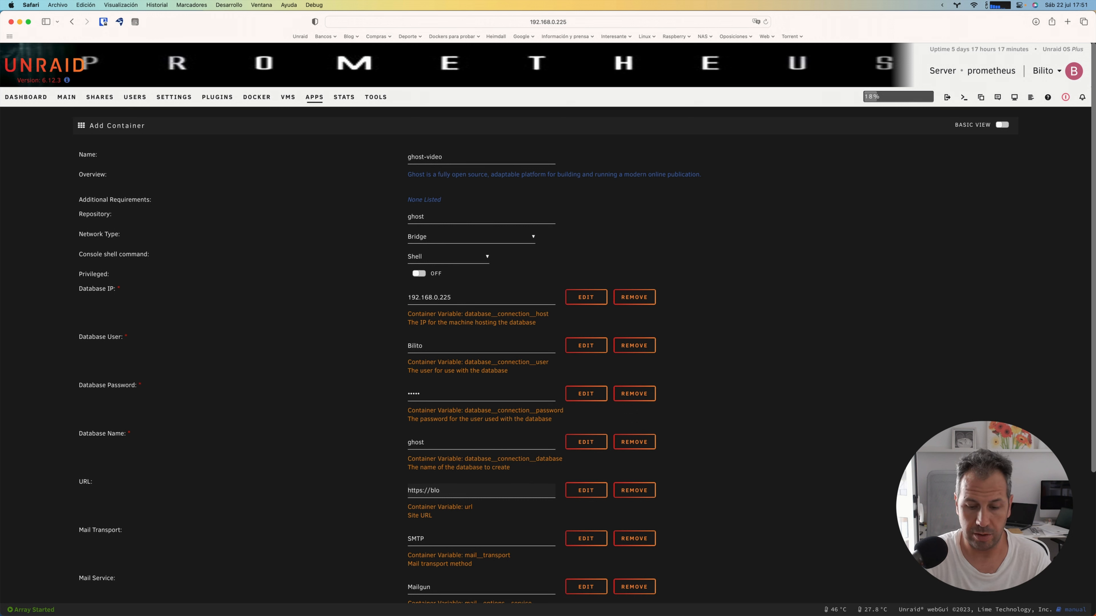
pyautogui.write('g')
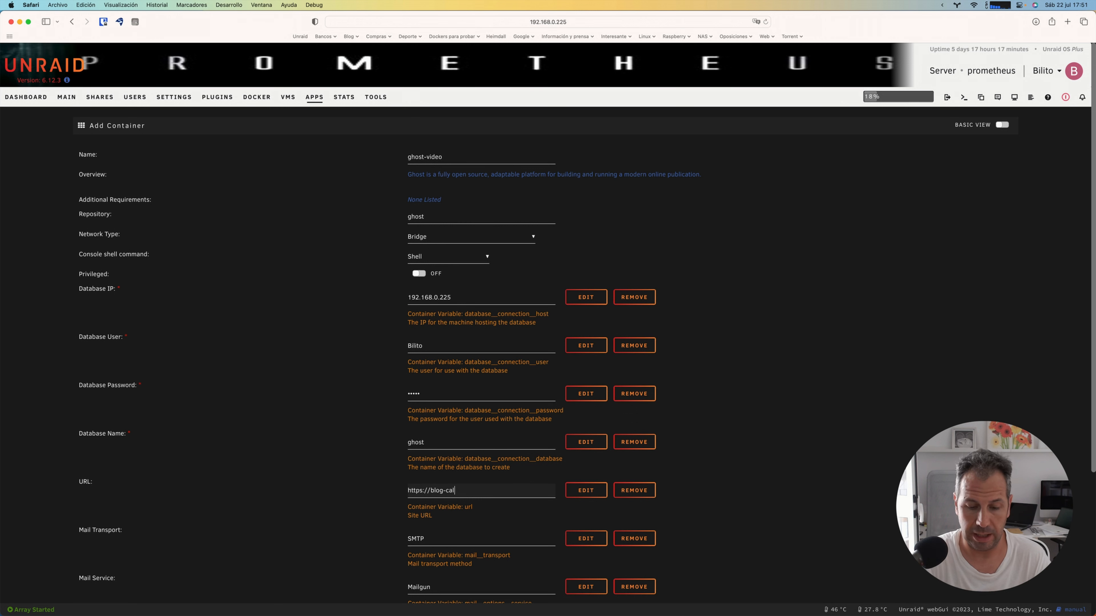
pyautogui.write('-canal.')
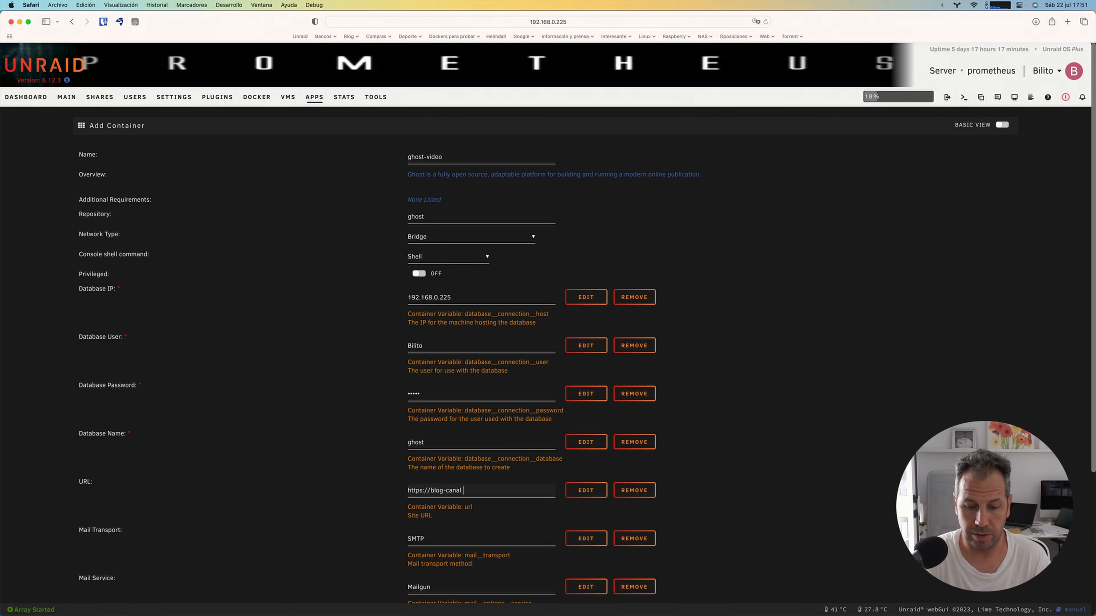
pyautogui.write('bilito.es')
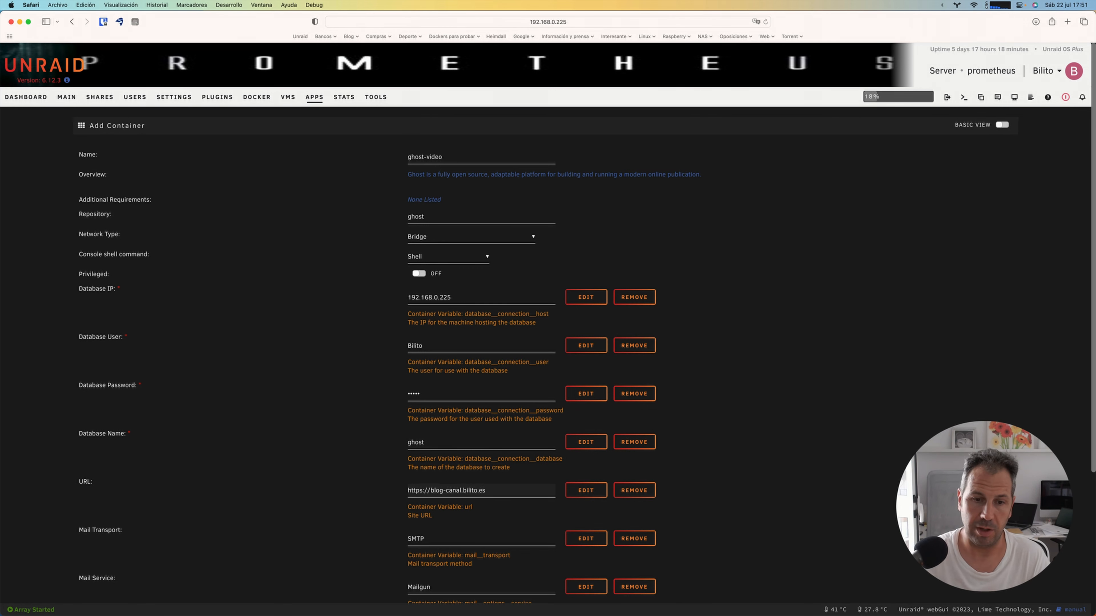
# Step: Replace the Ghost container's mail service with Gmail
pyautogui.scroll(-3, 432, 495)
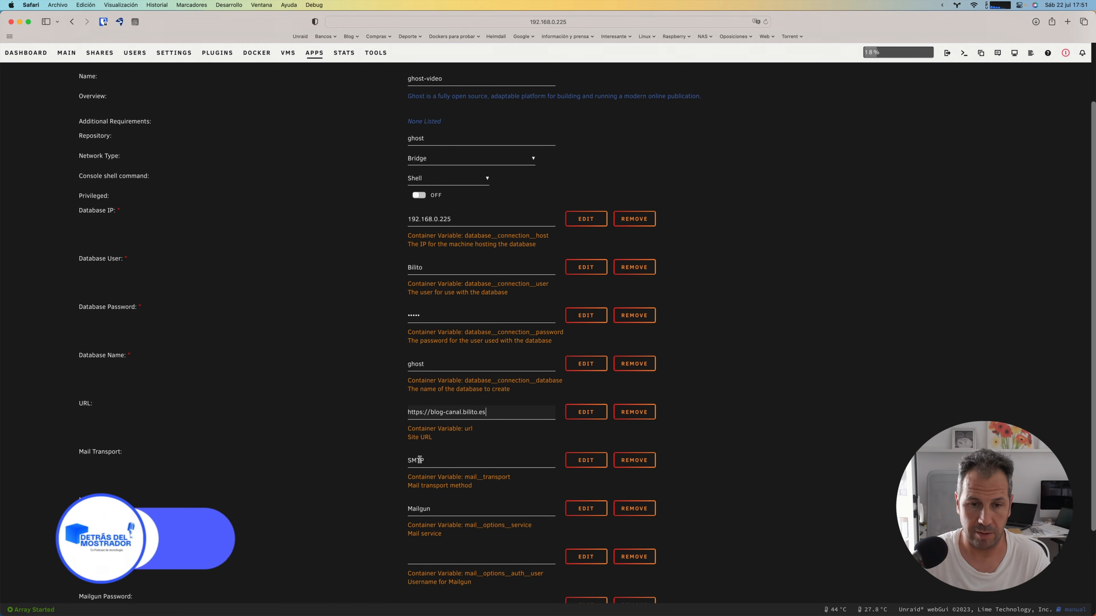
pyautogui.doubleClick(426, 506)
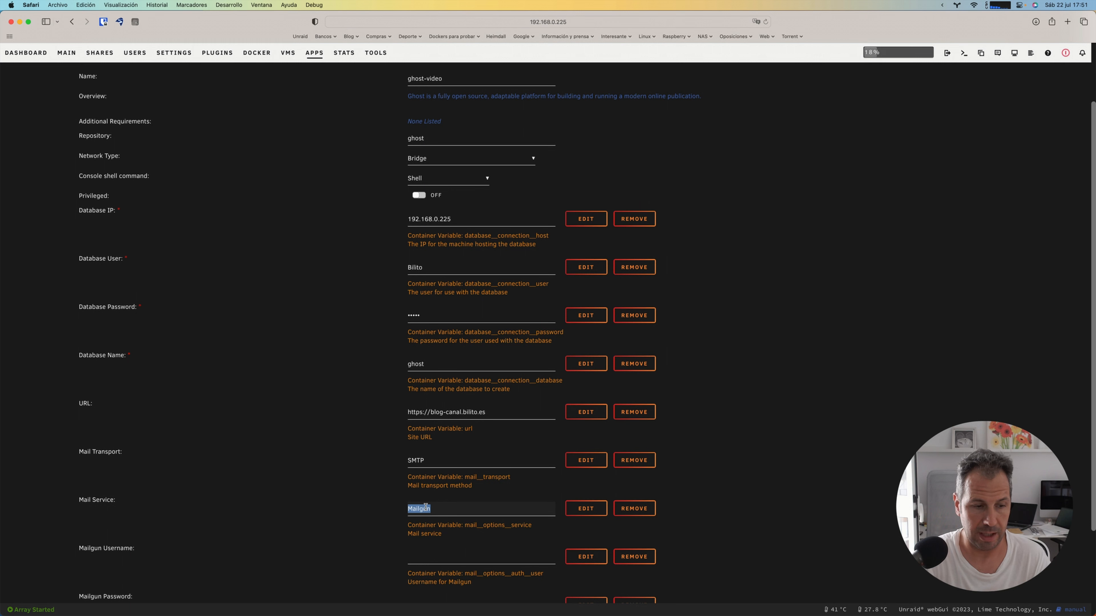
pyautogui.write('Gmail')
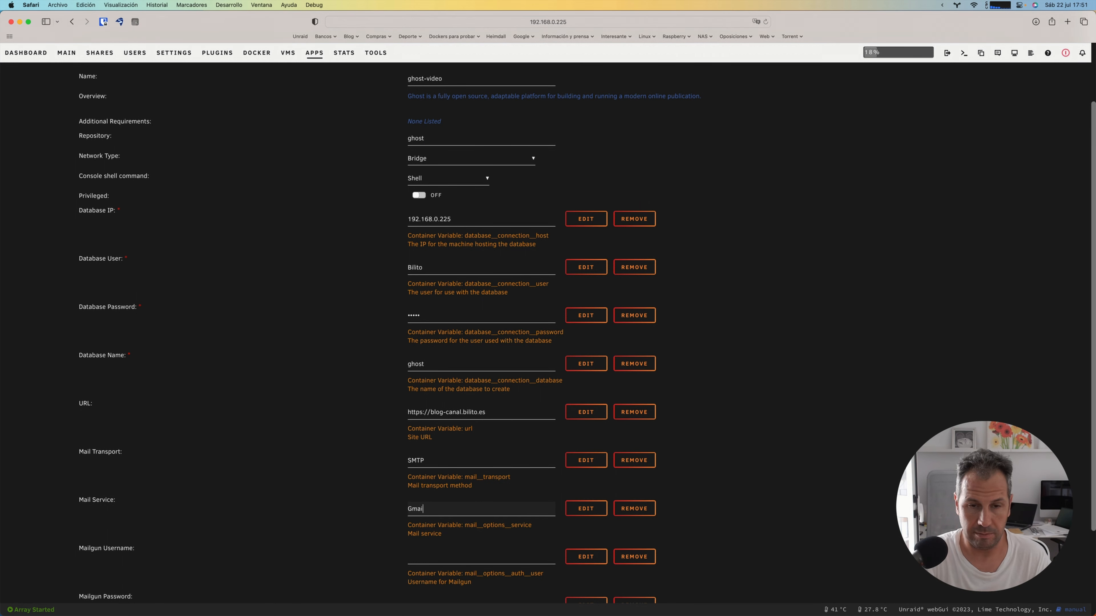
# Step: Enter the sender's e-mail address as the Mailgun username of the Ghost container
pyautogui.scroll(-5, 425, 503)
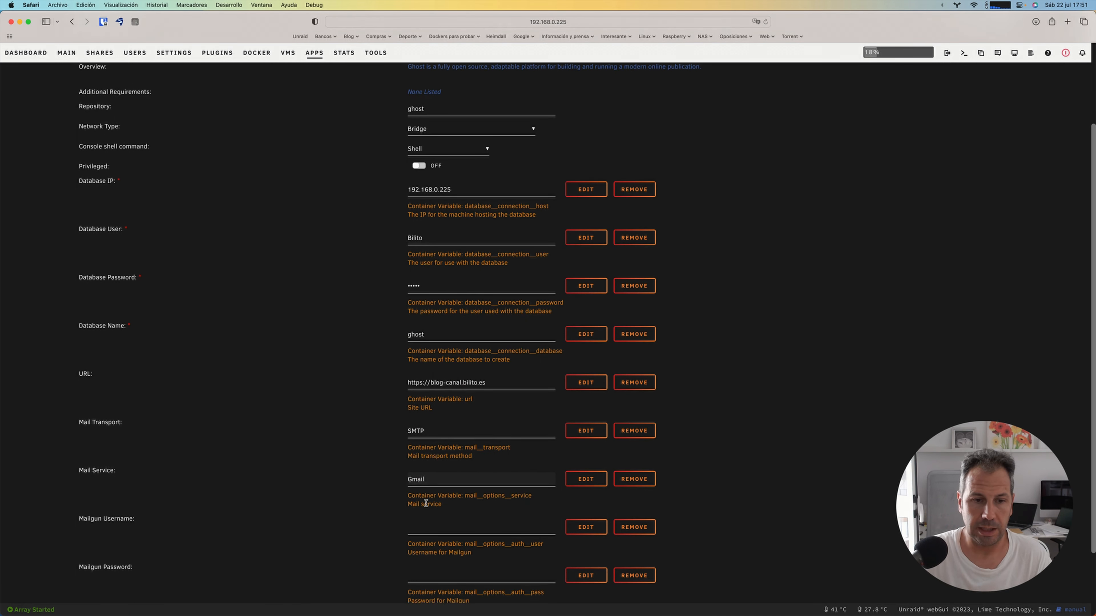
pyautogui.click(423, 456)
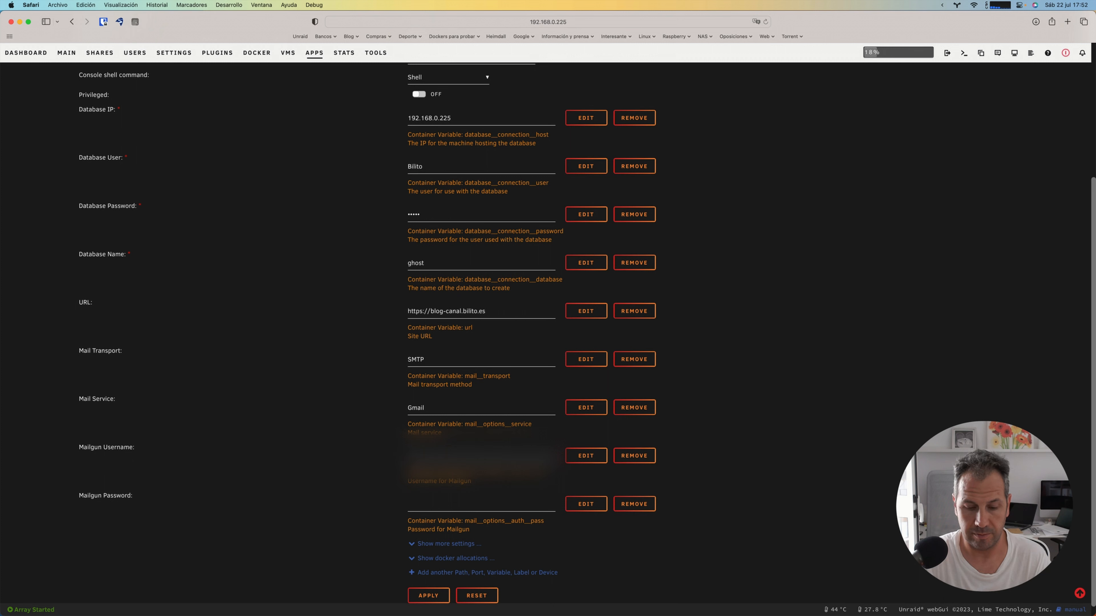
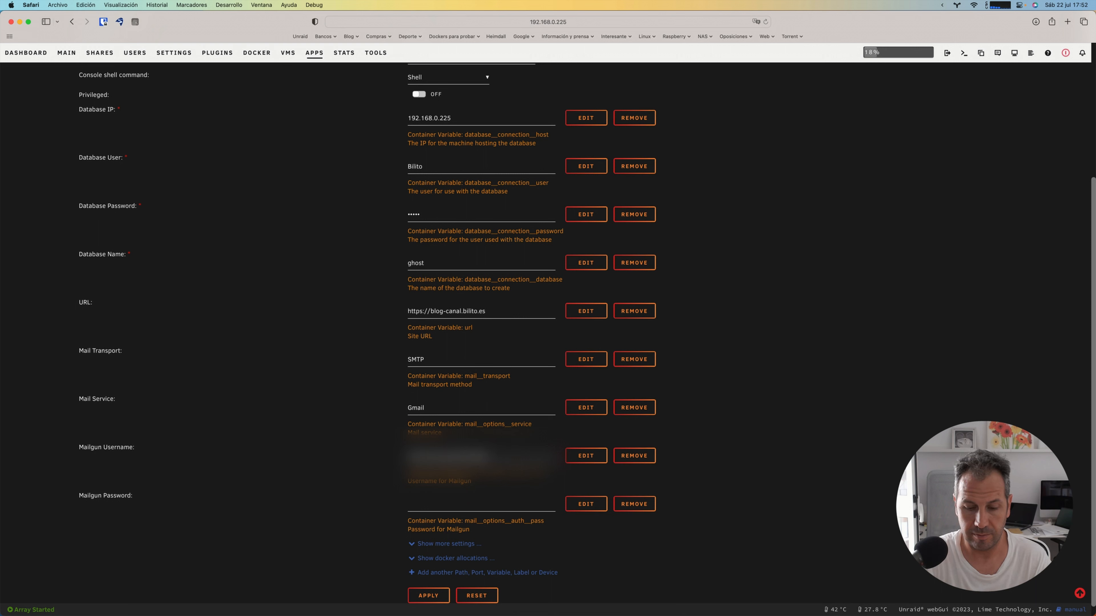
pyautogui.press('Tab')
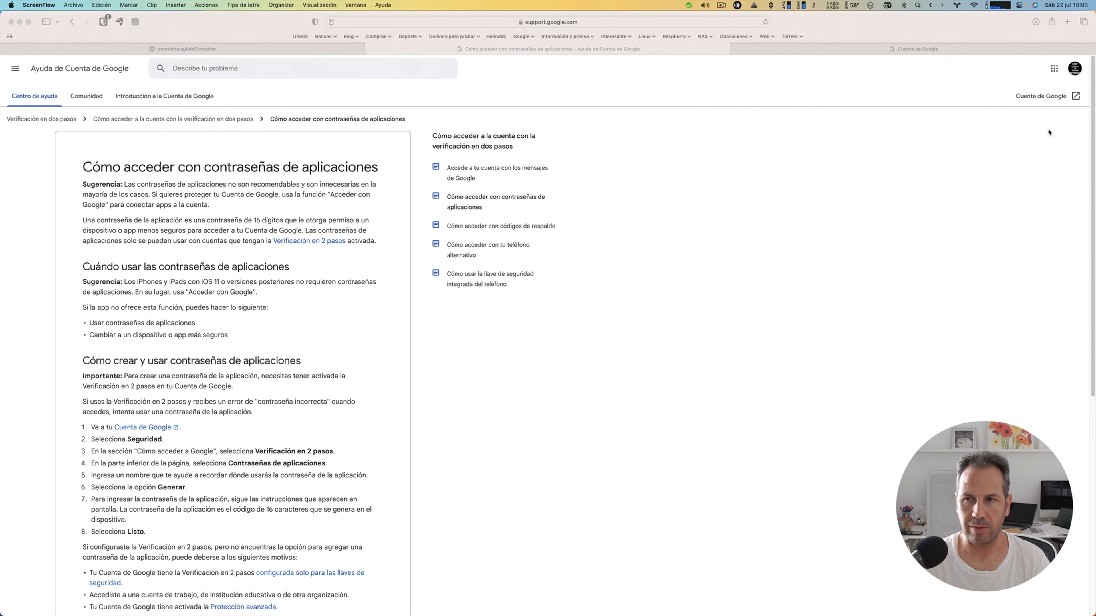
# Step: Switch to the Google account and open the application passwords page within the two-step verification security settings
pyautogui.click(901, 52)
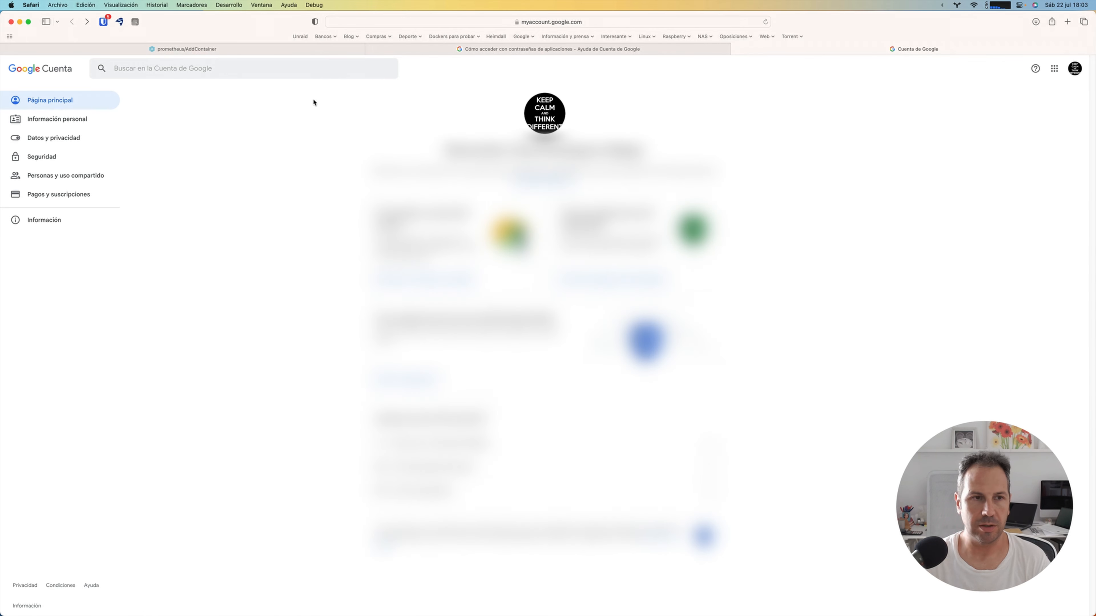
pyautogui.click(38, 158)
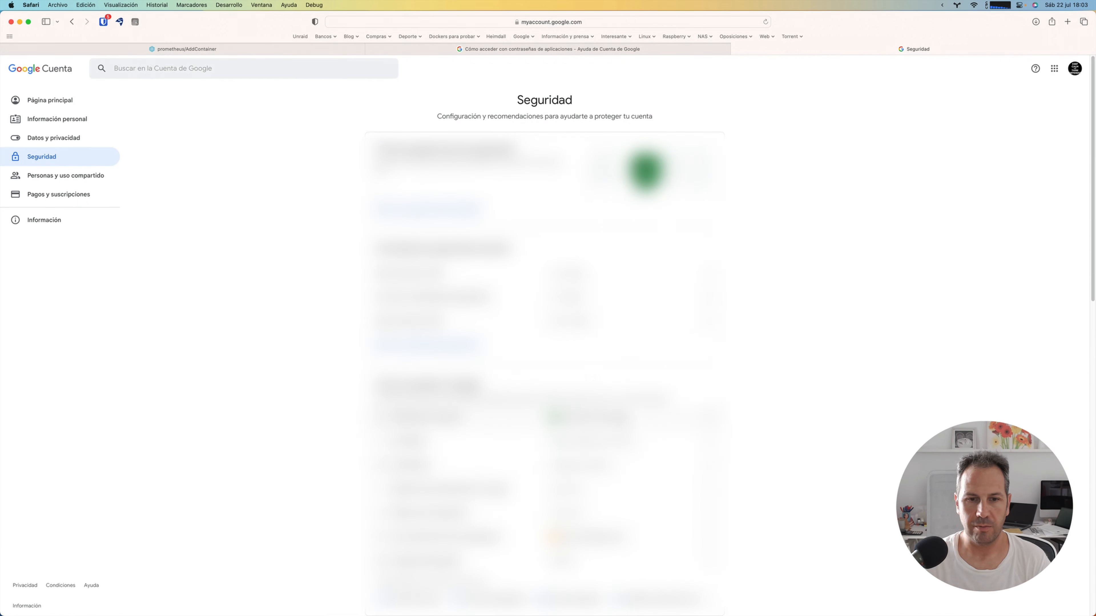
pyautogui.click(673, 417)
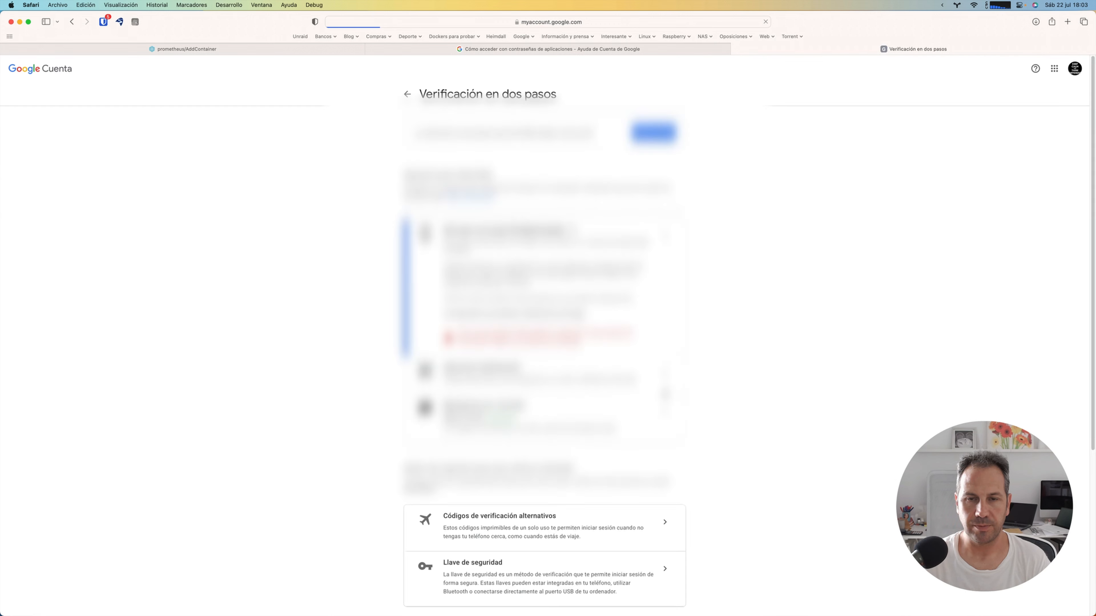
pyautogui.scroll(-6, 665, 395)
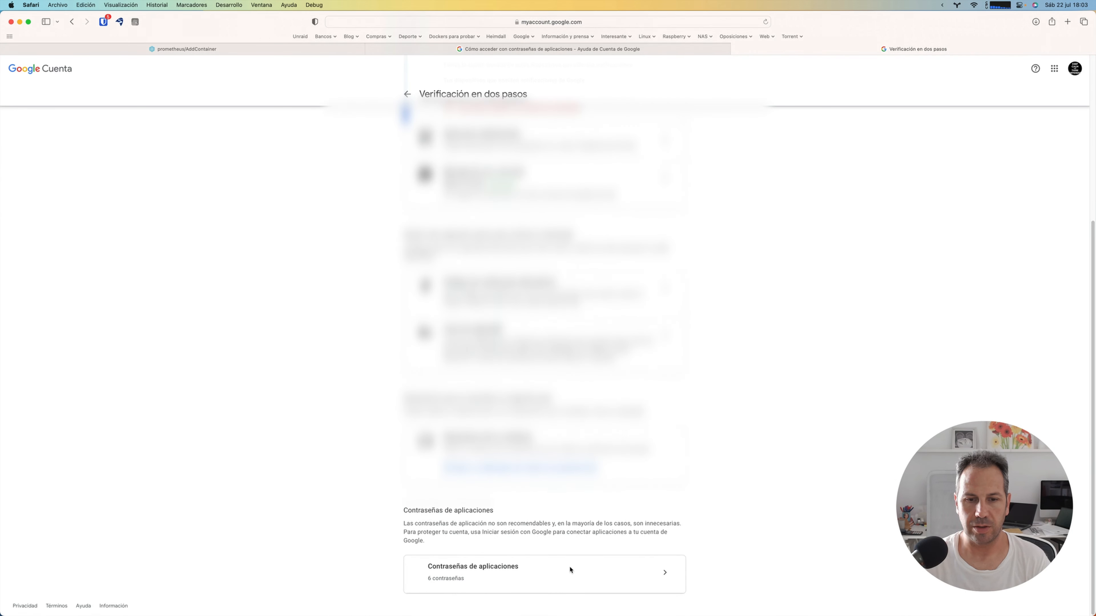
pyautogui.click(665, 573)
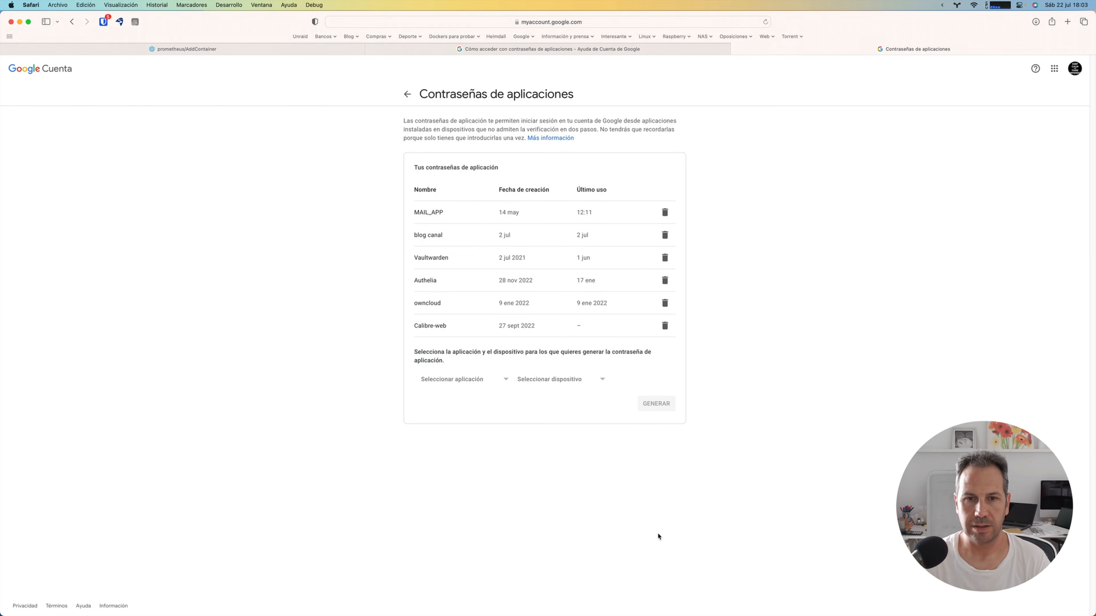
# Step: Generate a Google application password for a custom application named blog
pyautogui.click(472, 380)
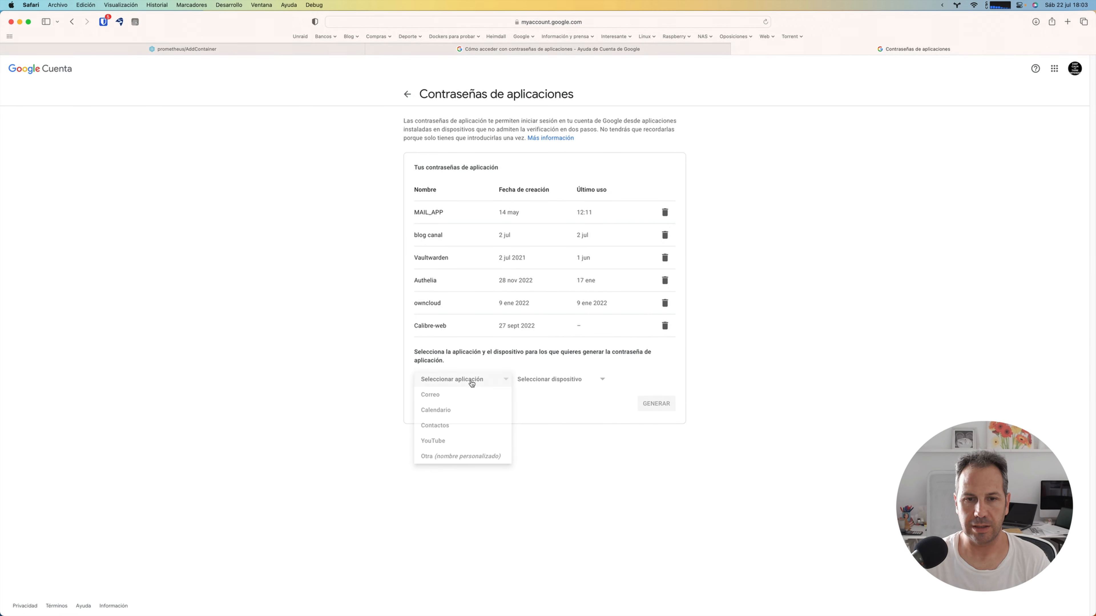
pyautogui.click(460, 456)
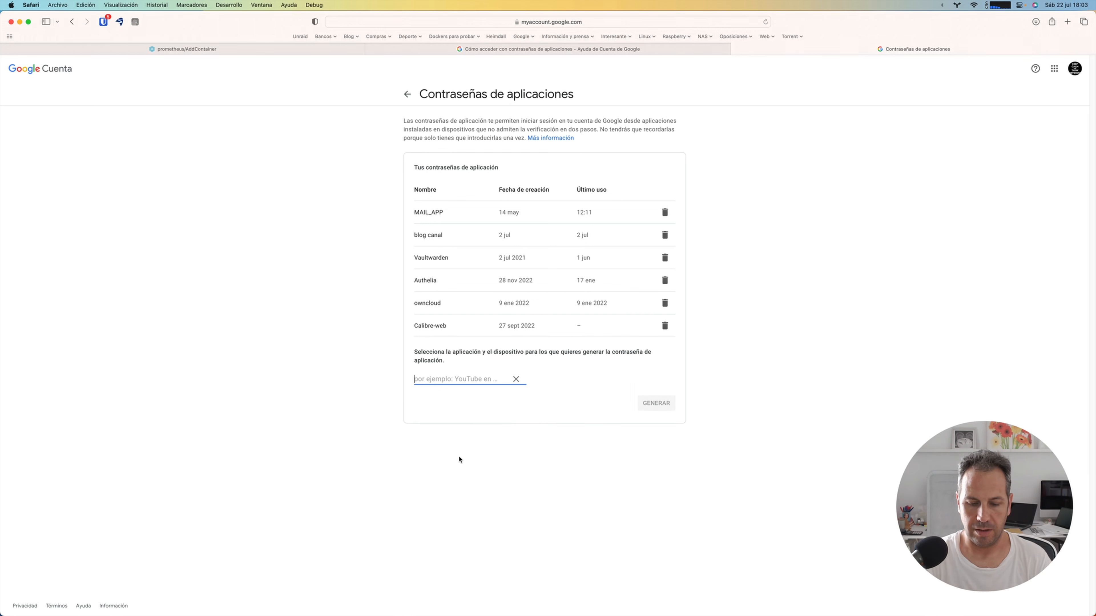
pyautogui.write('blog')
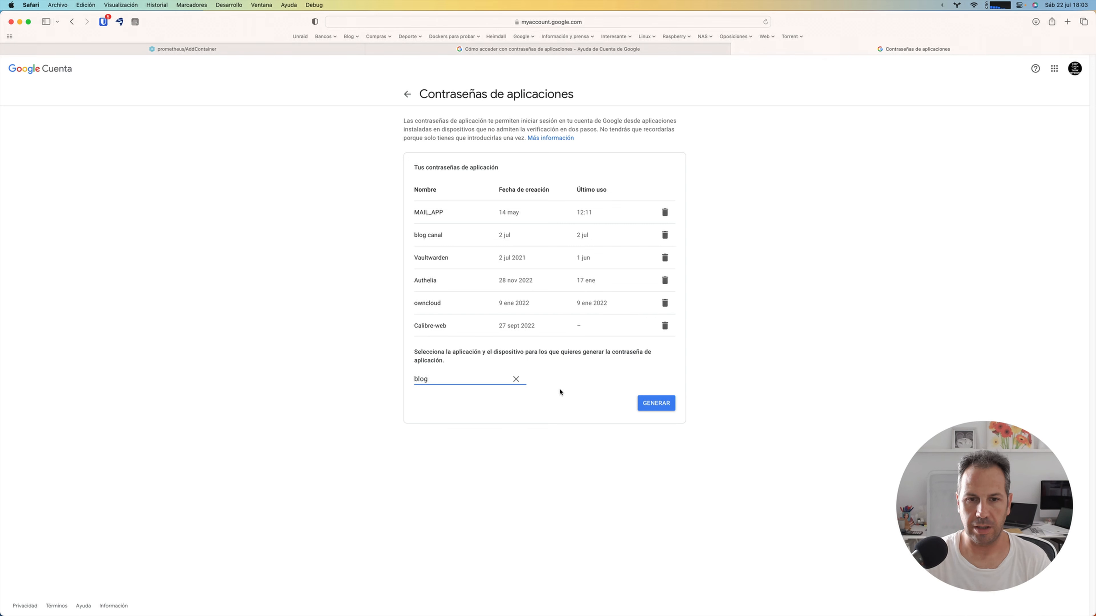
pyautogui.click(640, 403)
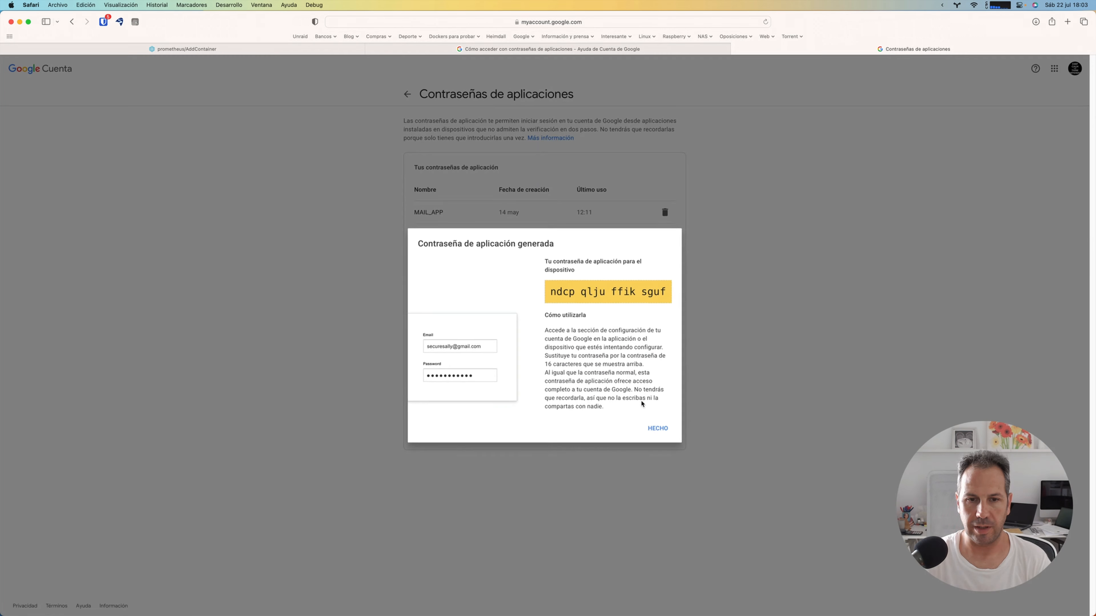
# Step: Copy the generated application password and paste it as the Mailgun password in the Unraid container form
pyautogui.moveTo(552, 289); pyautogui.dragTo(668, 292)
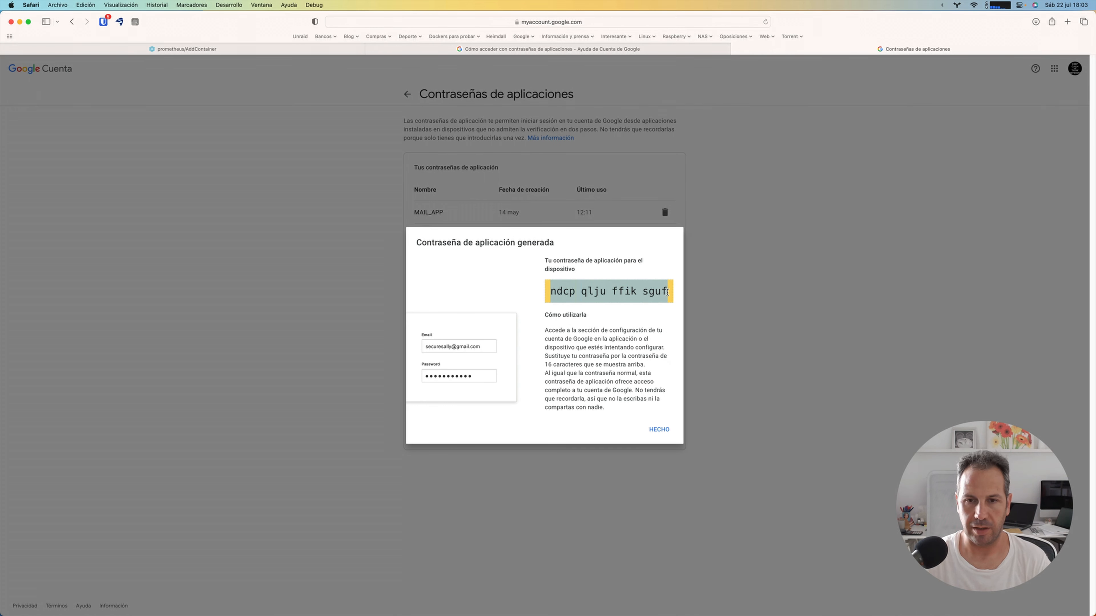
pyautogui.rightClick(657, 292)
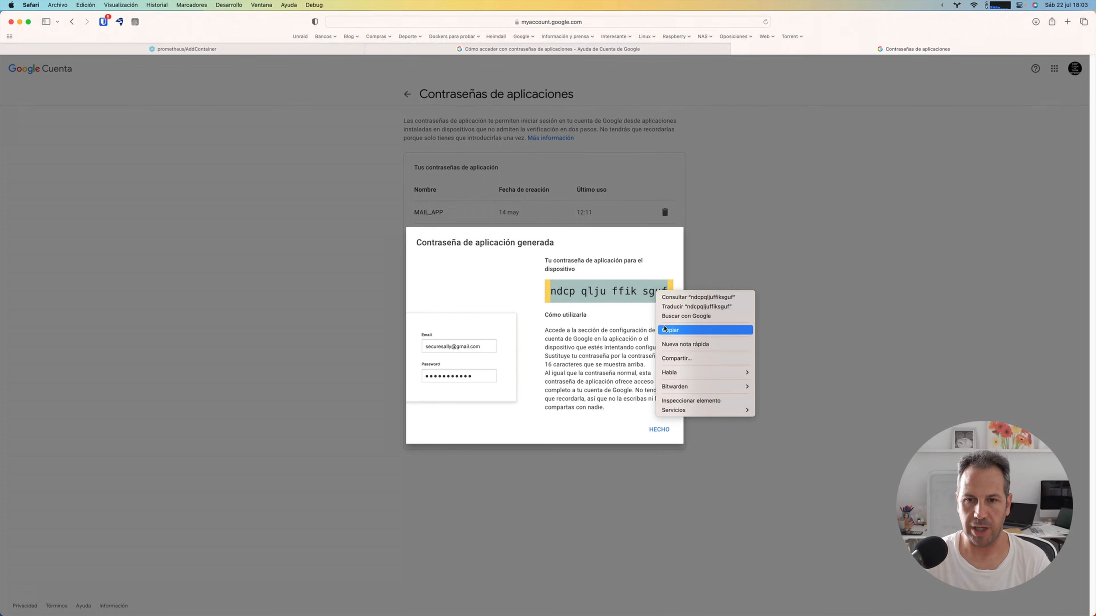
pyautogui.click(664, 331)
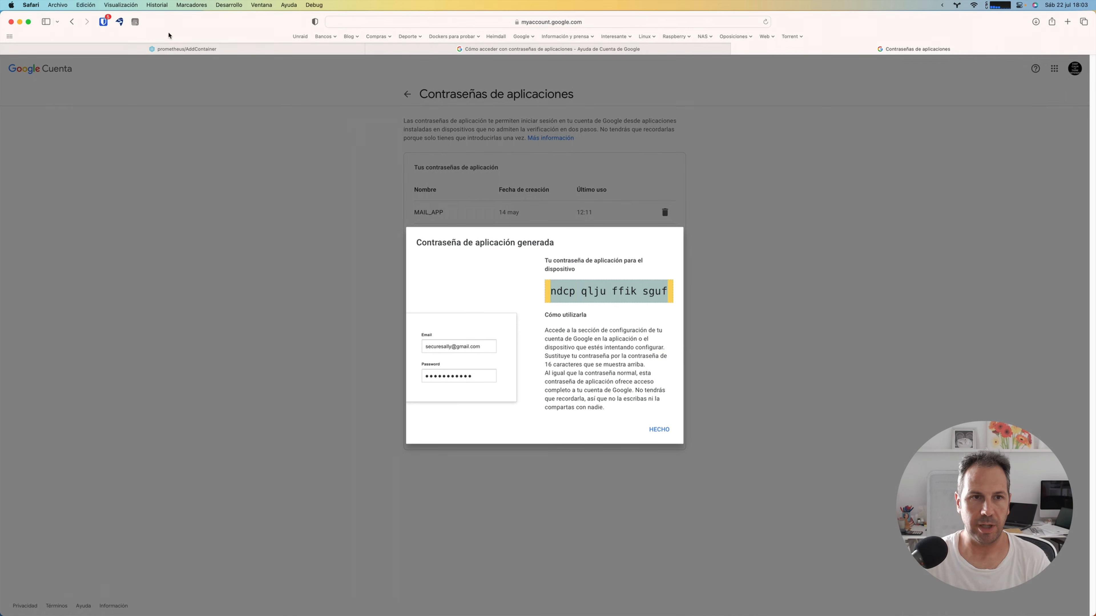
pyautogui.click(181, 51)
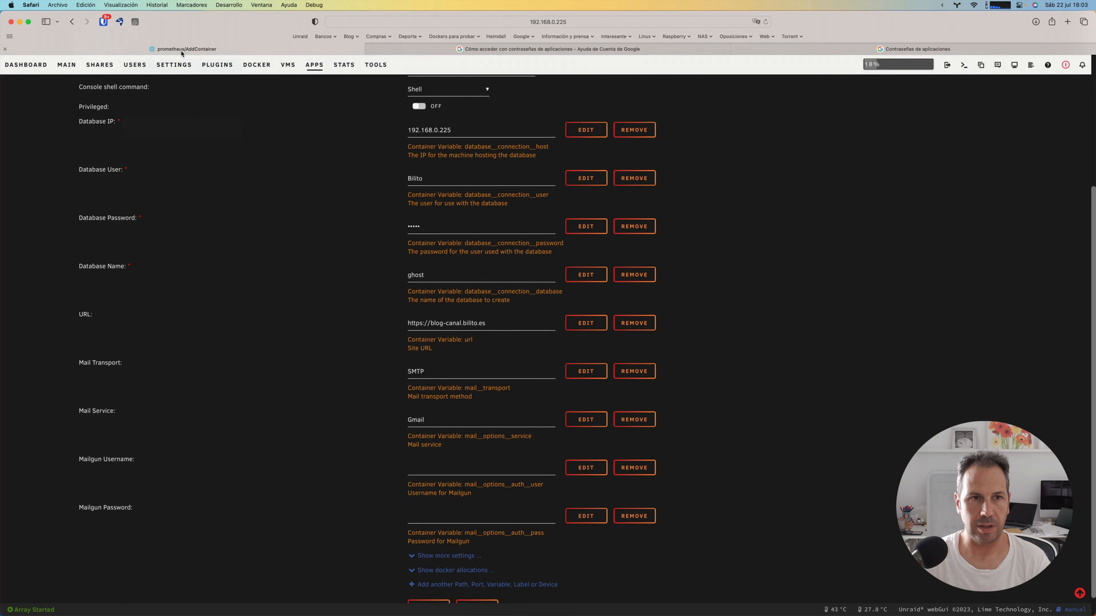
pyautogui.rightClick(412, 515)
pyautogui.click(426, 517)
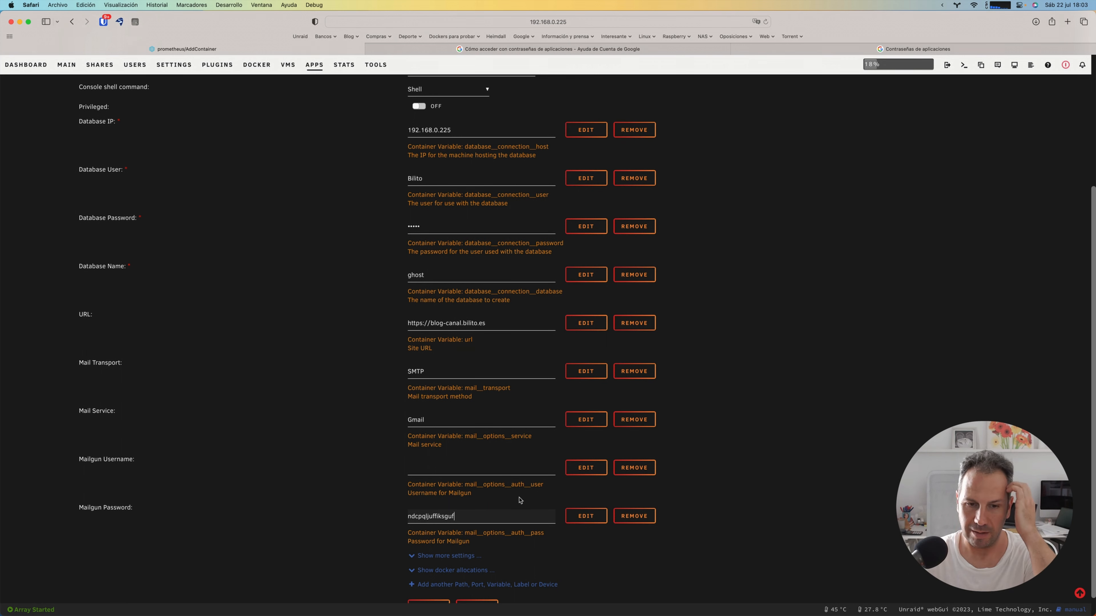
# Step: Start an additional configuration entry of type Variable for the Ghost container and name it Conexion BBDD
pyautogui.click(477, 585)
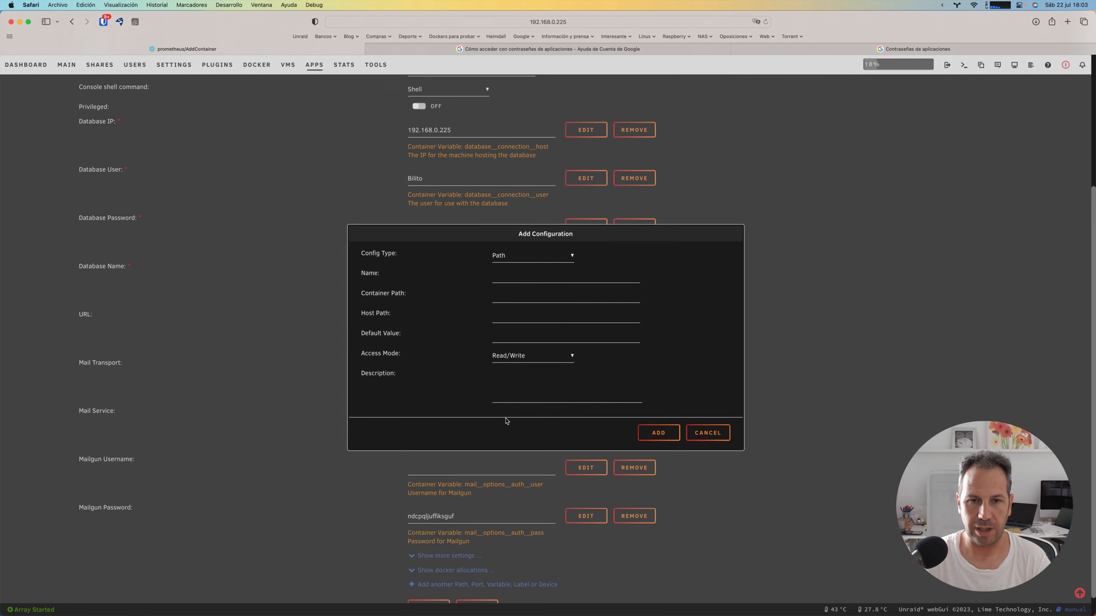
pyautogui.click(526, 258)
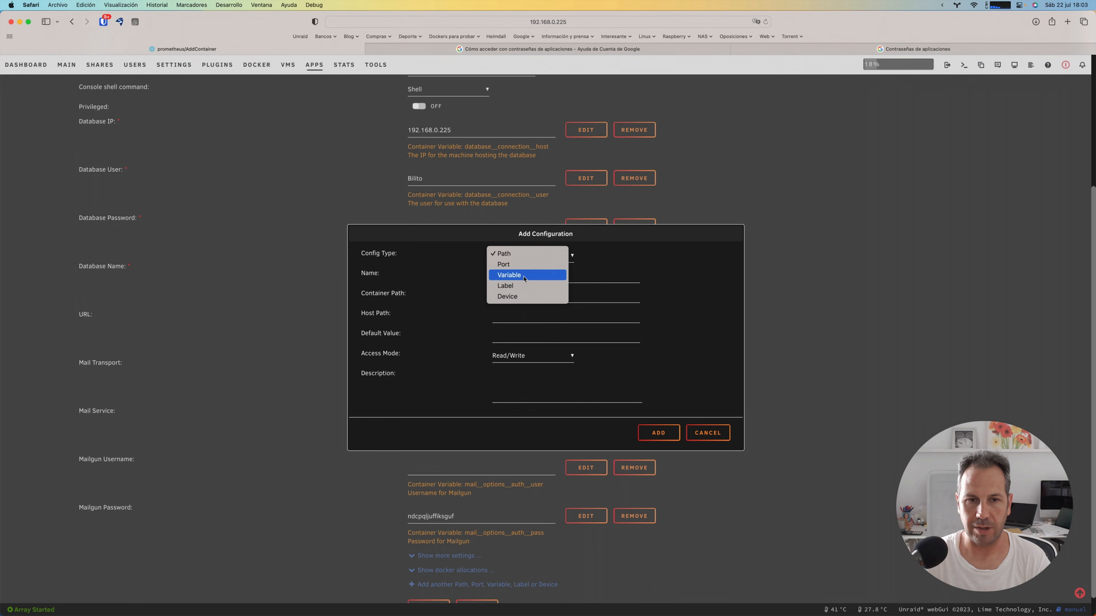
pyautogui.click(524, 273)
pyautogui.click(521, 275)
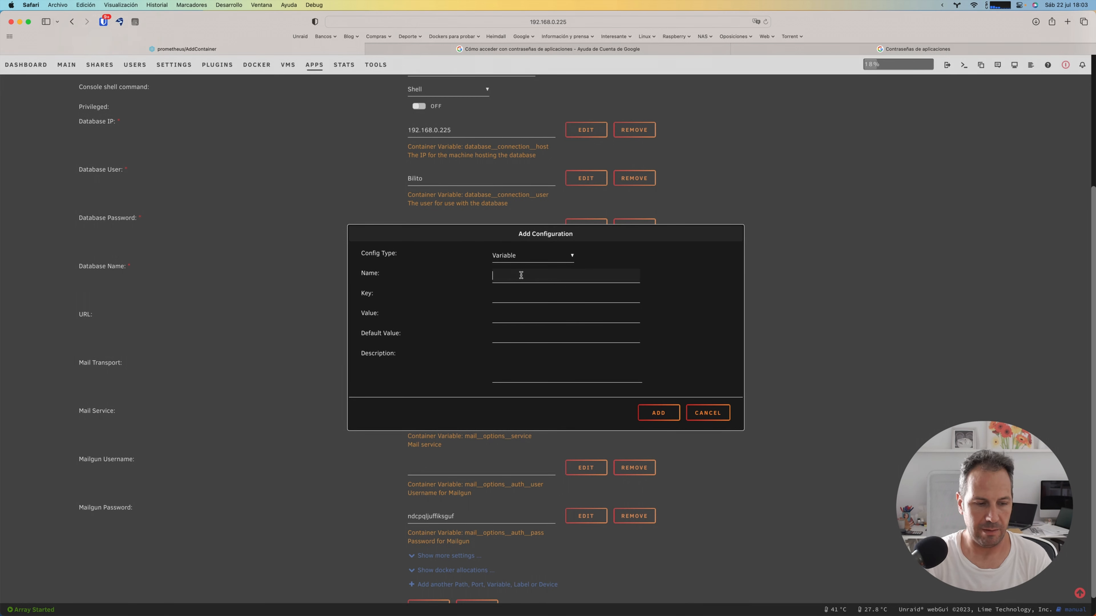
pyautogui.write('Cone')
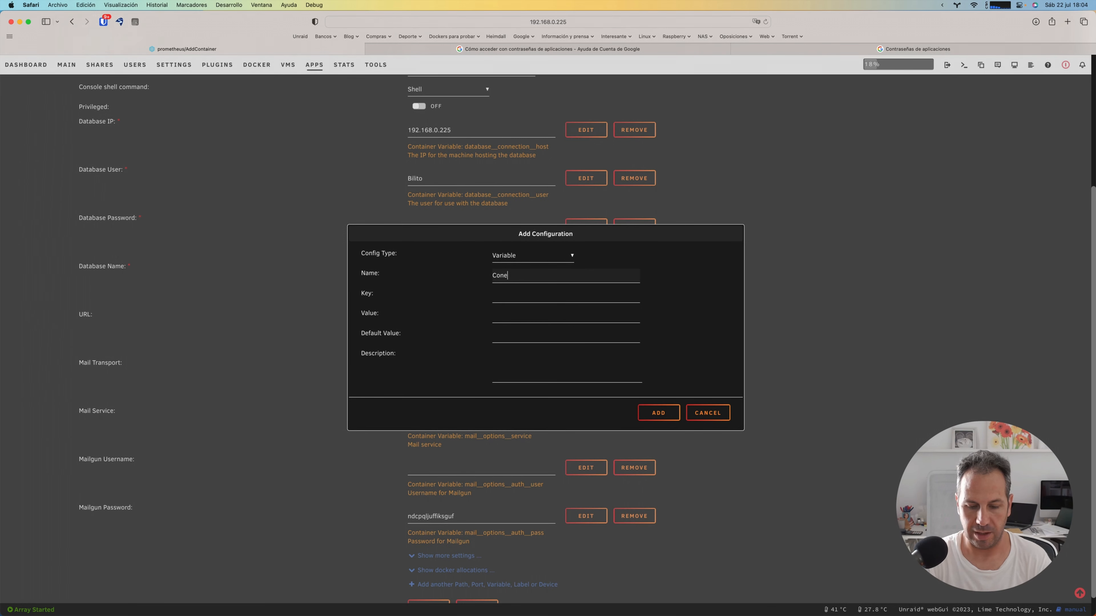
pyautogui.write('xion BBDD')
pyautogui.press('Tab')
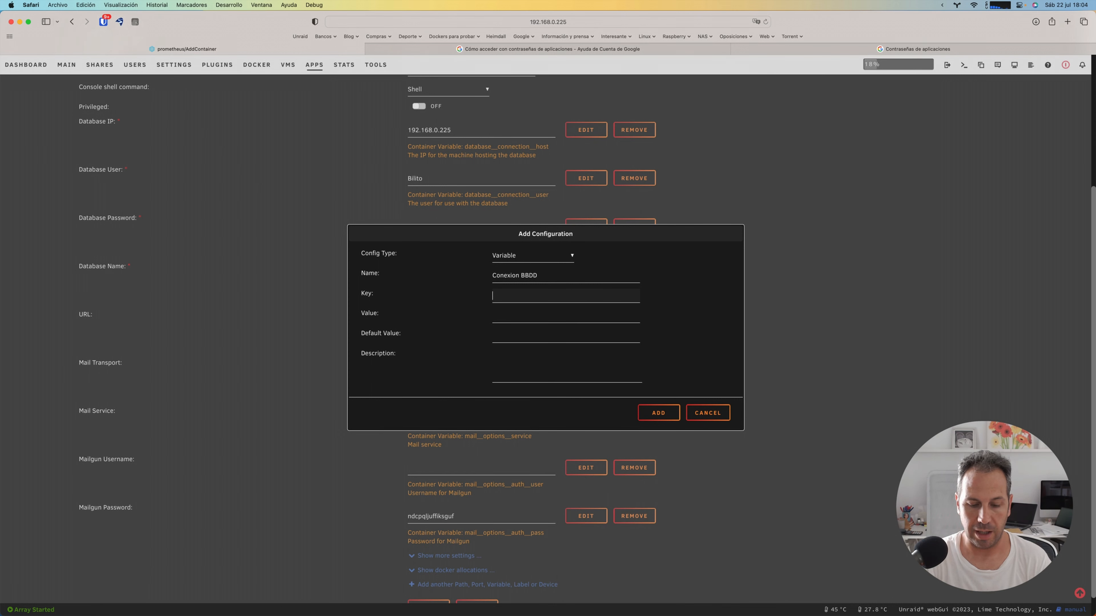
# Step: Give the Conexion BBDD variable the key database__connection__port and the value 3360, and add it to the container
pyautogui.write('database_')
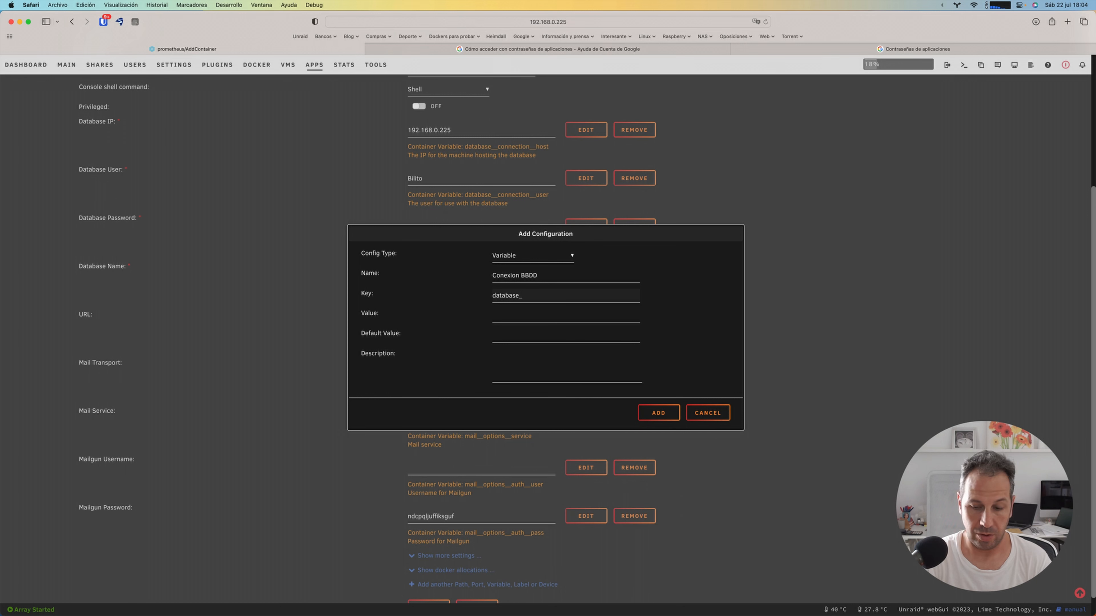
pyautogui.write('_connec')
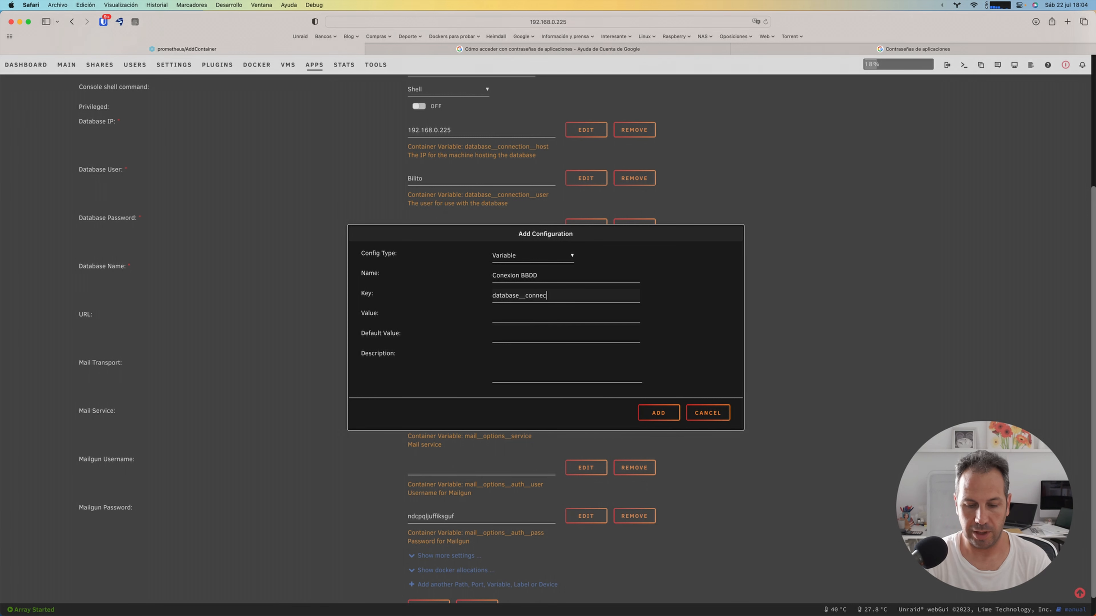
pyautogui.write('tion_')
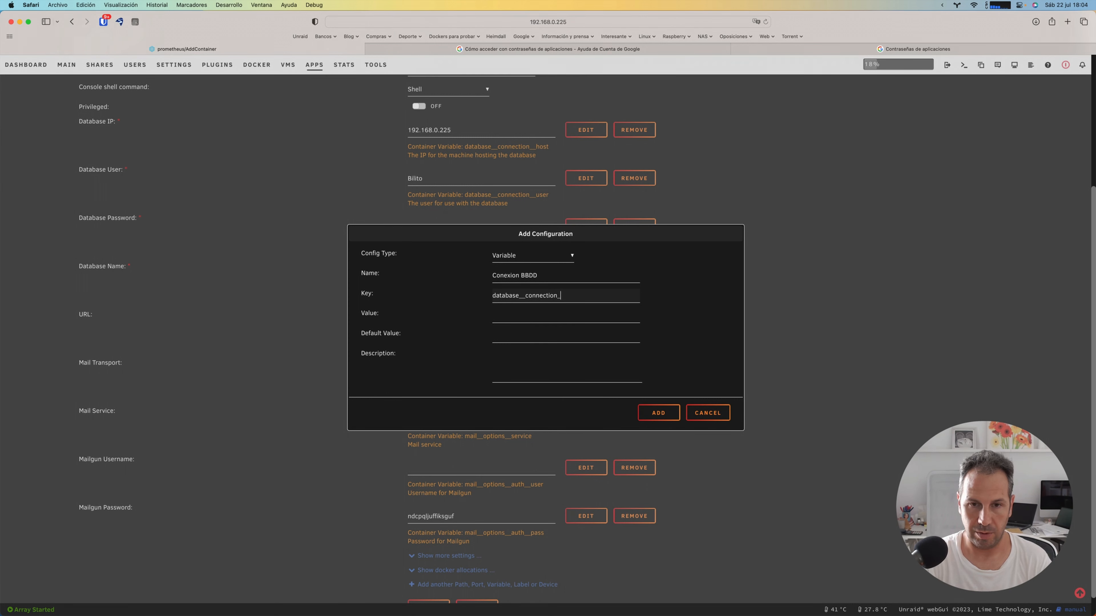
pyautogui.write('_port')
pyautogui.press('Tab')
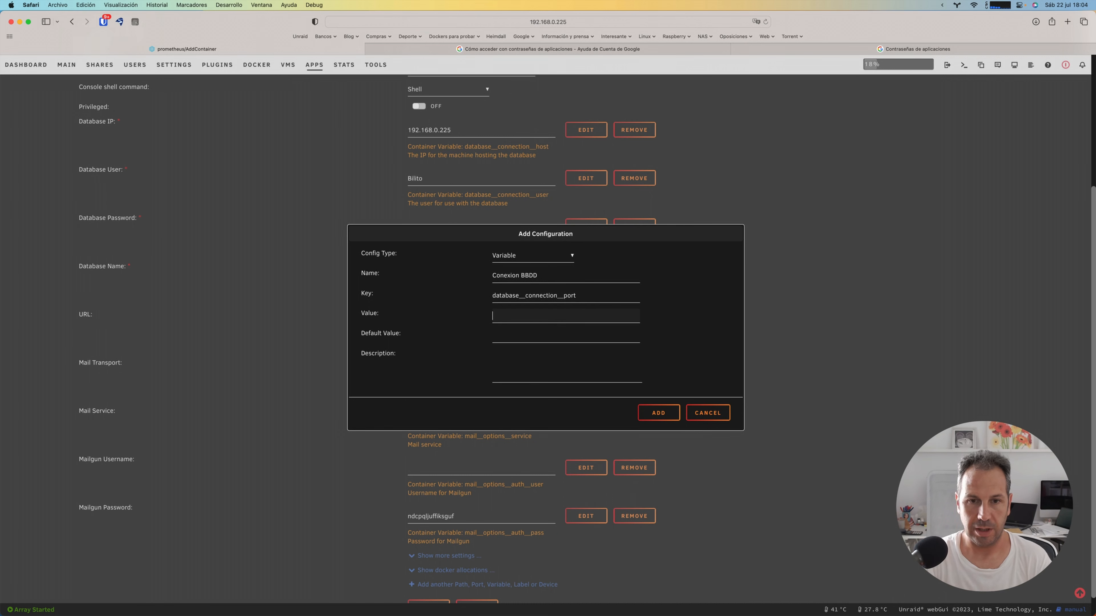
pyautogui.write('3360')
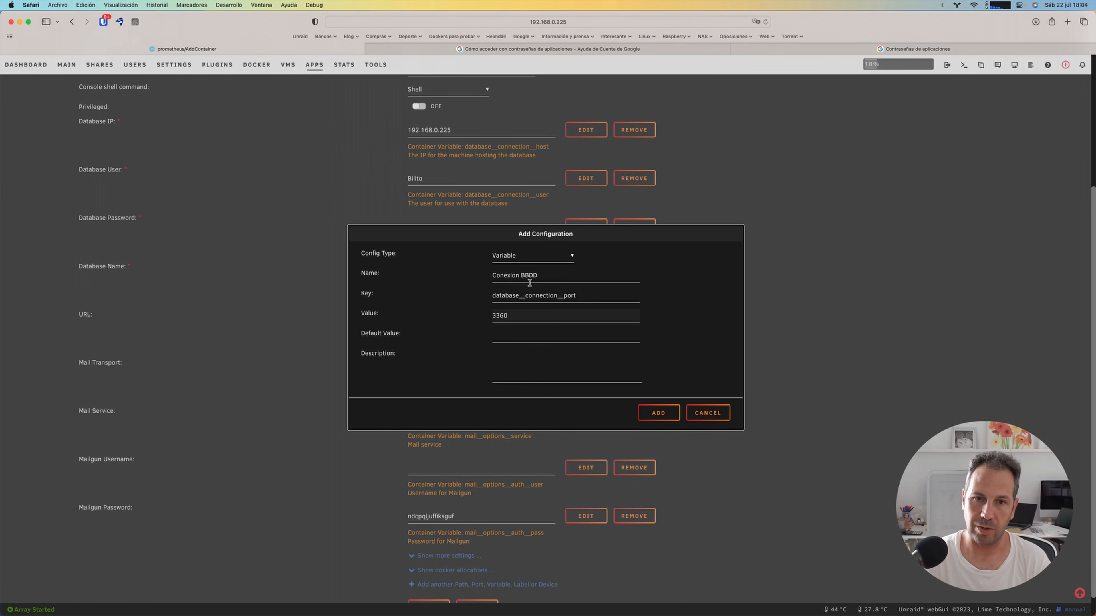
pyautogui.click(659, 414)
# Step: Start another configuration entry of type Variable for the container and name it Servidor de correo
pyautogui.scroll(-2, 501, 447)
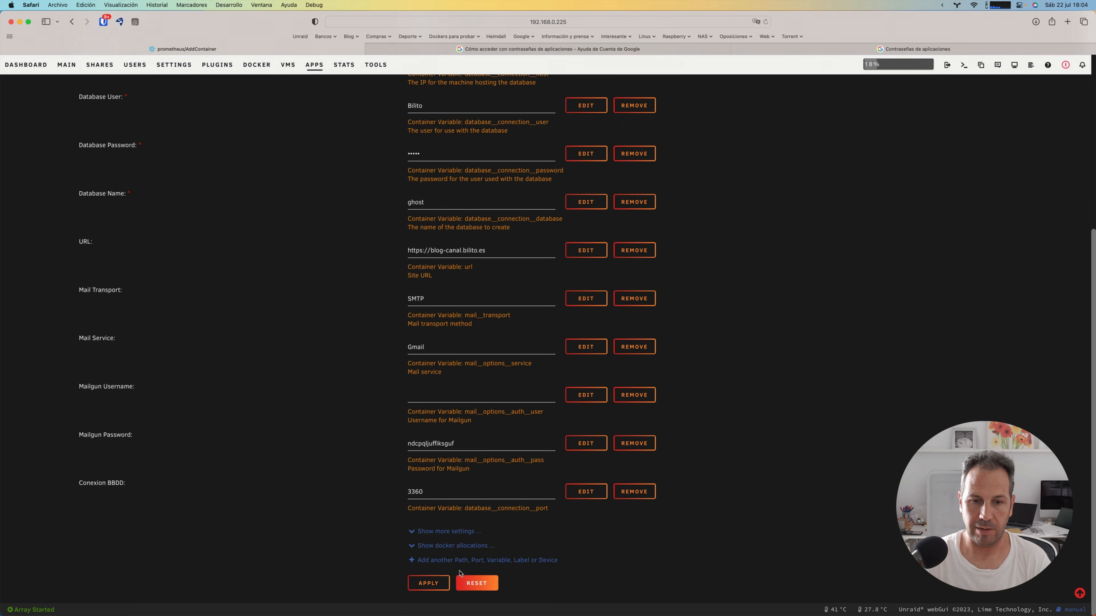
pyautogui.click(460, 560)
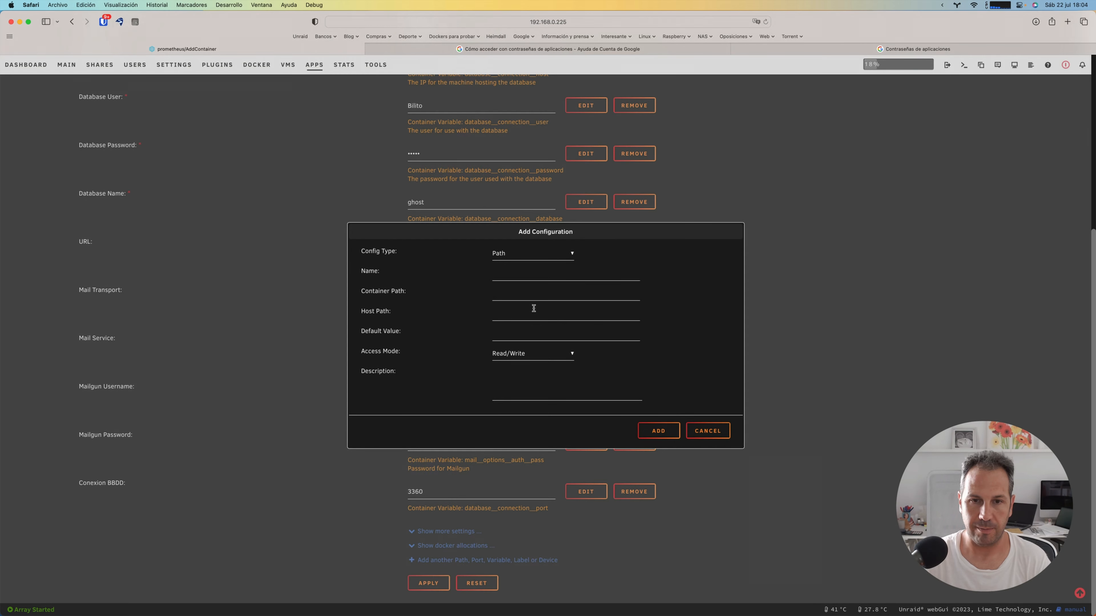
pyautogui.click(531, 259)
pyautogui.click(523, 273)
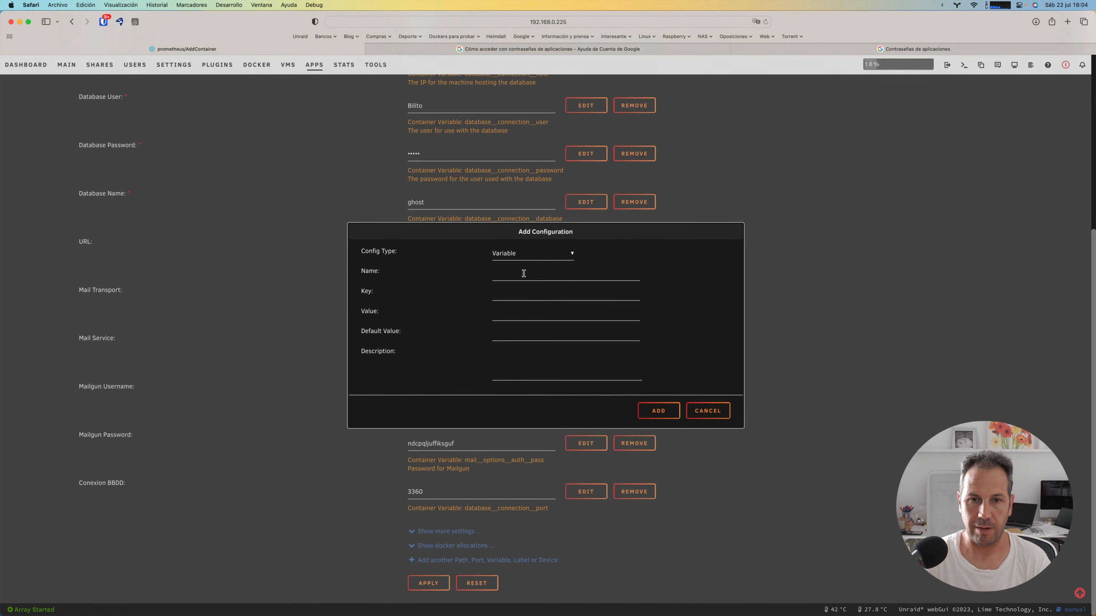
pyautogui.click(524, 274)
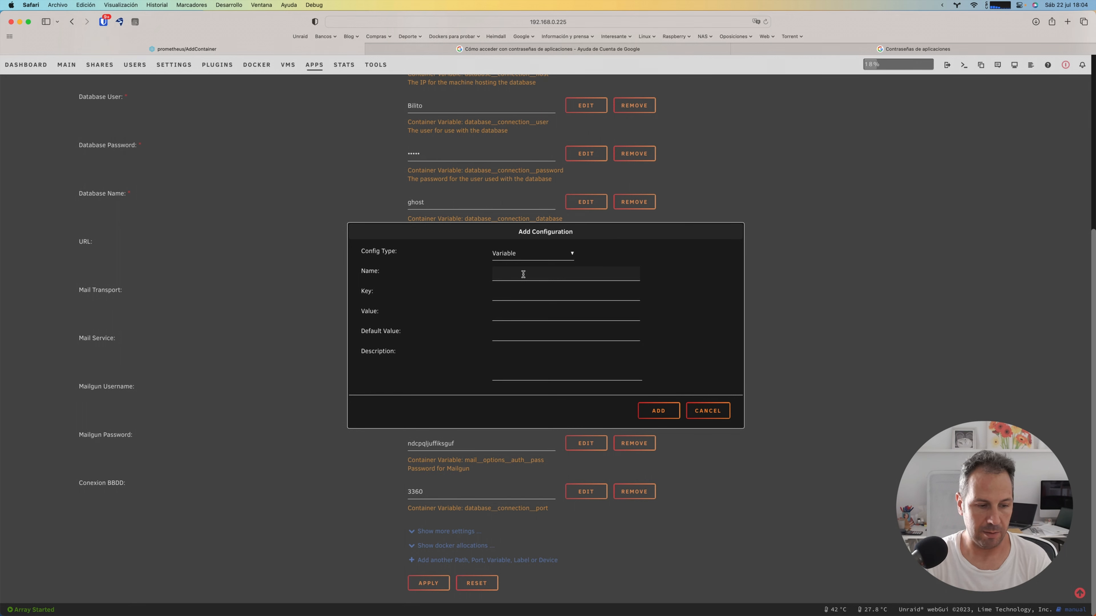
pyautogui.write('Servidor d')
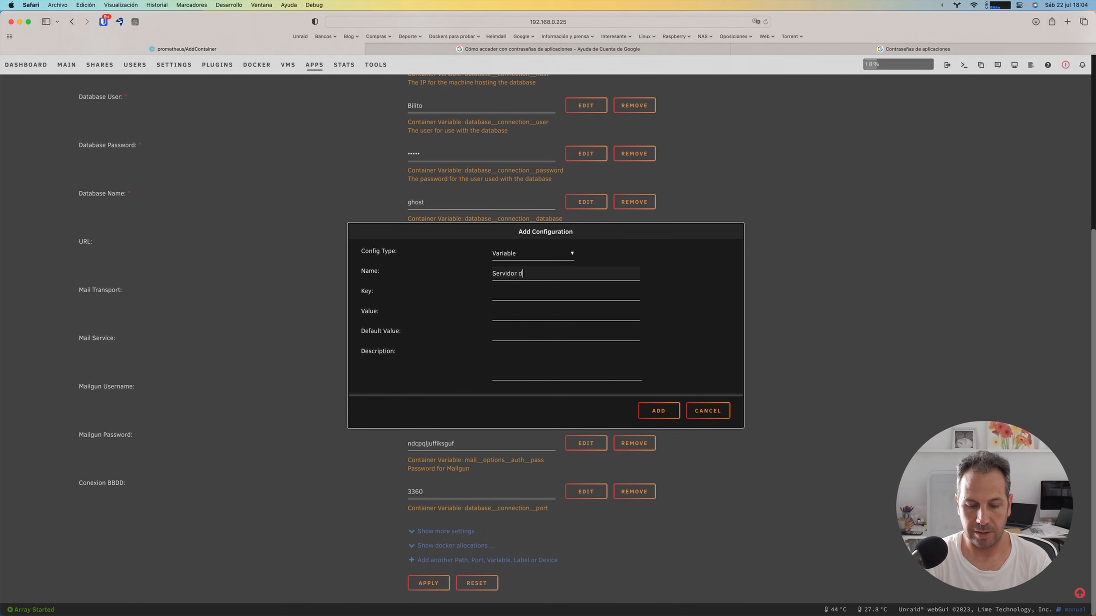
pyautogui.write('e correo')
pyautogui.press('Tab')
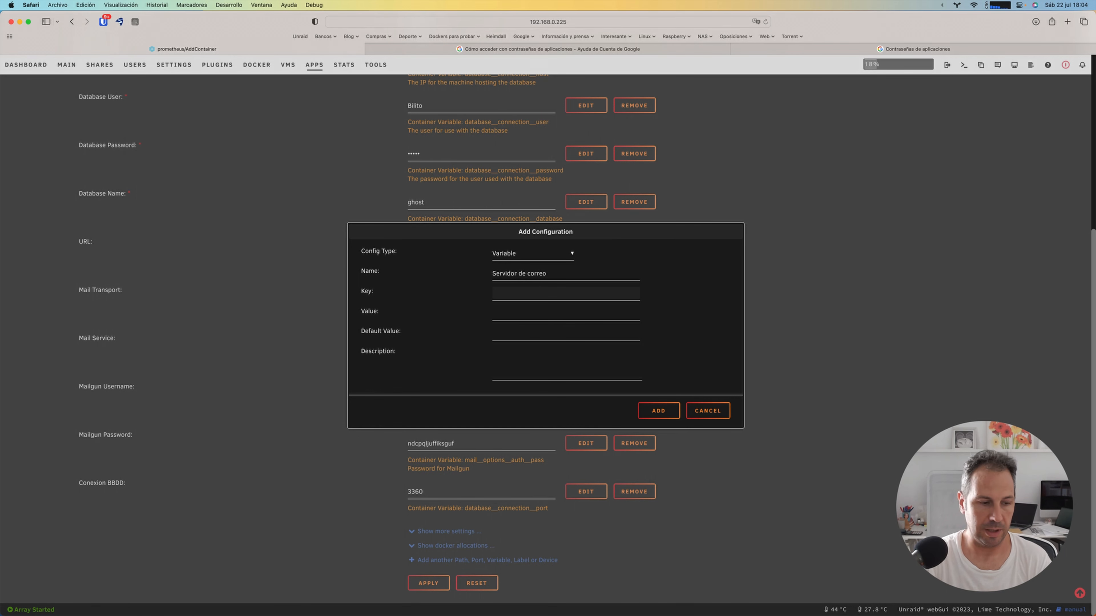
# Step: Set the key of the Servidor de correo variable to mail__options__host
pyautogui.write('mail__')
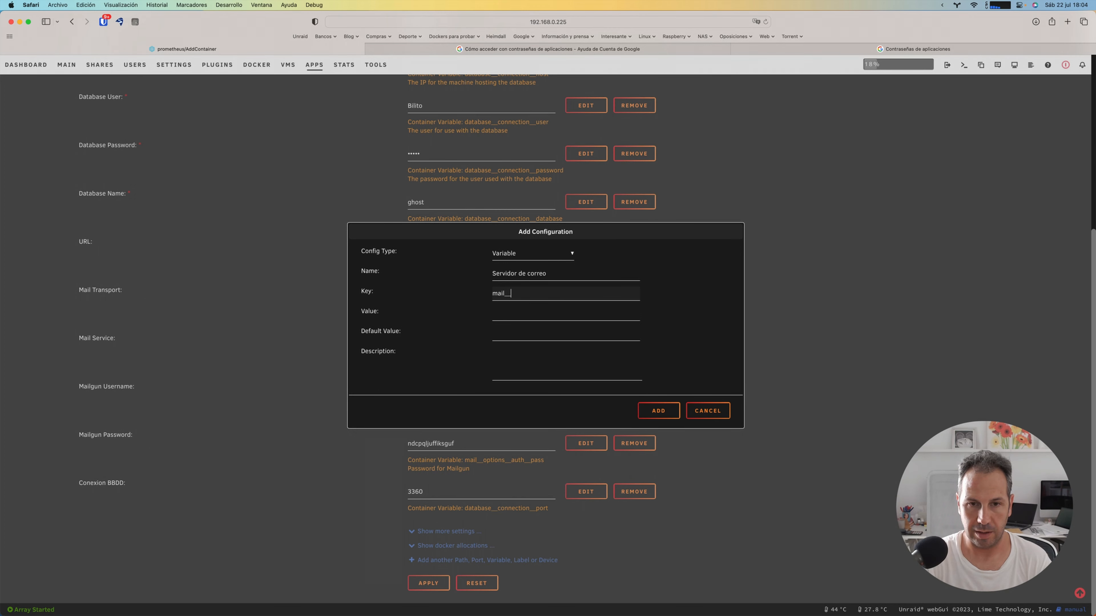
pyautogui.write('o')
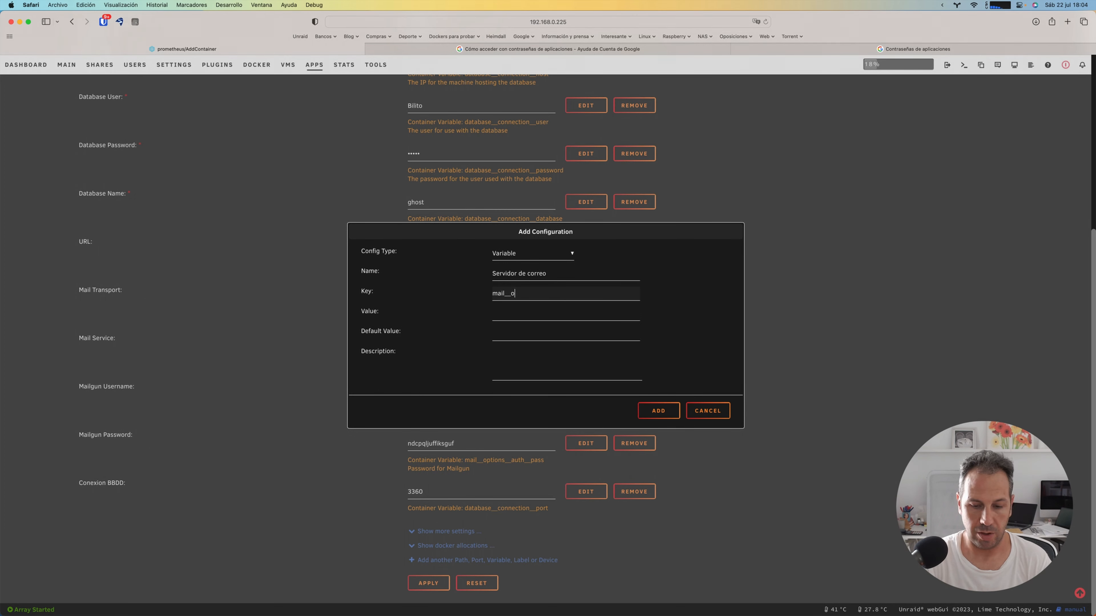
pyautogui.write('ptions__')
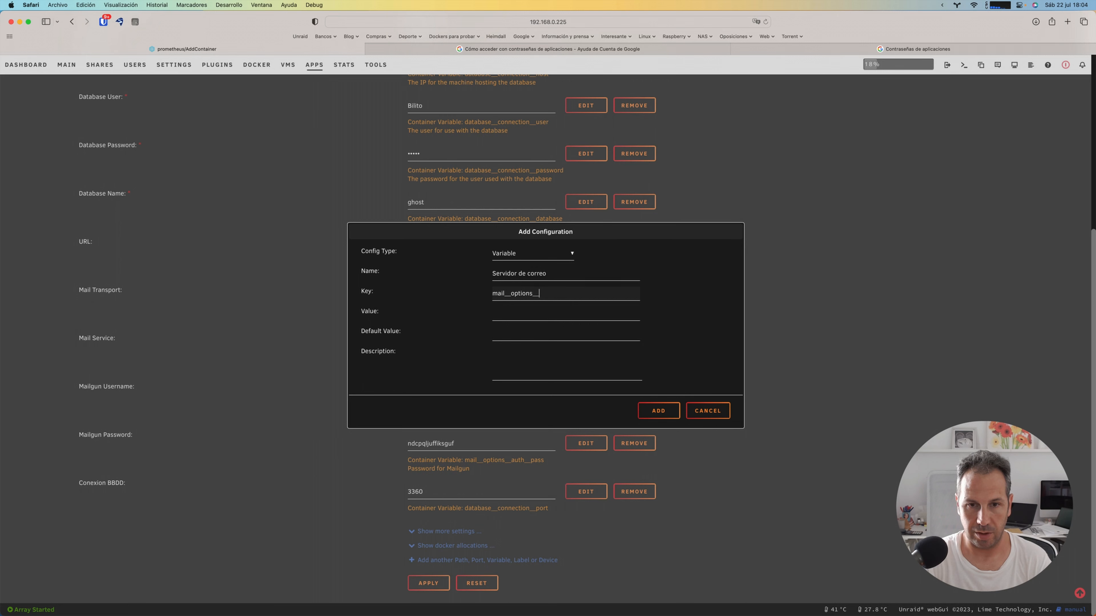
pyautogui.write('host')
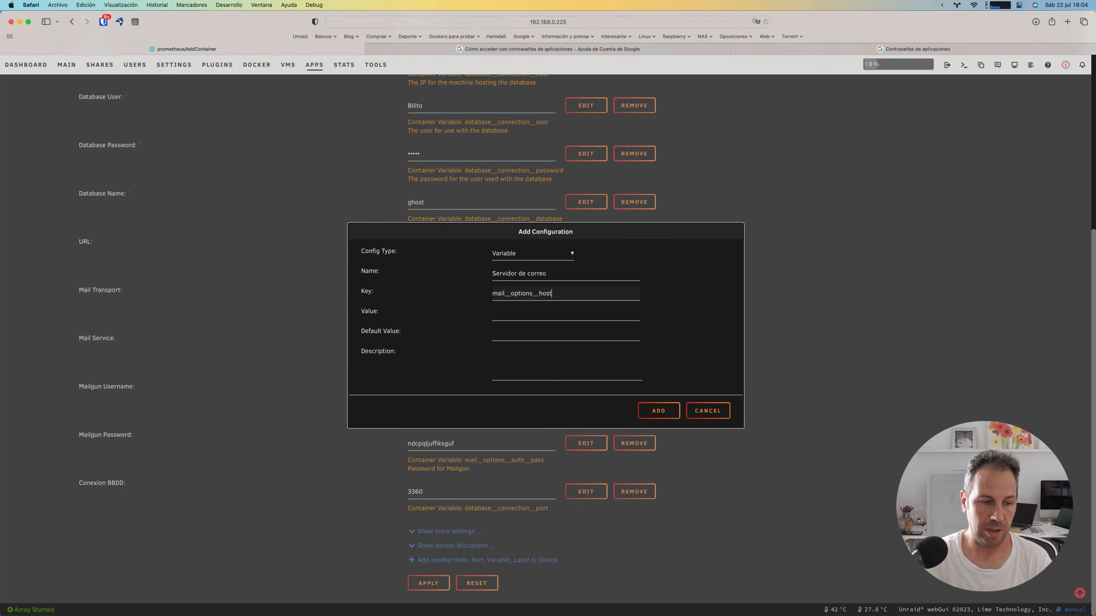
# Step: Set the mail server variable's value to smtp.gmail.com and add it to the container
pyautogui.click(517, 311)
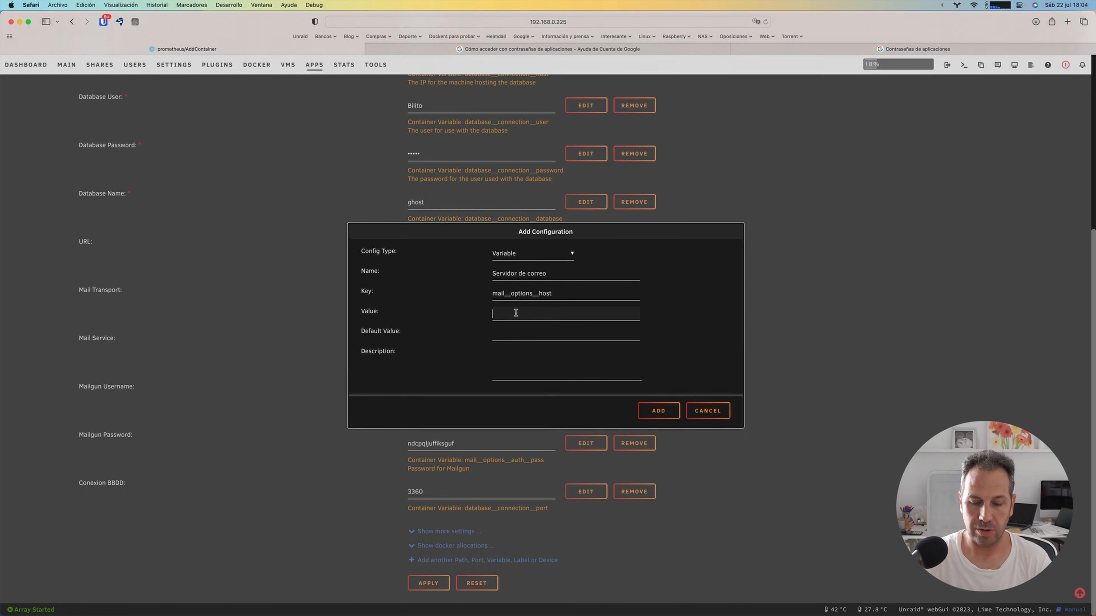
pyautogui.write('smtp')
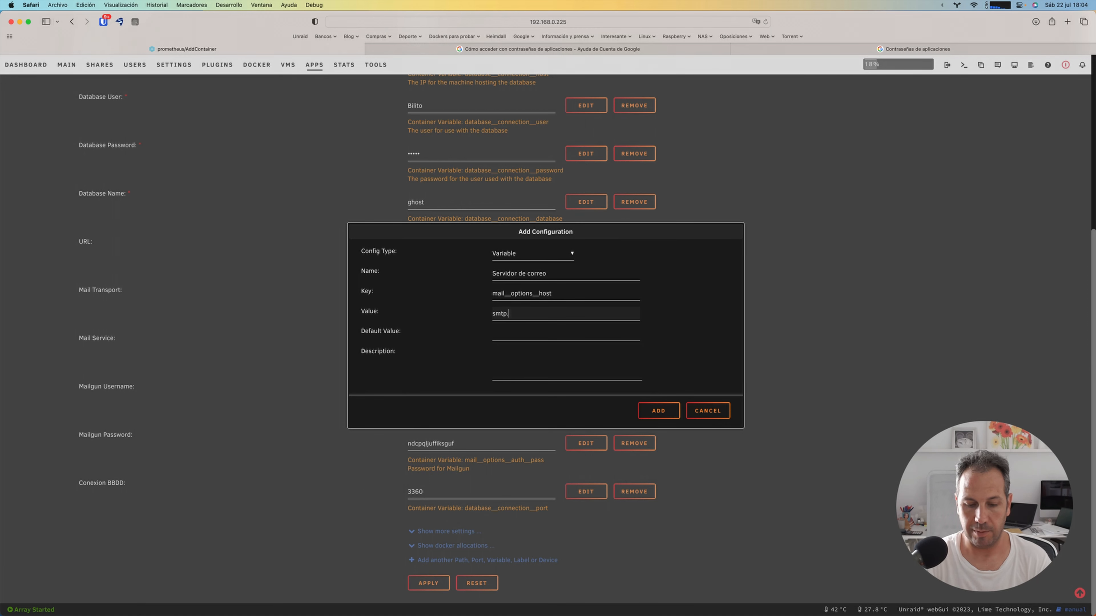
pyautogui.write('.mgail.co')
pyautogui.press('BackSpace')
pyautogui.press('BackSpace')
pyautogui.press('BackSpace')
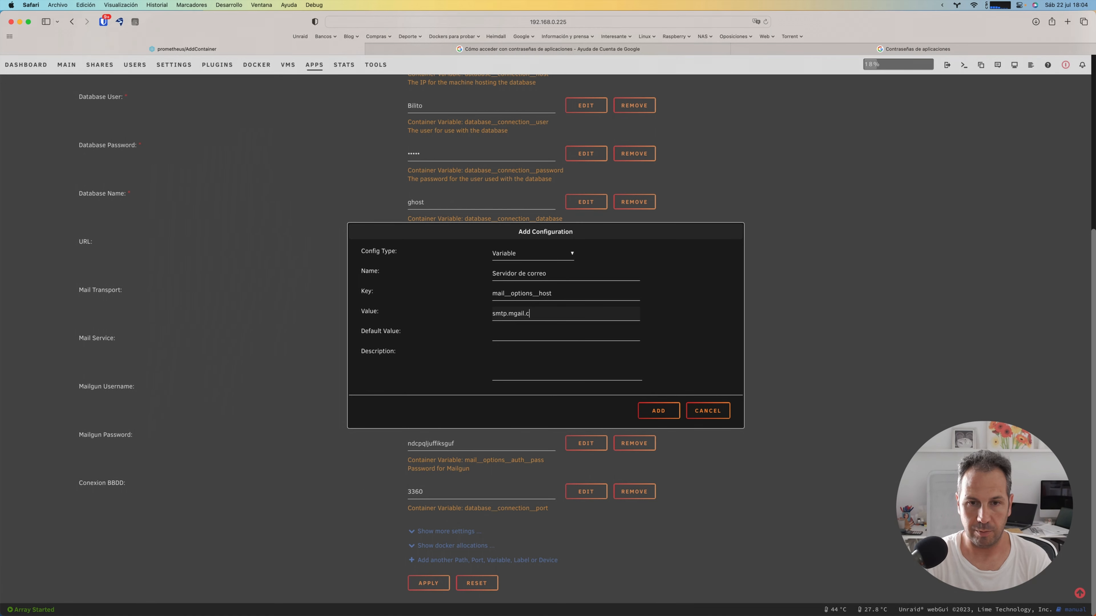
pyautogui.press('BackSpace')
pyautogui.press('BackSpace')
pyautogui.press('BackSpace')
pyautogui.press('BackSpace')
pyautogui.press('BackSpace')
pyautogui.write('gamil')
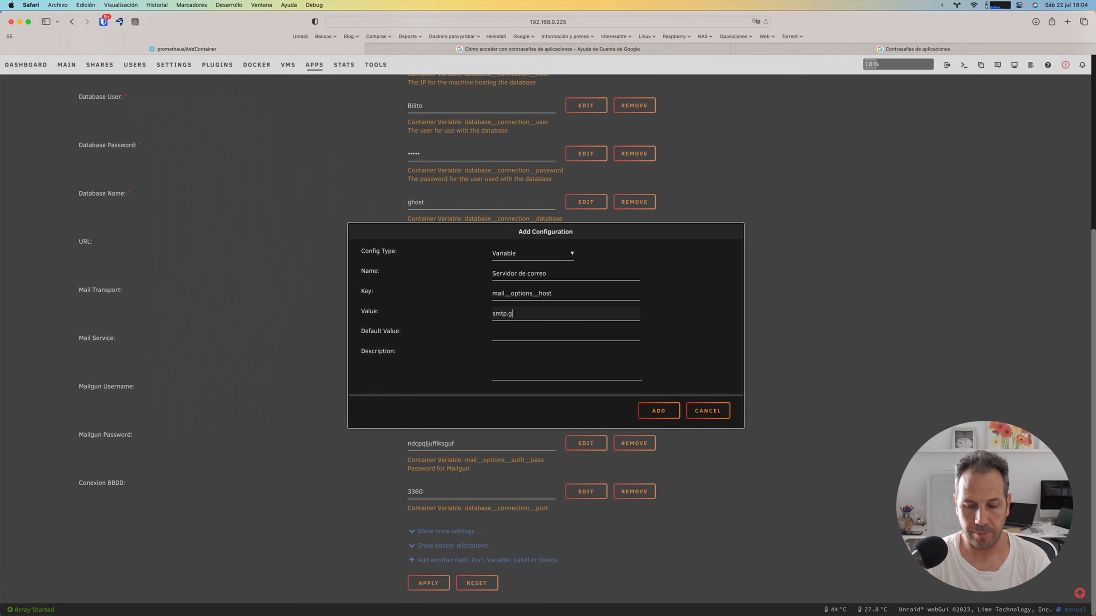
pyautogui.press('BackSpace')
pyautogui.press('BackSpace')
pyautogui.press('BackSpace')
pyautogui.press('BackSpace')
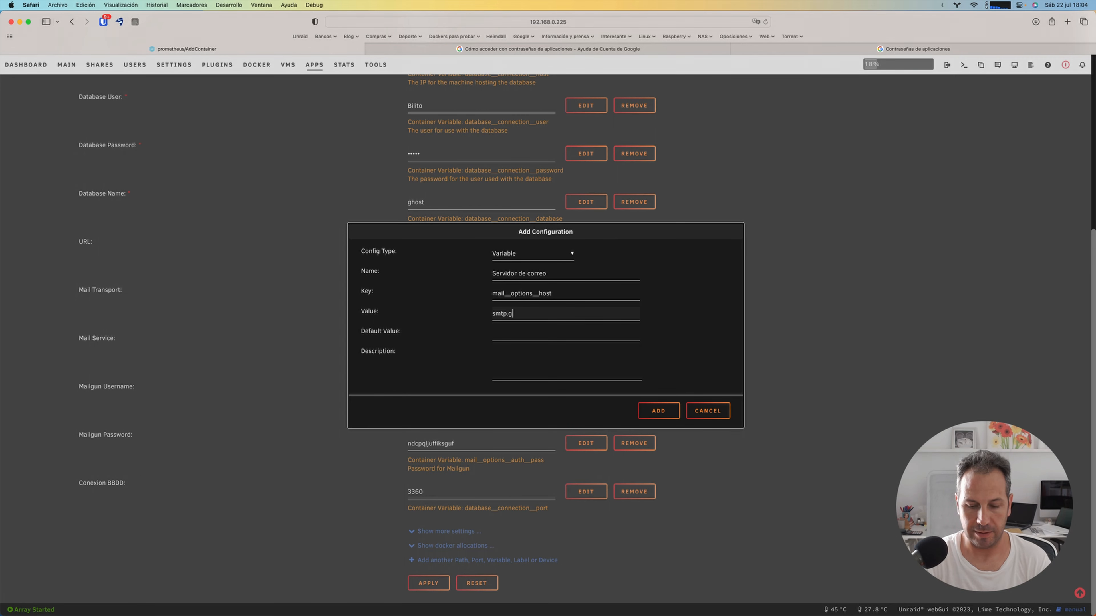
pyautogui.write('mail.com')
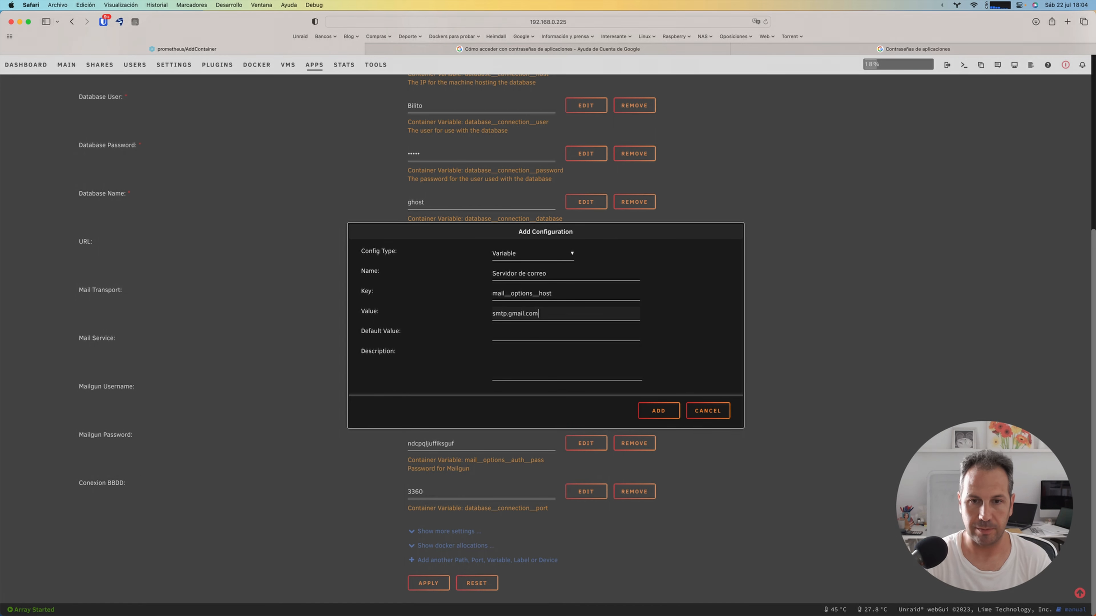
pyautogui.click(663, 412)
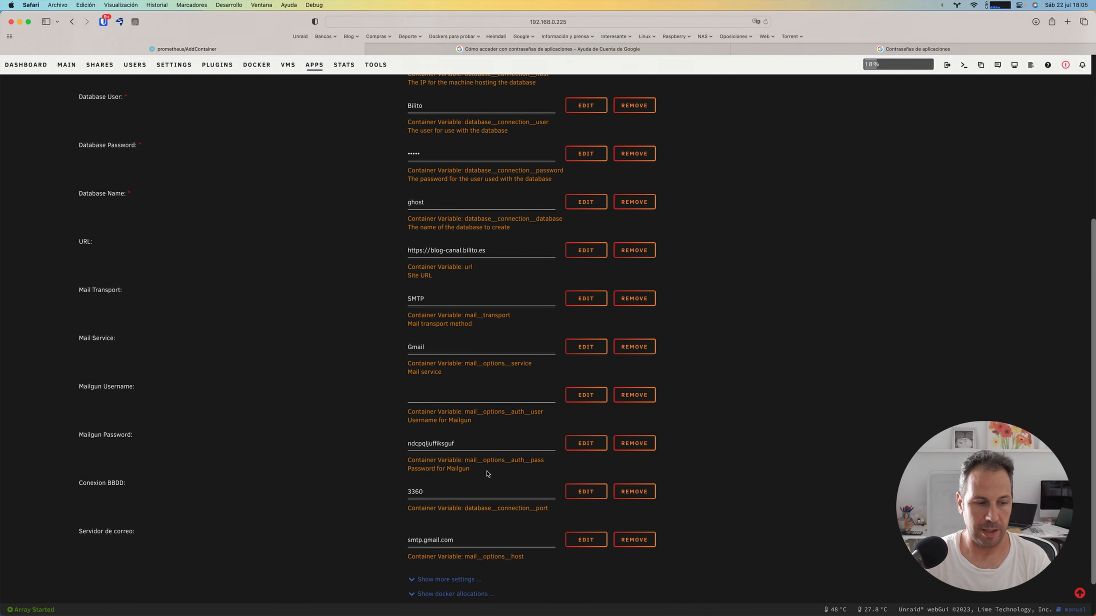
# Step: Start a further configuration entry of type Variable and name it Puerto SSL del correo
pyautogui.scroll(-3, 486, 474)
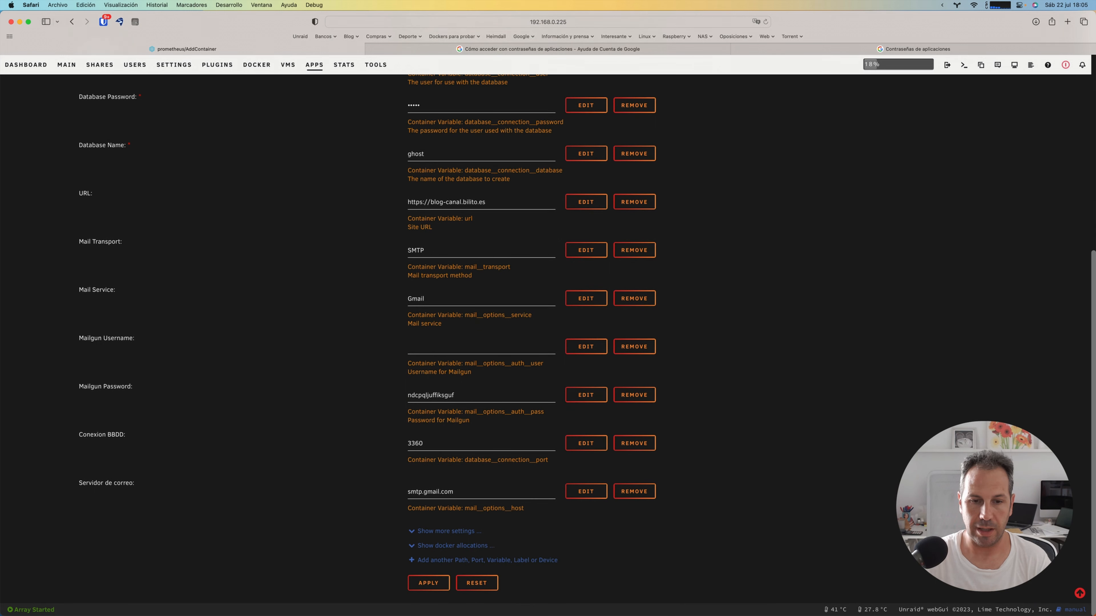
pyautogui.click(448, 559)
pyautogui.click(522, 254)
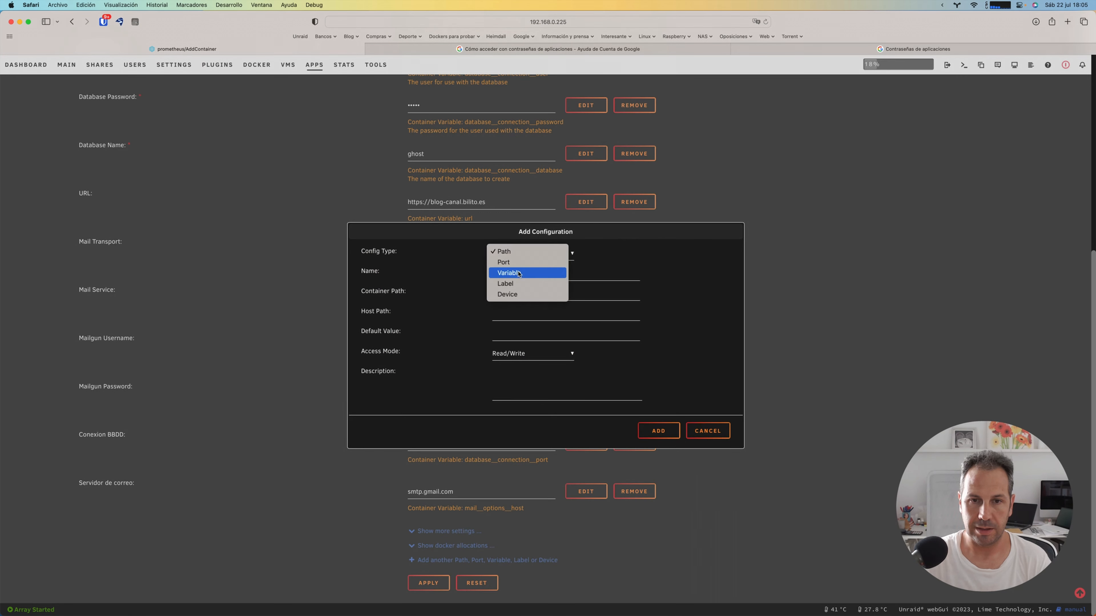
pyautogui.click(519, 273)
pyautogui.click(512, 275)
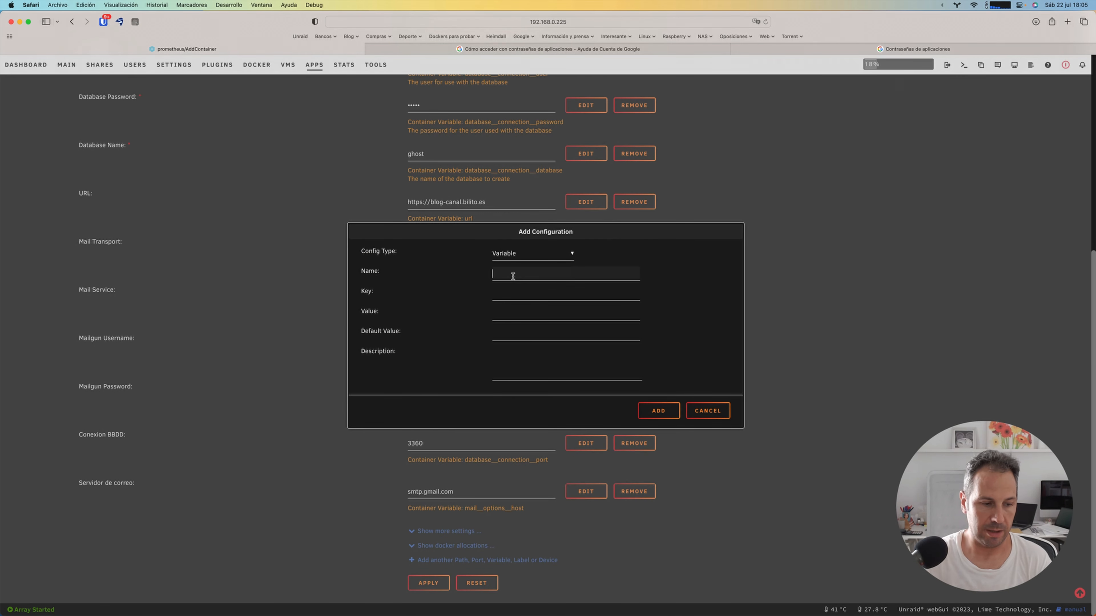
pyautogui.write('Pe')
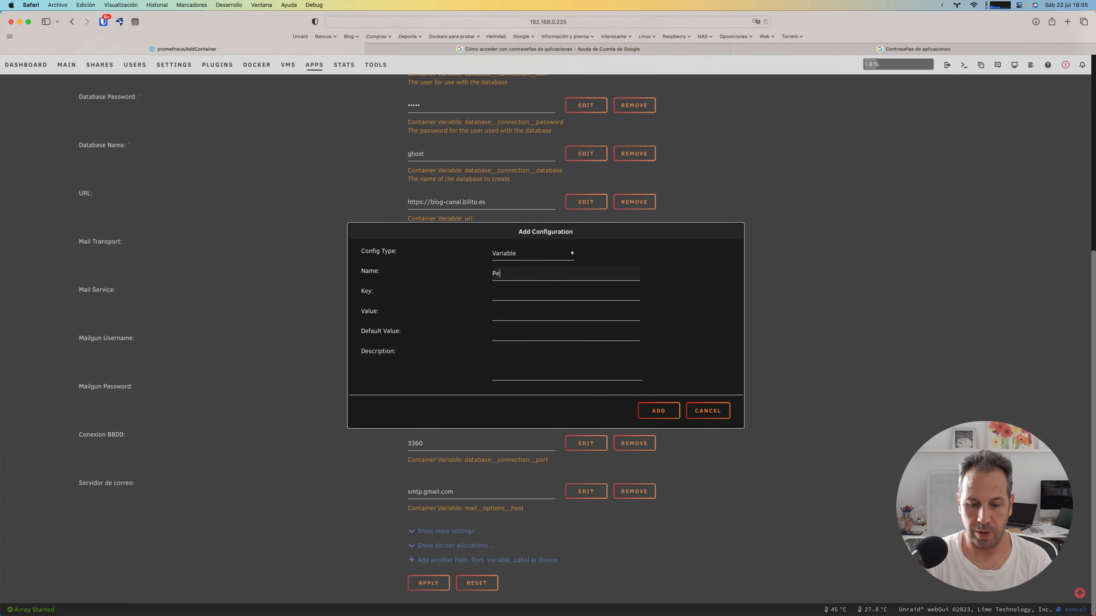
pyautogui.write('uerto ')
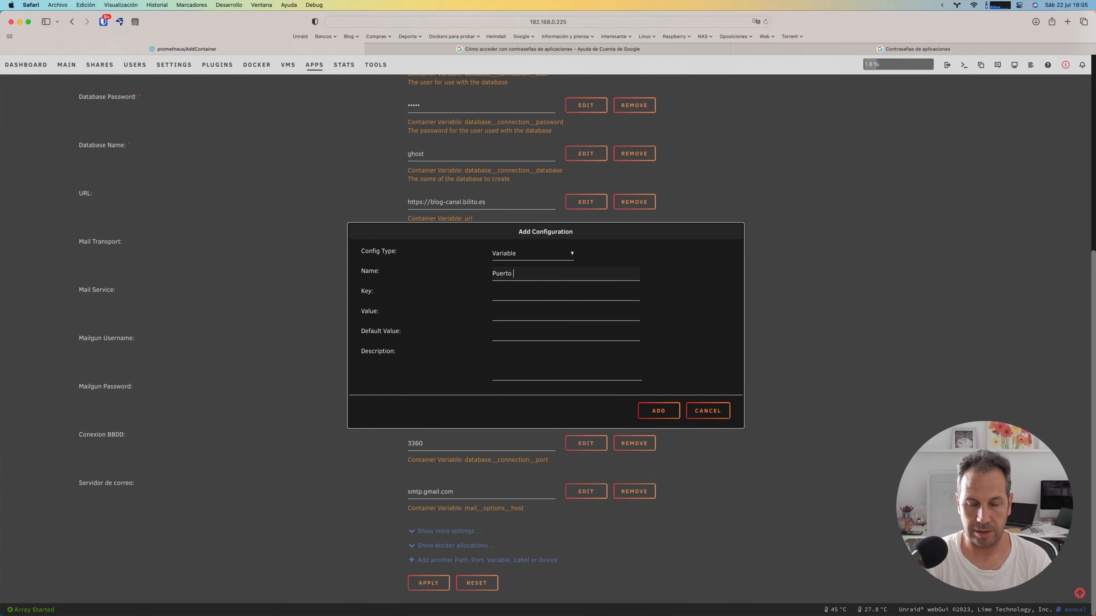
pyautogui.write('SSL del correo')
pyautogui.write('mail__')
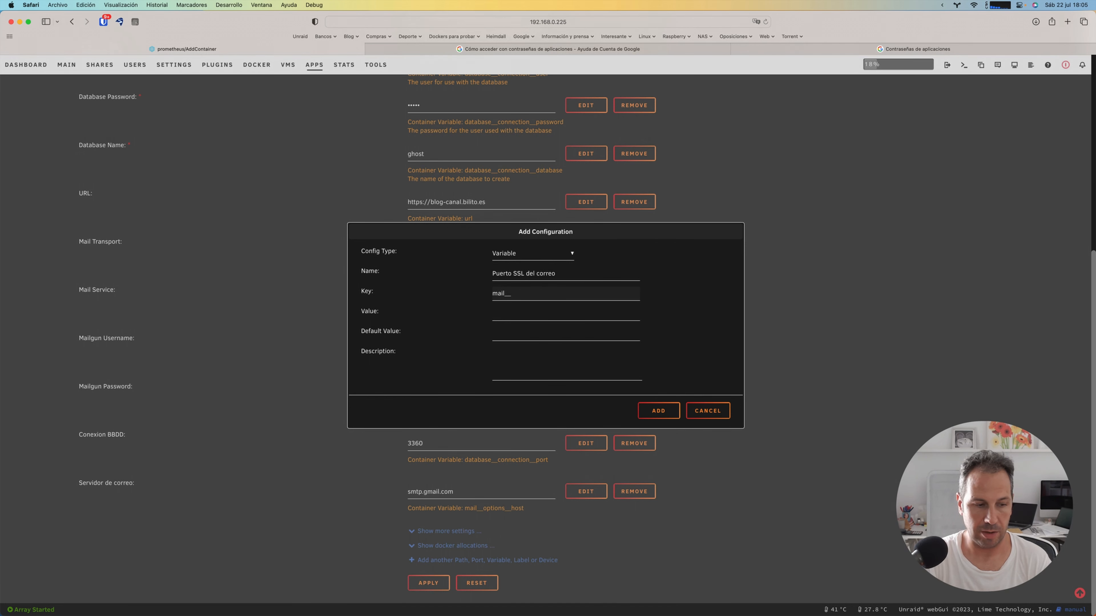
pyautogui.write('option')
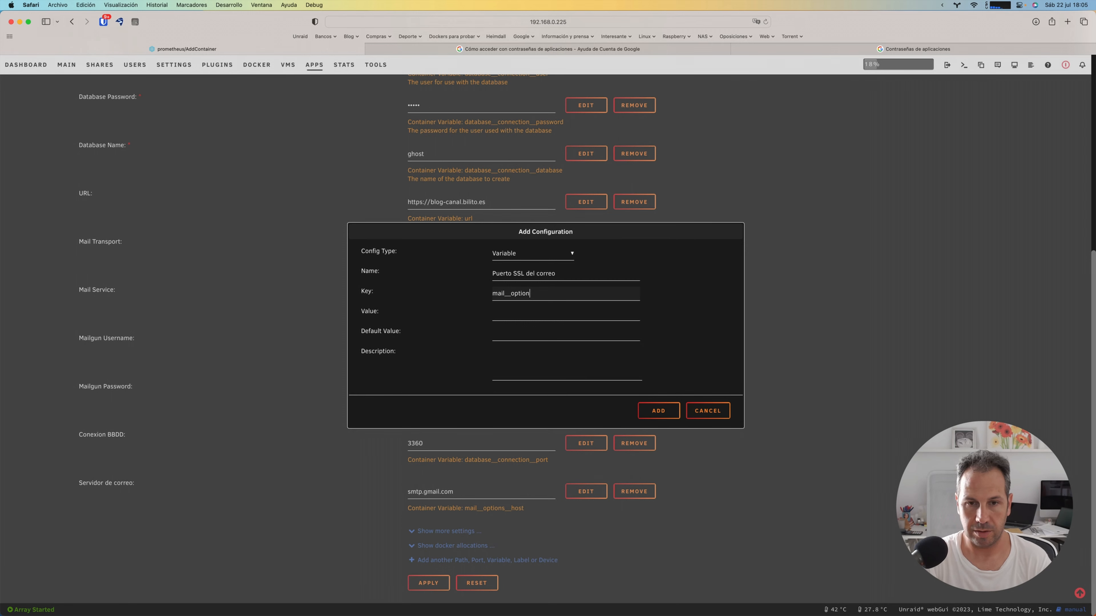
pyautogui.write('s__port')
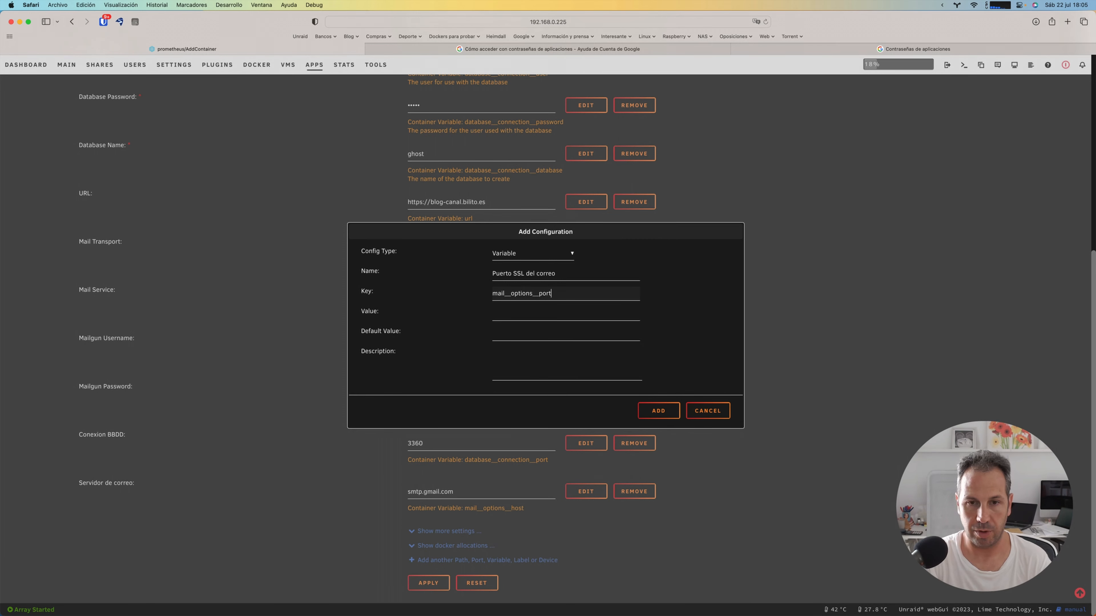
# Step: Give the Puerto SSL del correo variable the key mail__options__port and the value 465, and add it to the container
pyautogui.press('Tab')
pyautogui.write('465')
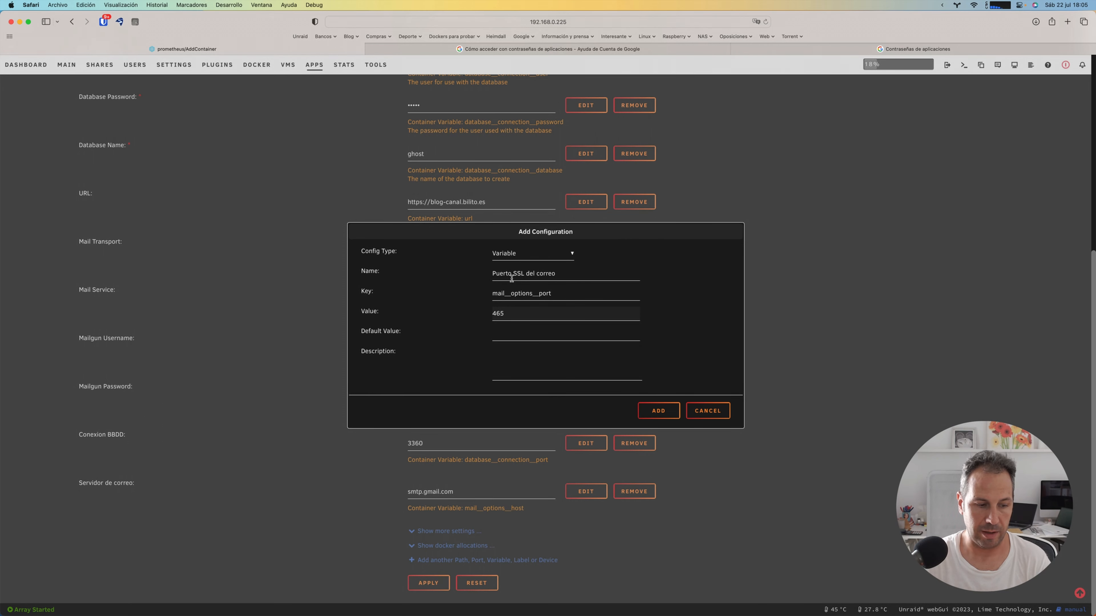
pyautogui.click(666, 411)
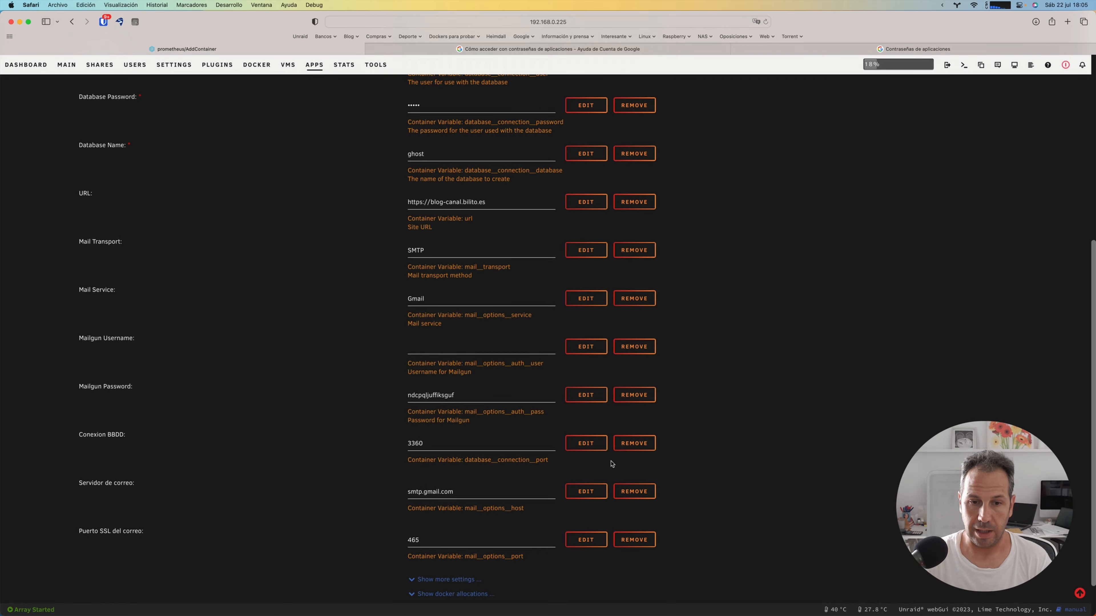
# Step: Start another configuration entry of type Variable and name it Correo seguro
pyautogui.scroll(-2, 530, 546)
pyautogui.click(505, 560)
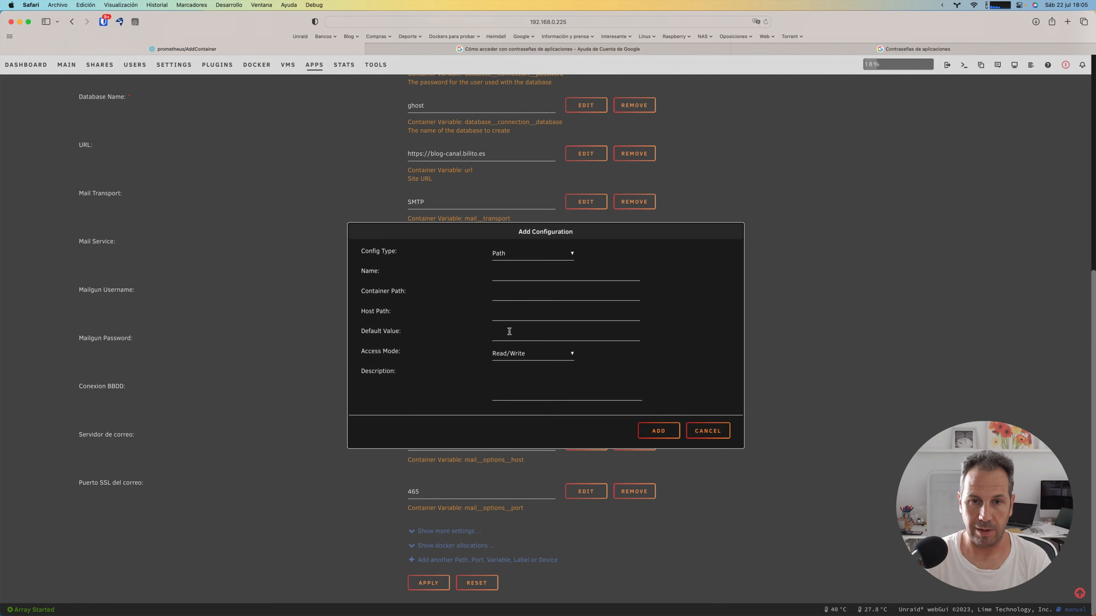
pyautogui.click(516, 252)
pyautogui.click(517, 272)
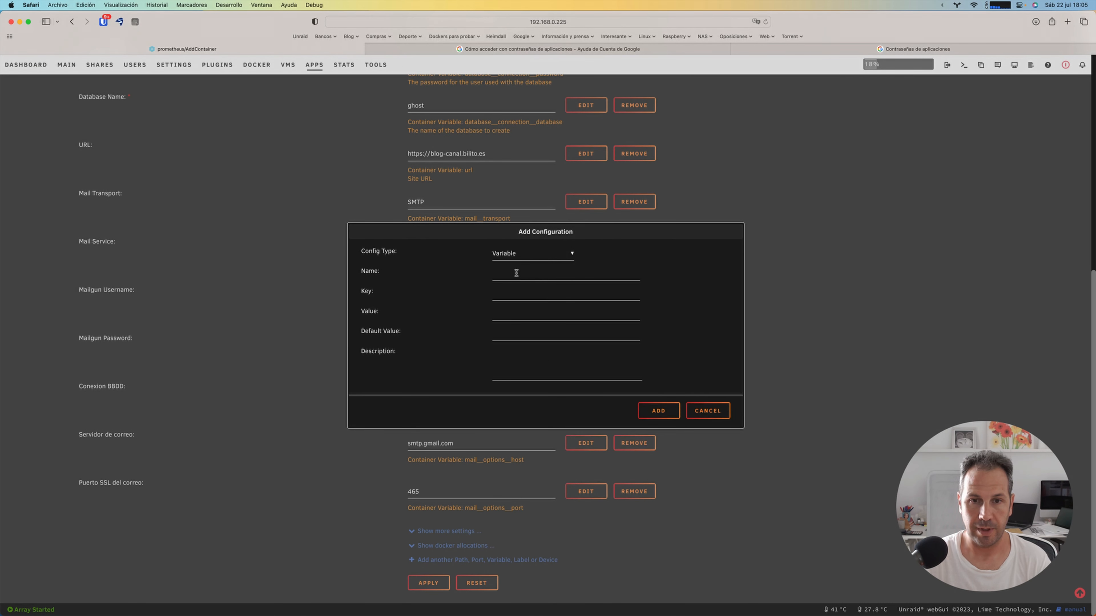
pyautogui.click(515, 273)
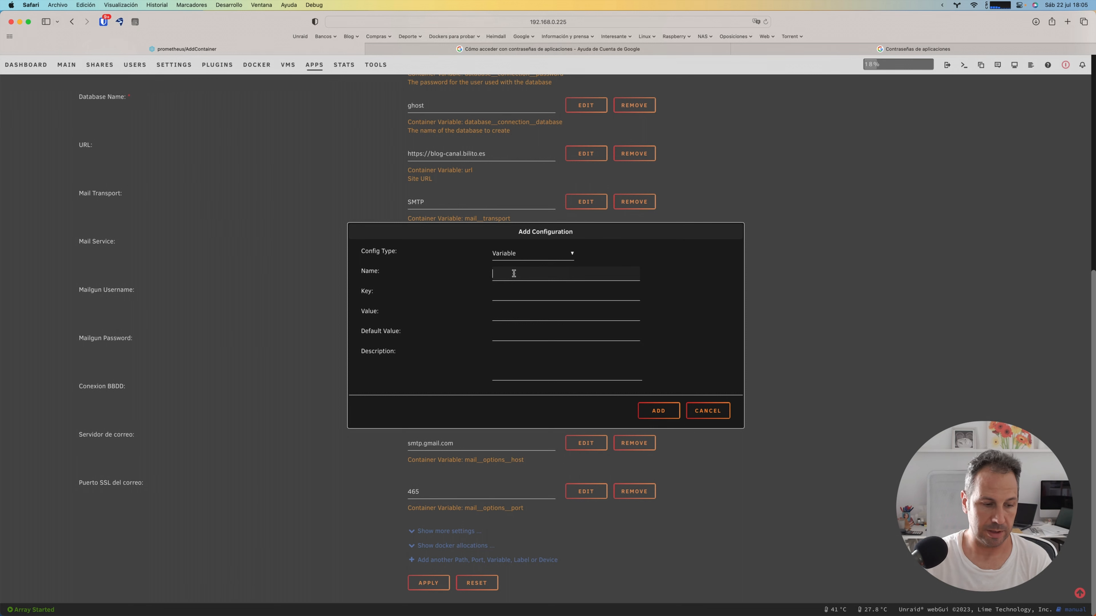
pyautogui.write('Correo se')
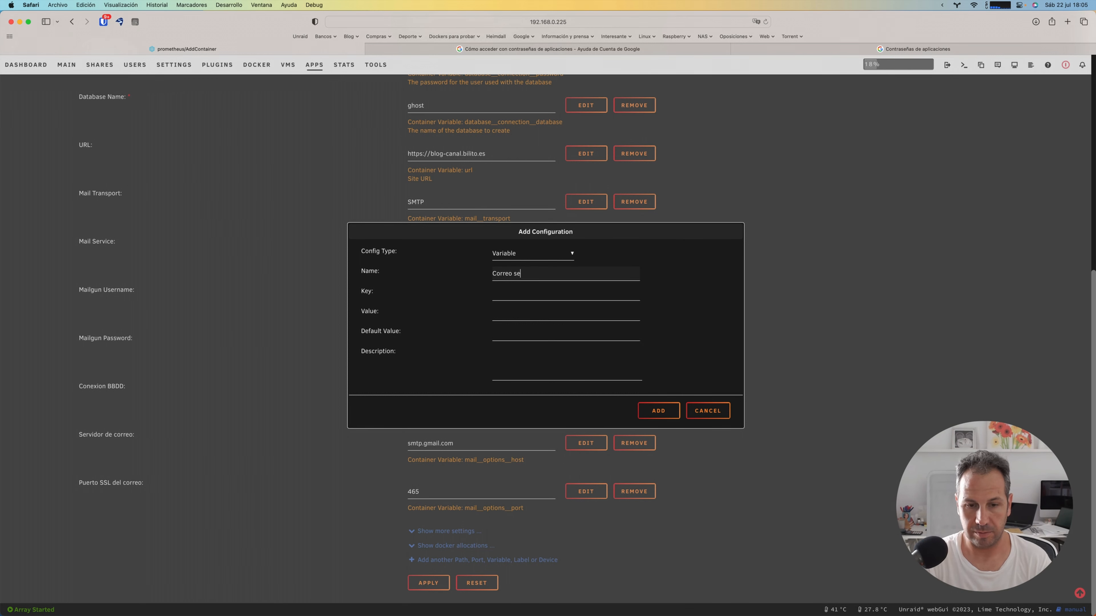
pyautogui.write('guro')
pyautogui.press('Tab')
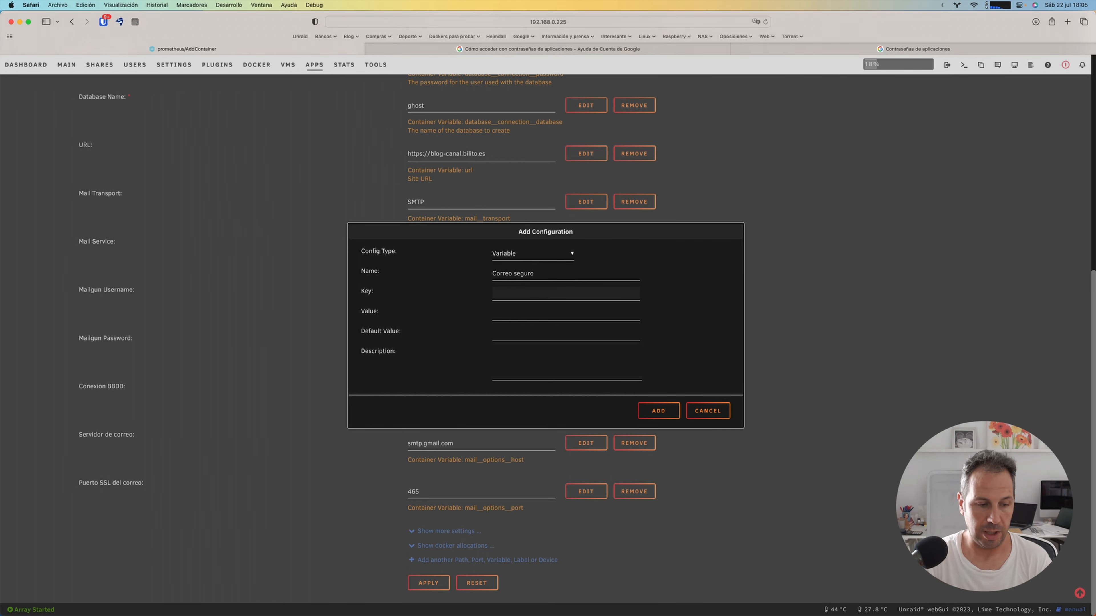
# Step: Give the Correo seguro variable the key mail__options__secureConnection and the value true, and add it to the container
pyautogui.write('mail')
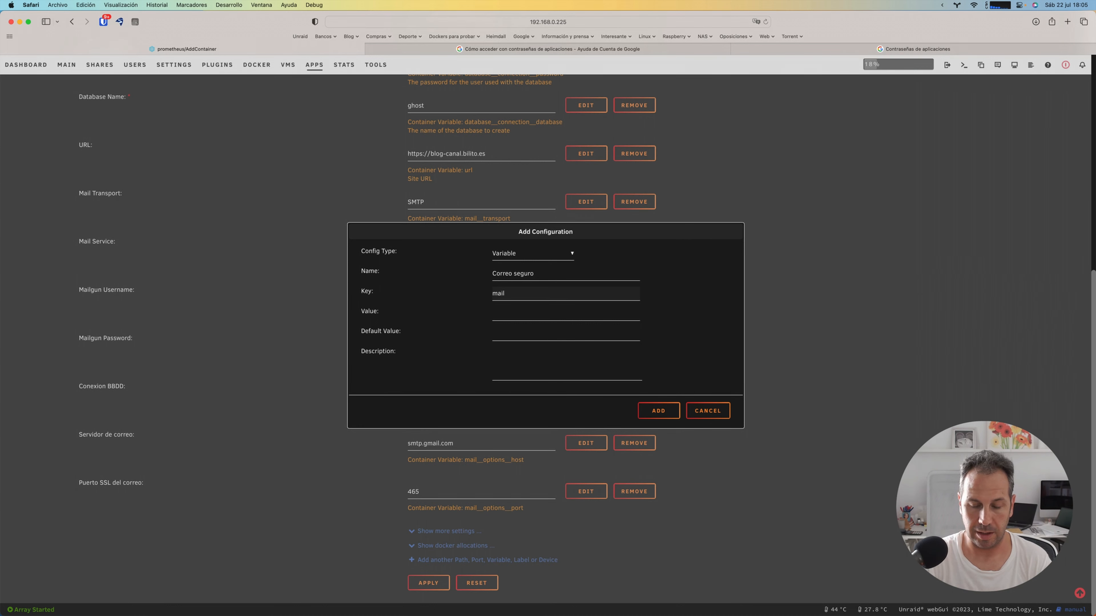
pyautogui.write('__')
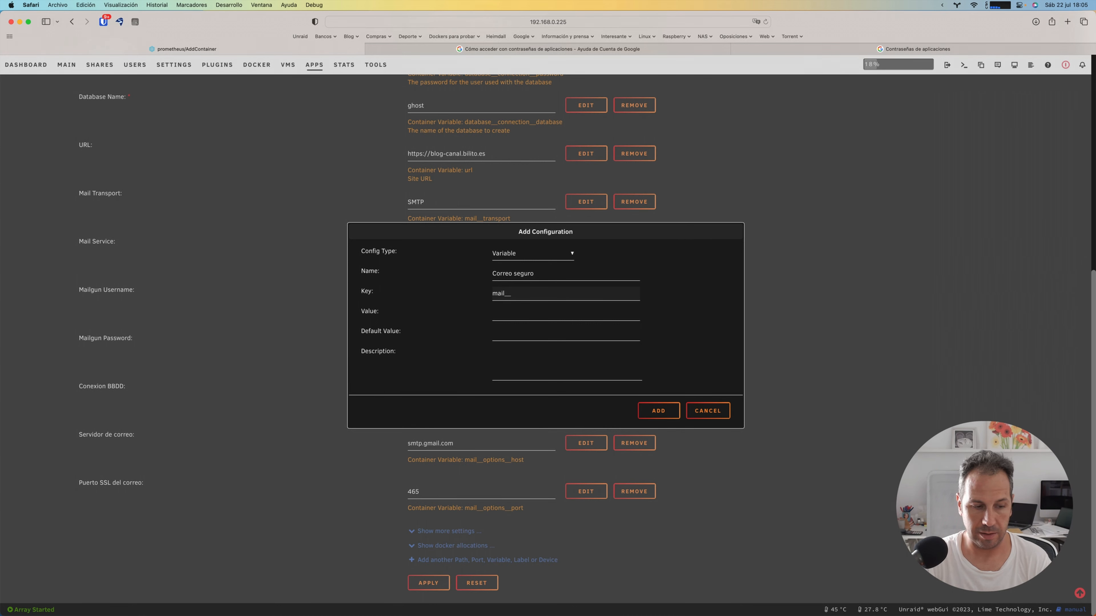
pyautogui.write('options__')
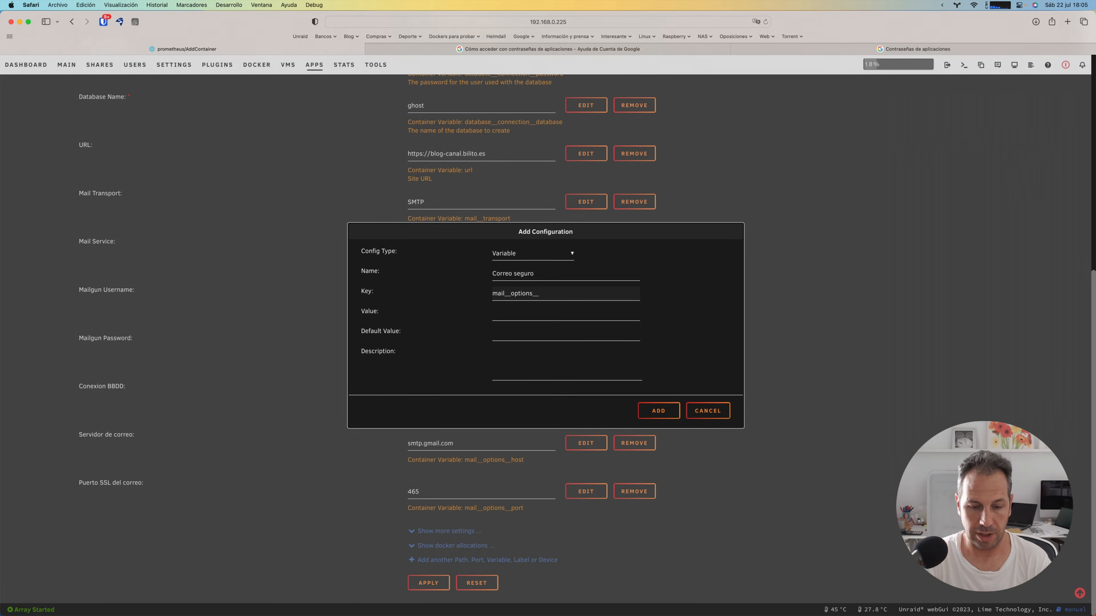
pyautogui.write('secureConnection')
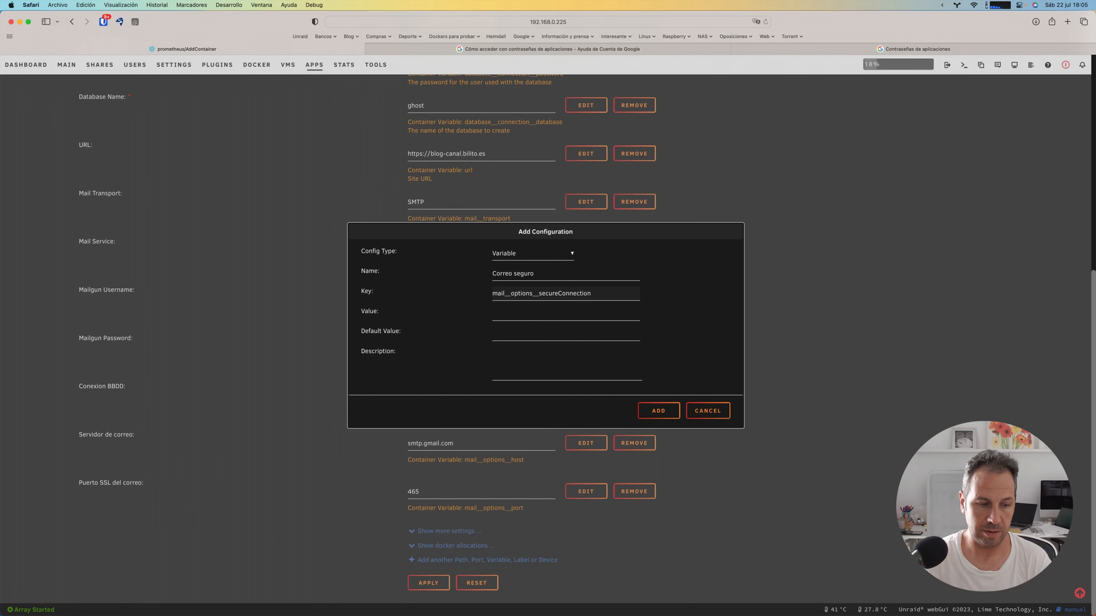
pyautogui.click(519, 312)
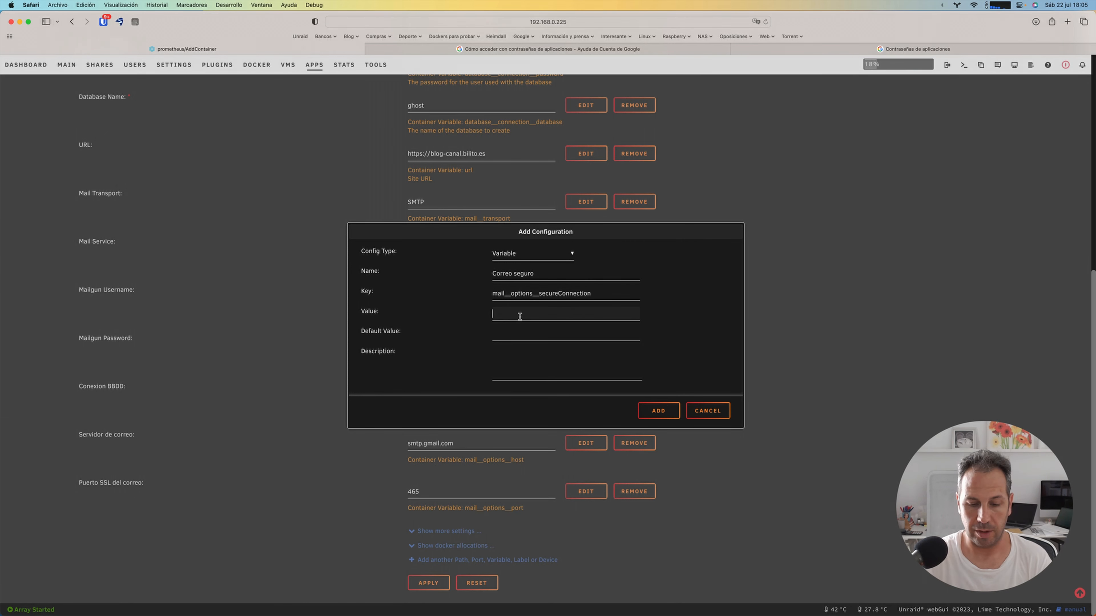
pyautogui.write('true')
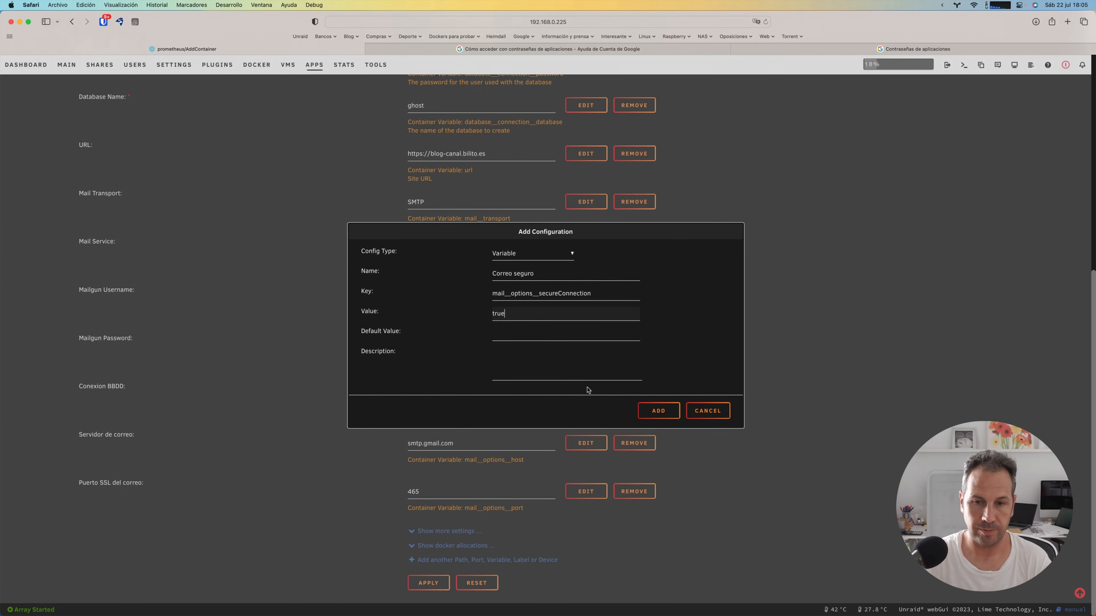
pyautogui.click(668, 416)
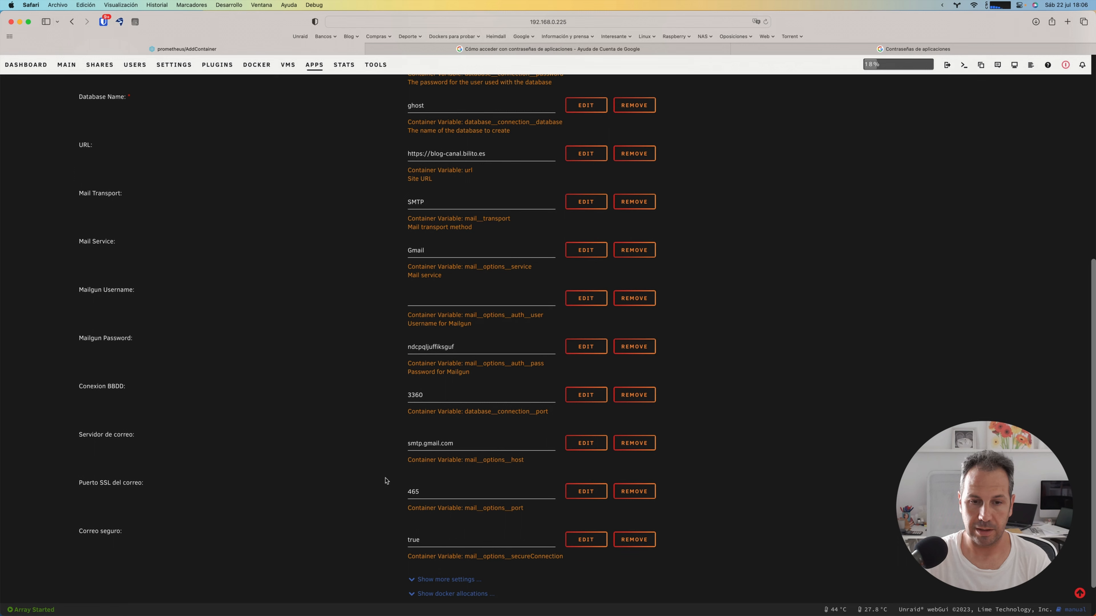
# Step: Reveal the additional container settings and set the Appdata Location to /mnt/user/appdata/ghost-video
pyautogui.scroll(-2, 386, 480)
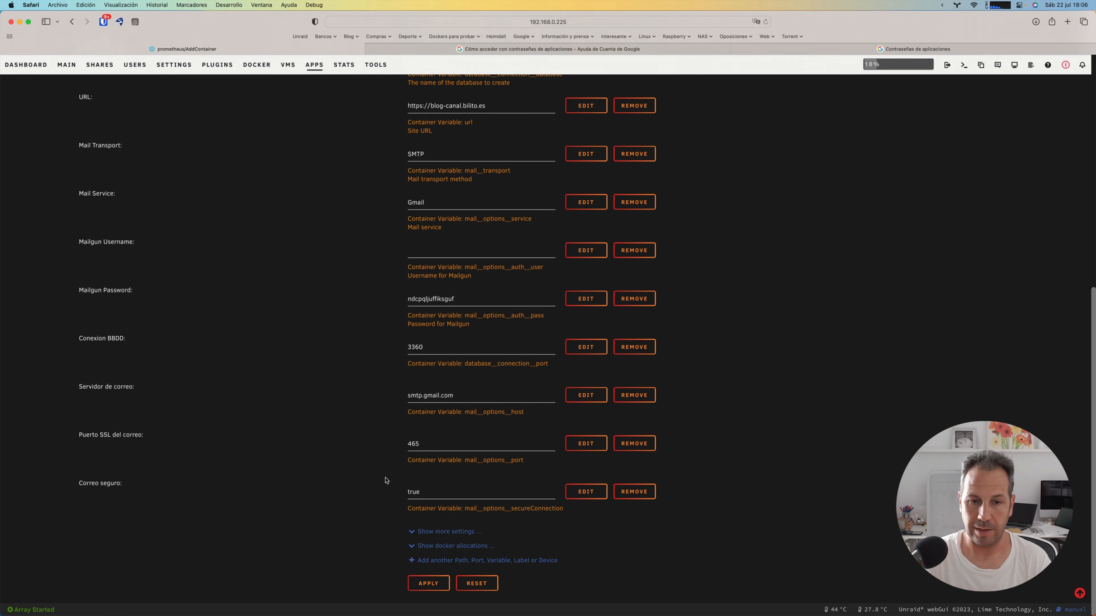
pyautogui.click(445, 532)
pyautogui.scroll(-2, 445, 532)
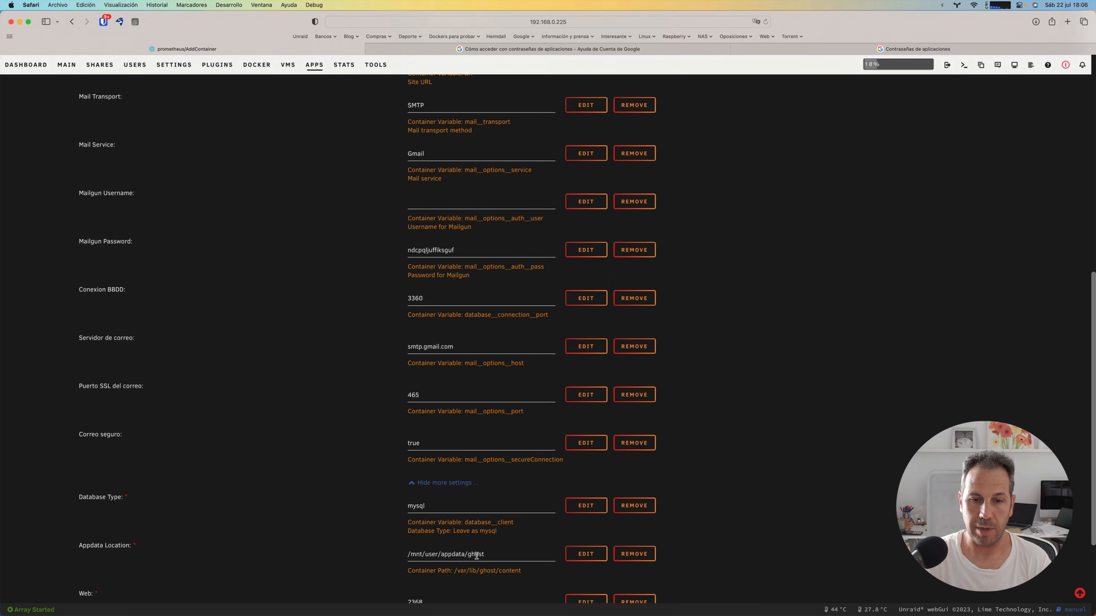
pyautogui.click(490, 554)
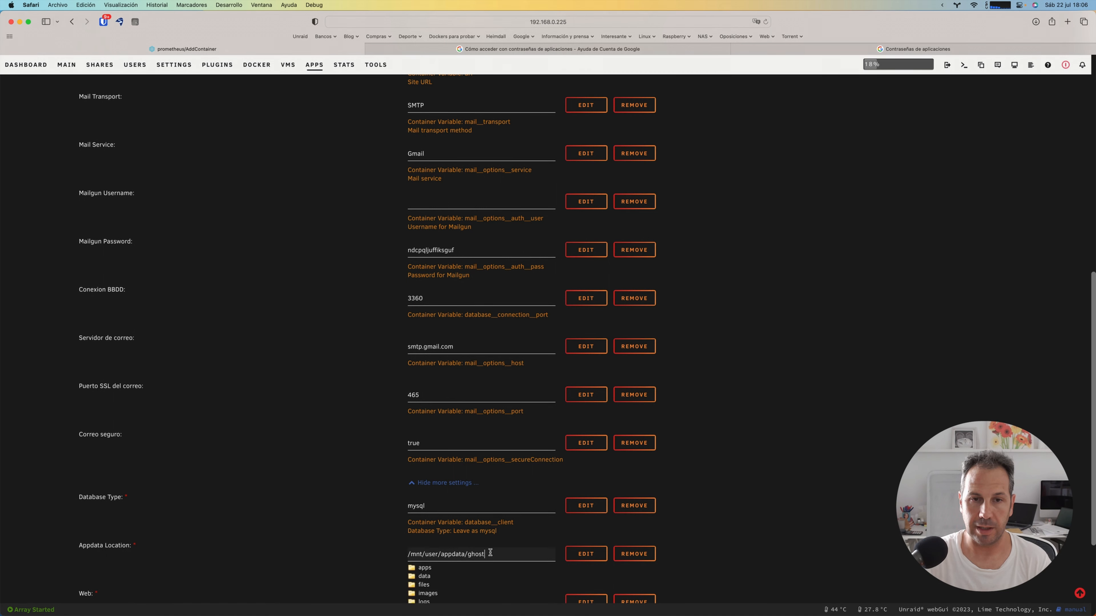
pyautogui.scroll(10, 490, 553)
pyautogui.scroll(-13, 490, 554)
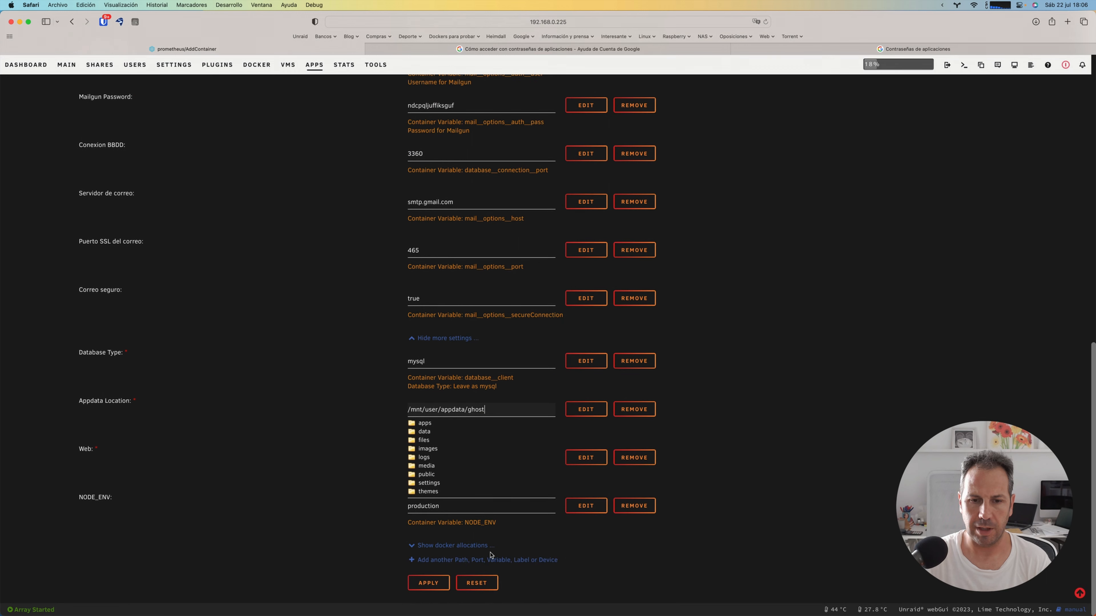
pyautogui.write('-vid')
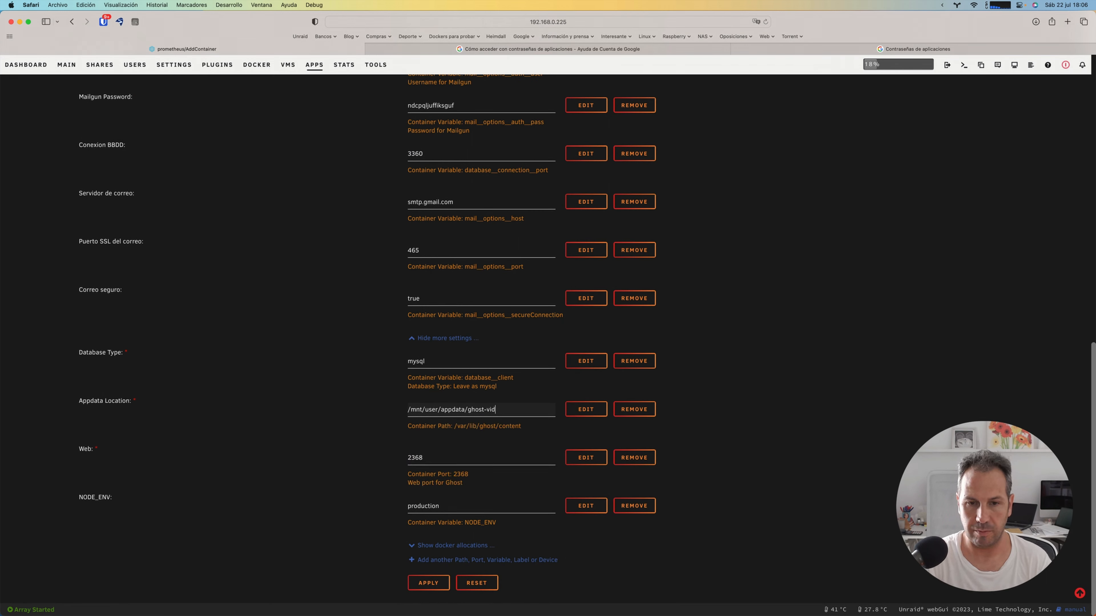
pyautogui.write('eo')
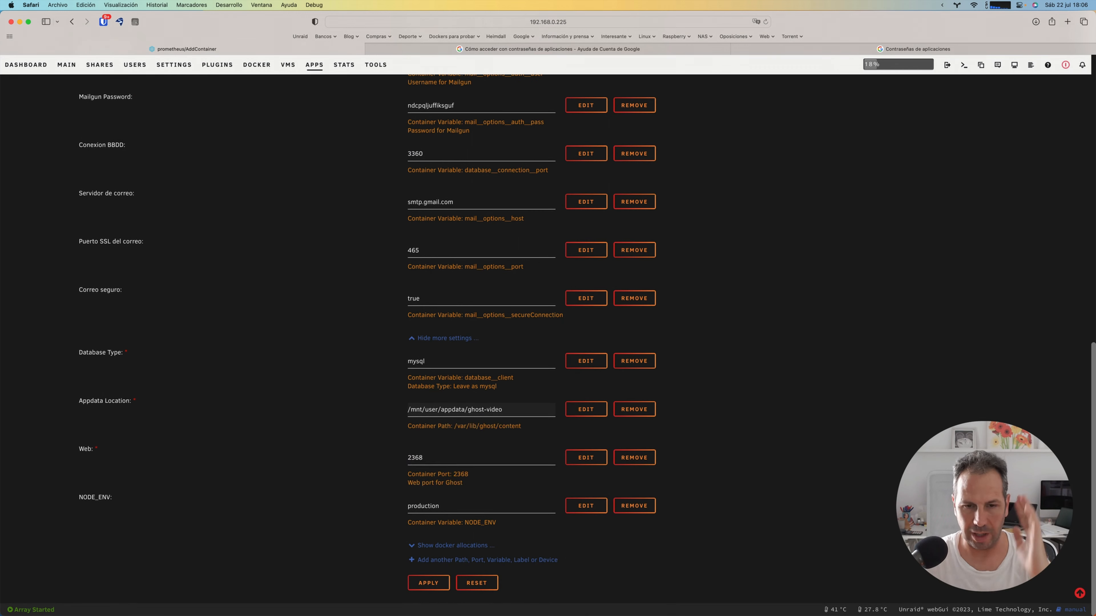
# Step: Set the Web port to 9985, apply the configuration to create the container, and close the command report
pyautogui.doubleClick(414, 458)
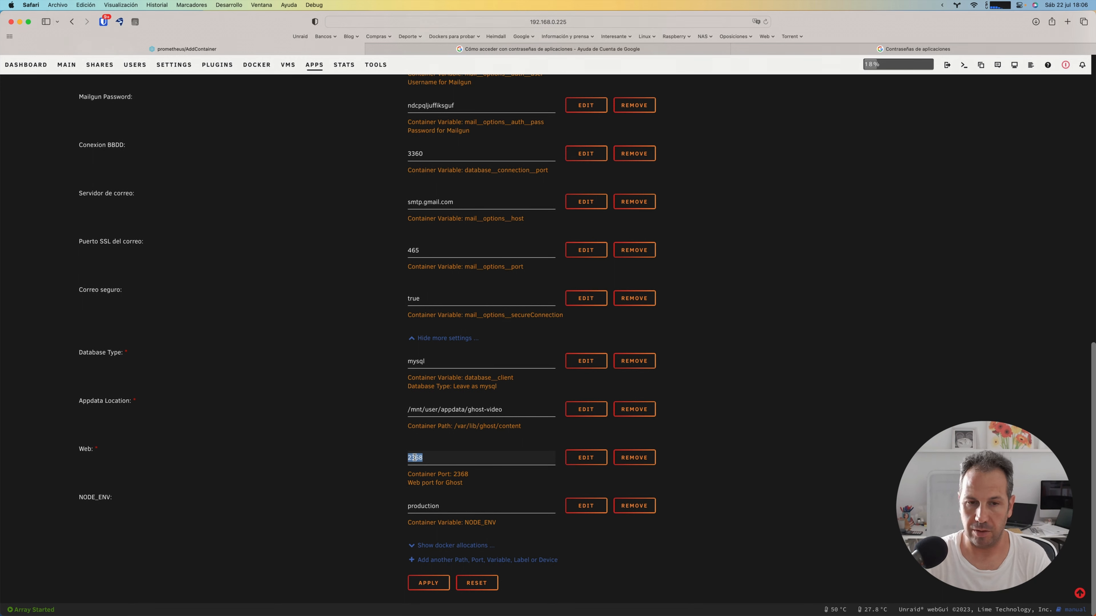
pyautogui.write('9985')
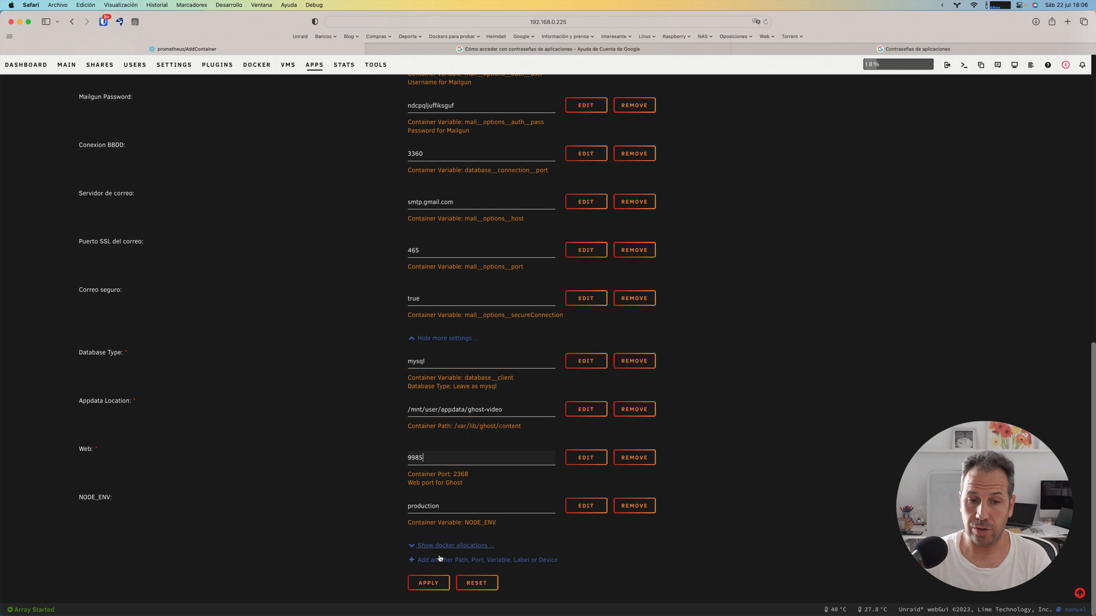
pyautogui.click(428, 583)
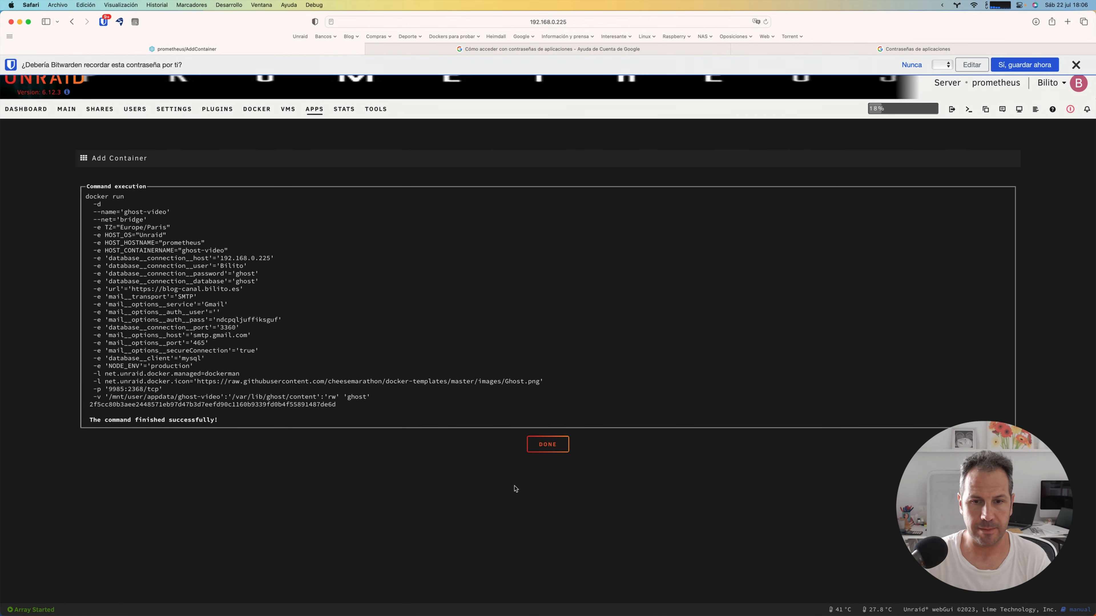
pyautogui.click(544, 446)
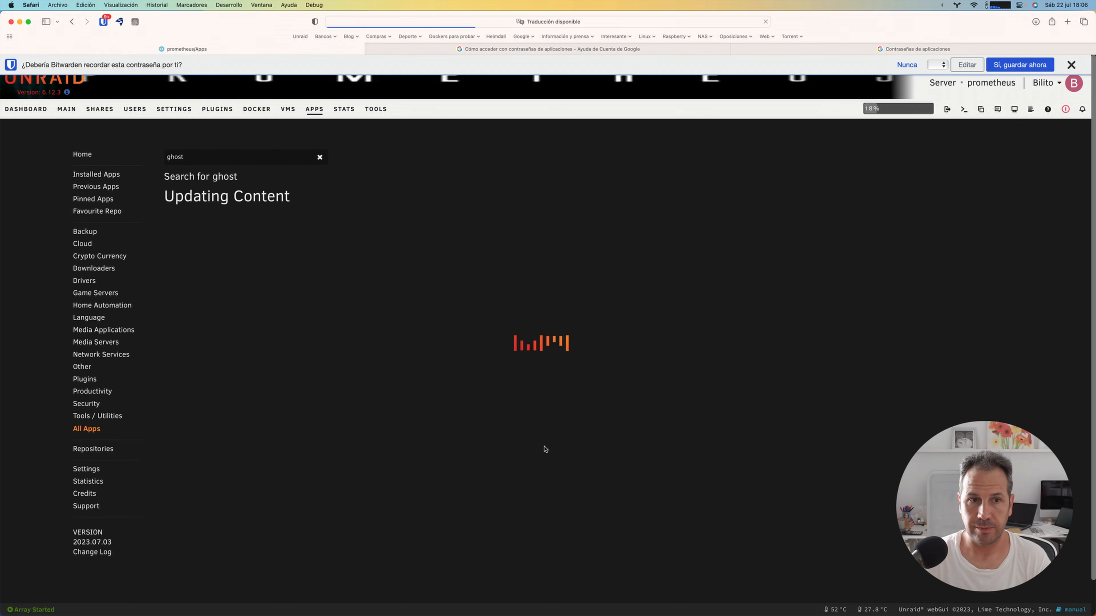
# Step: Look through the Docker container list for the ghost-video container and its MySQL database container
pyautogui.click(251, 113)
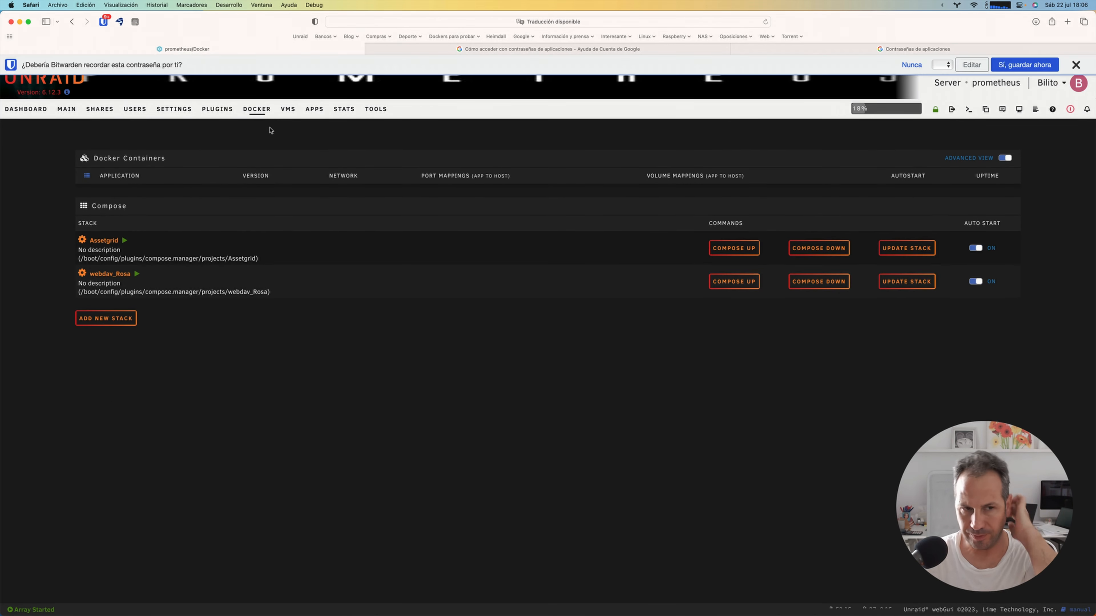
pyautogui.scroll(-10, 139, 216)
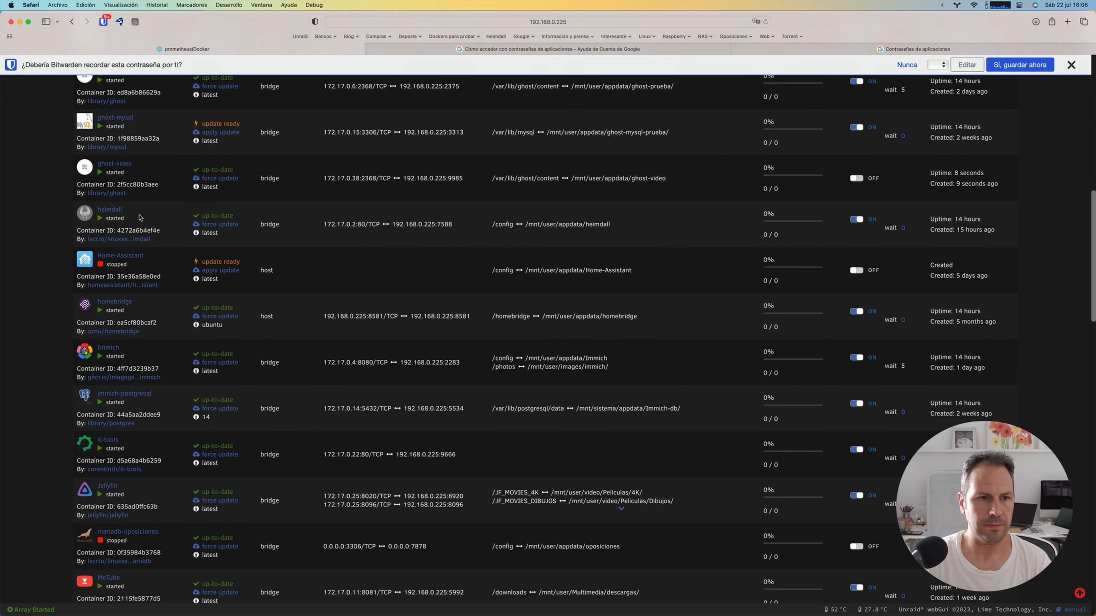
pyautogui.scroll(8, 140, 216)
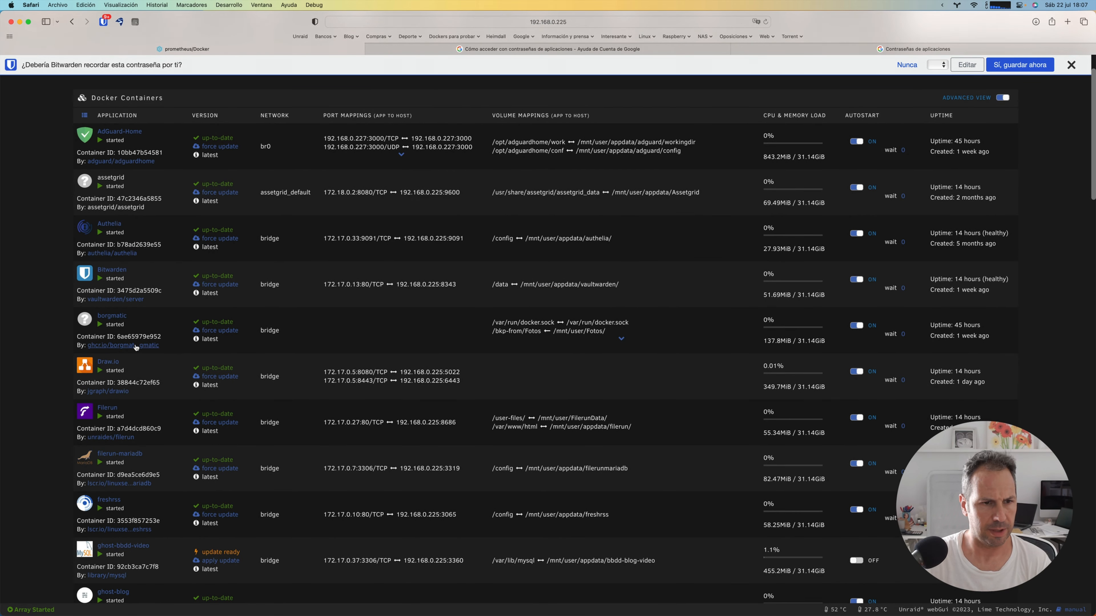
pyautogui.scroll(-5, 137, 344)
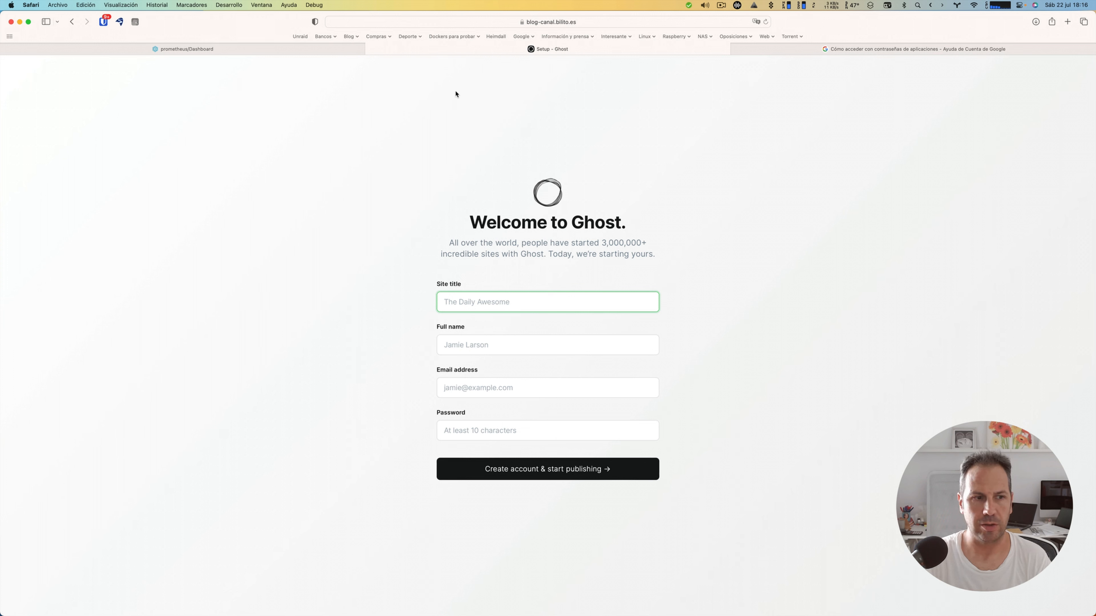
# Step: Check the full web address of the Ghost setup page
pyautogui.click(601, 22)
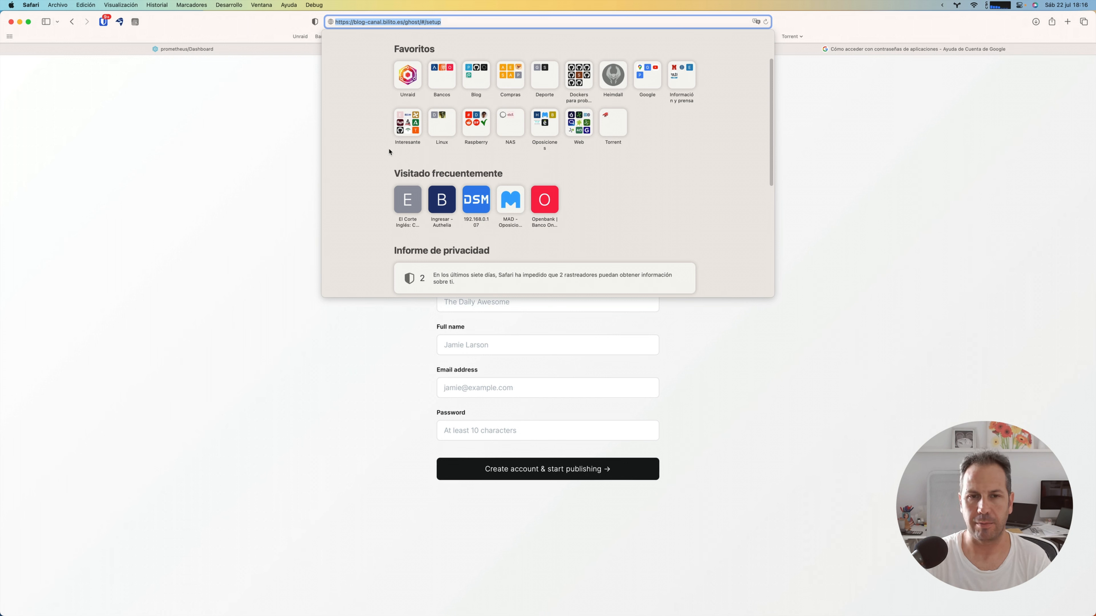
pyautogui.click(367, 374)
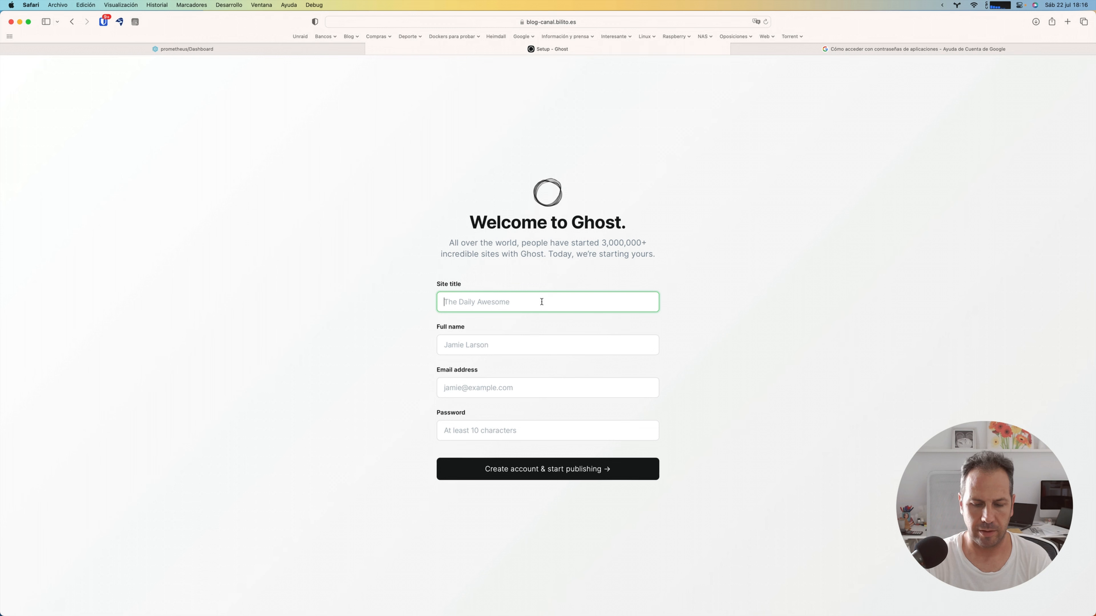
# Step: Fill in the Ghost setup form with the site title blog demostracion, the owner's full name and the account password
pyautogui.write('blog demos')
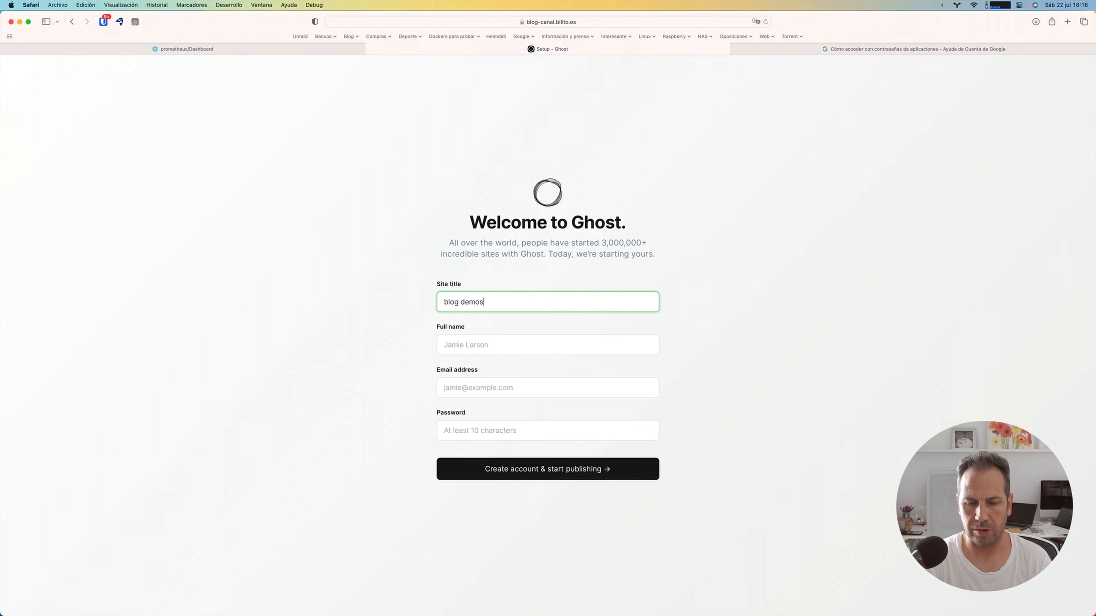
pyautogui.write('tracion')
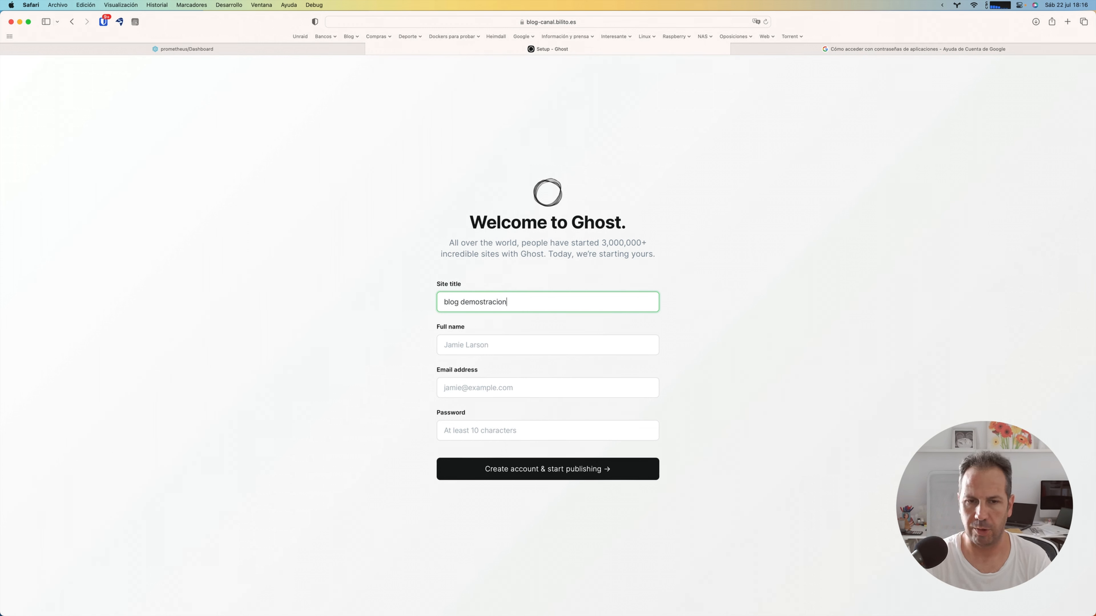
pyautogui.press('Tab')
pyautogui.write('Davi')
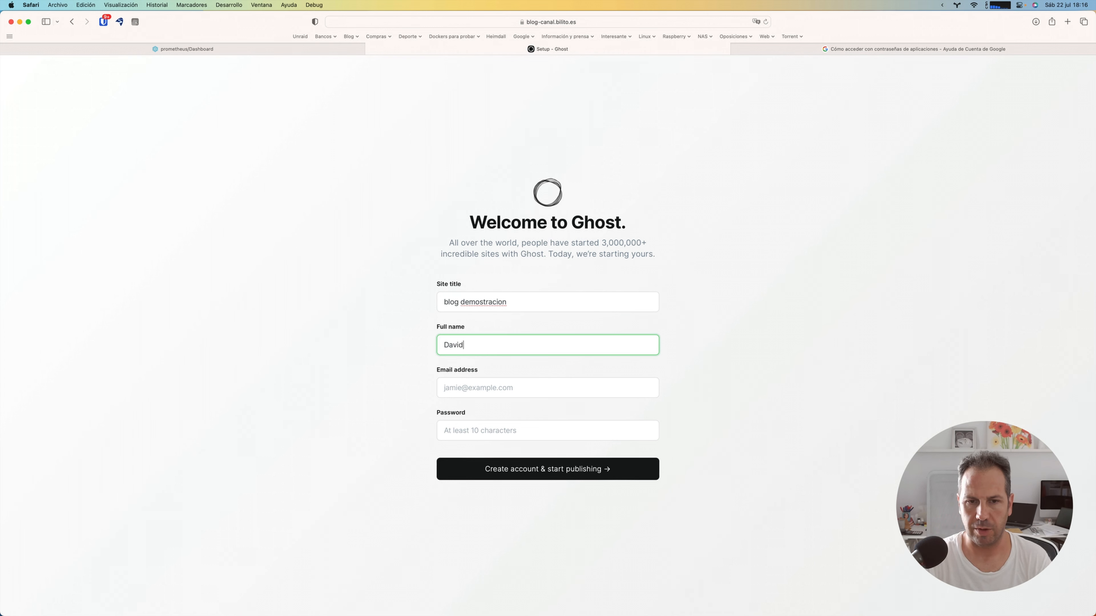
pyautogui.press('Tab')
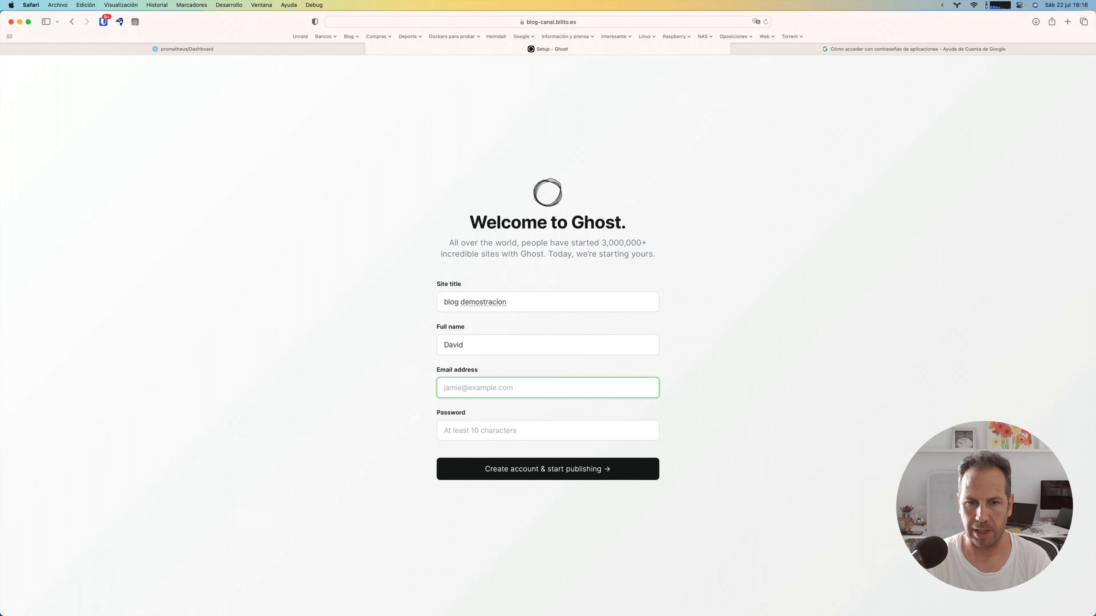
pyautogui.press('Tab')
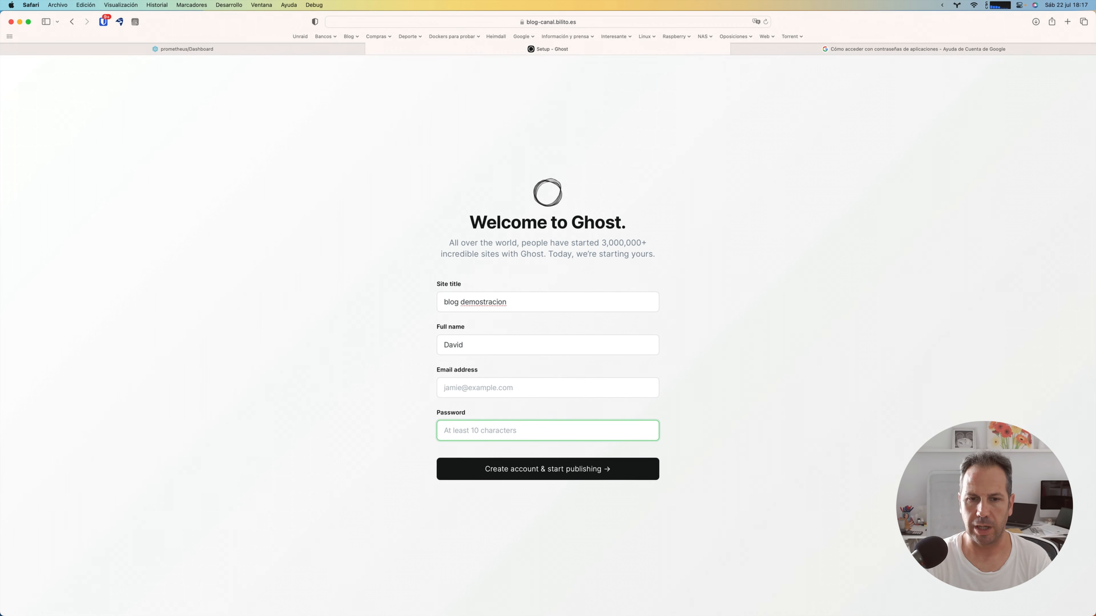
pyautogui.write('**********')
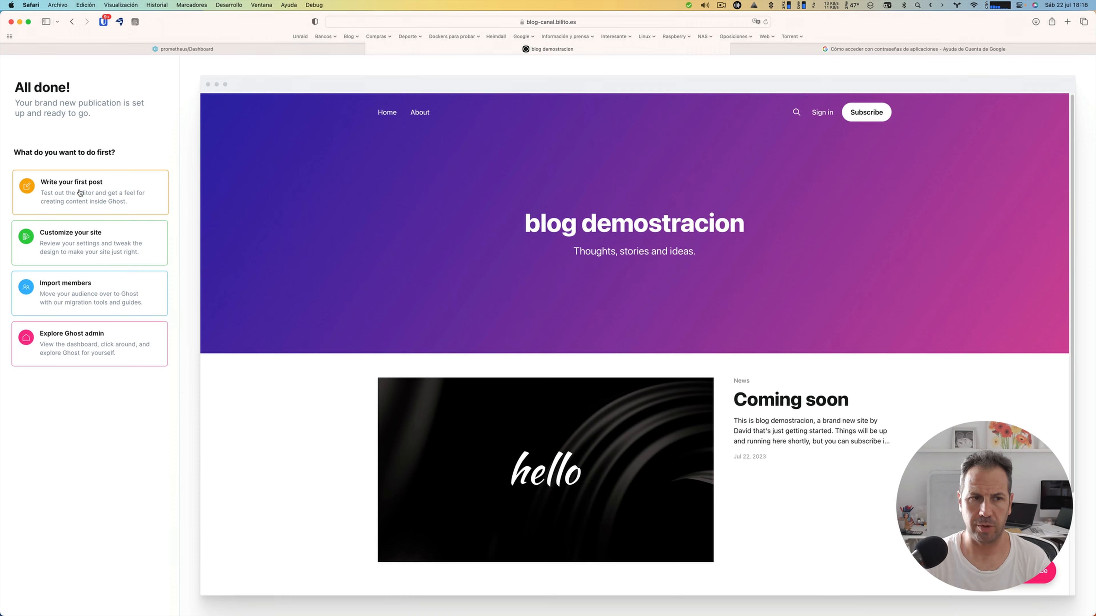
# Step: Start writing the first post and upload the desktop screenshot ending in 21.29.23 as its feature image
pyautogui.click(80, 193)
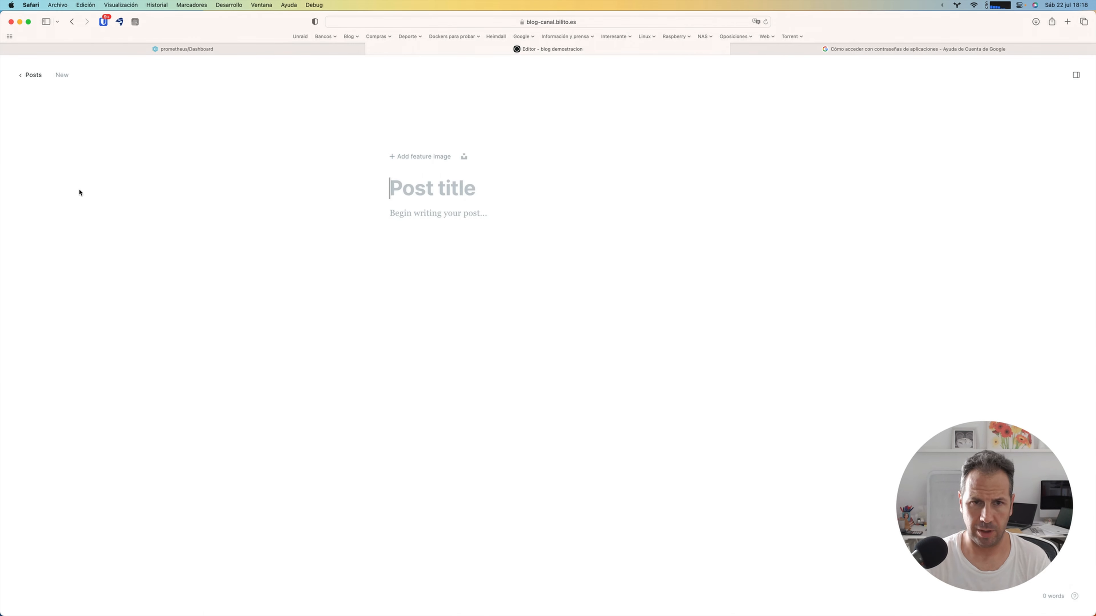
pyautogui.click(414, 158)
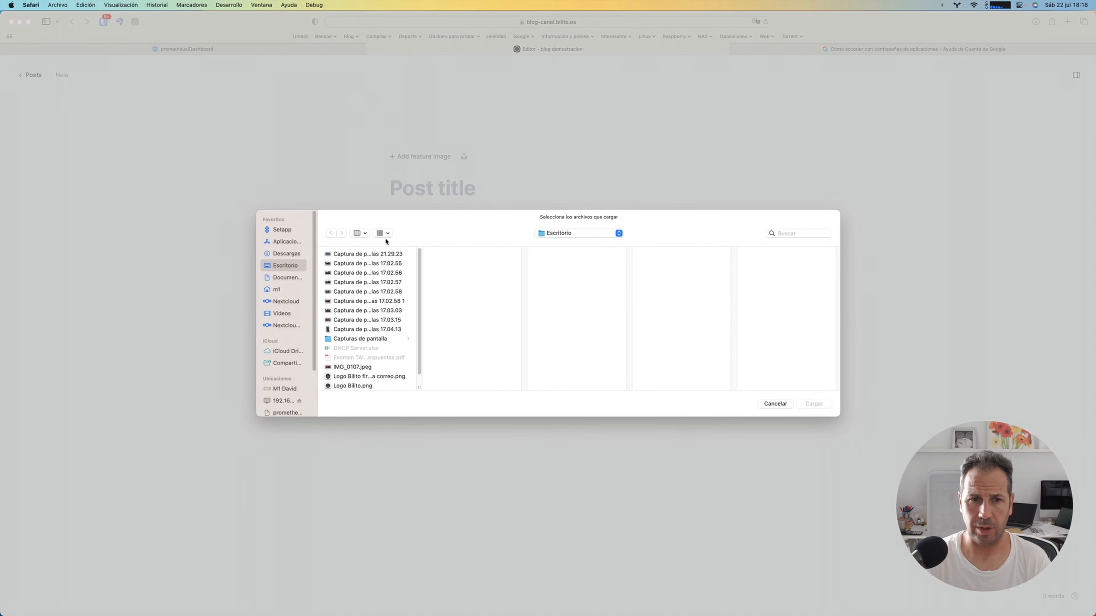
pyautogui.click(374, 254)
pyautogui.click(813, 404)
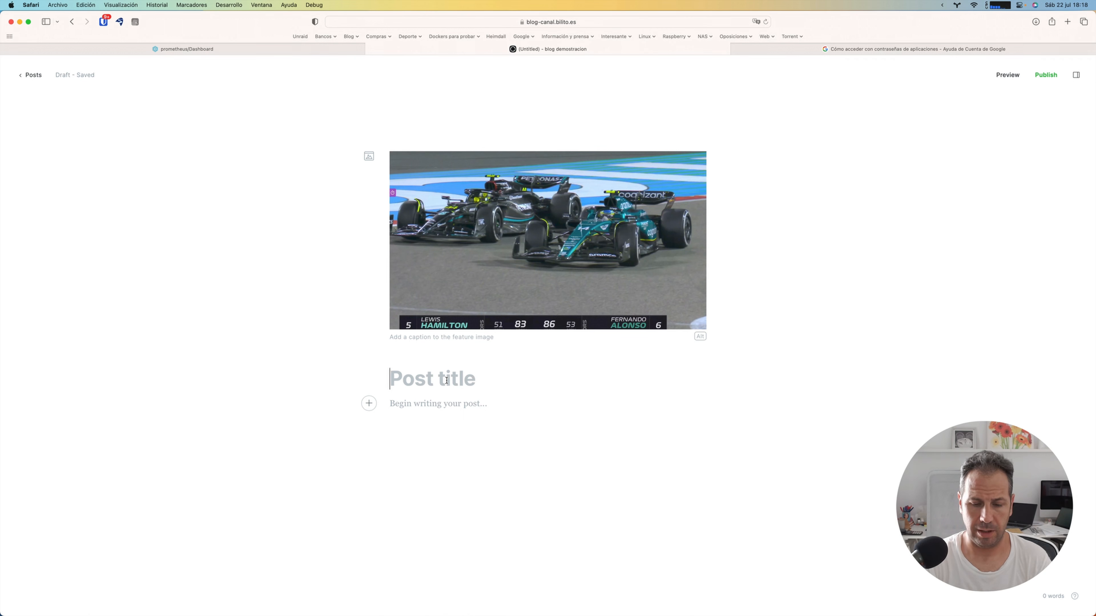
# Step: Title the post Prueba del primer post
pyautogui.write('Prueba de')
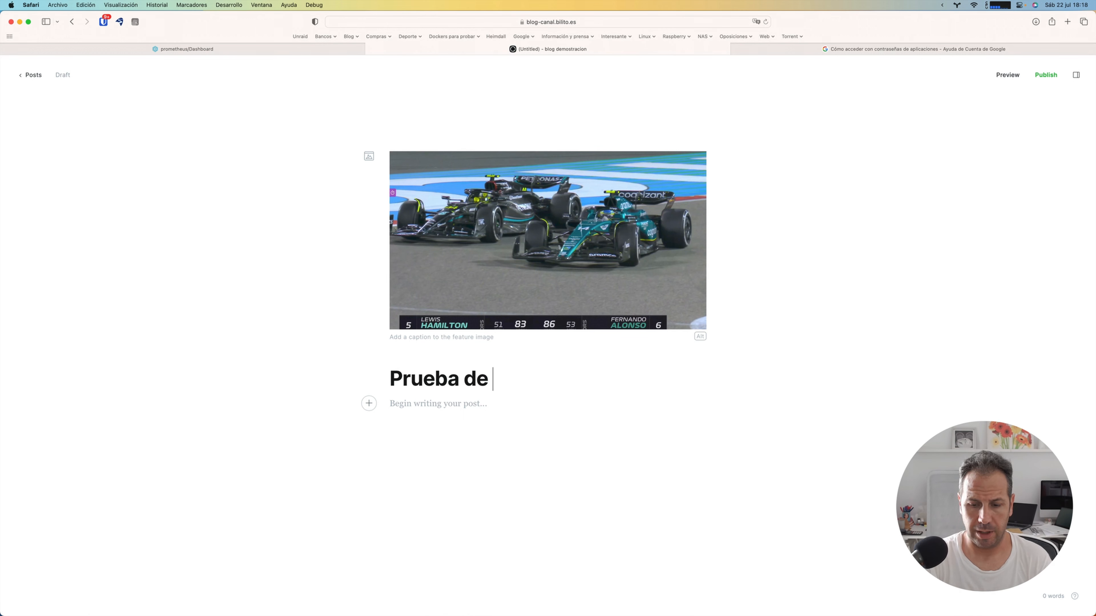
pyautogui.write('l primer post')
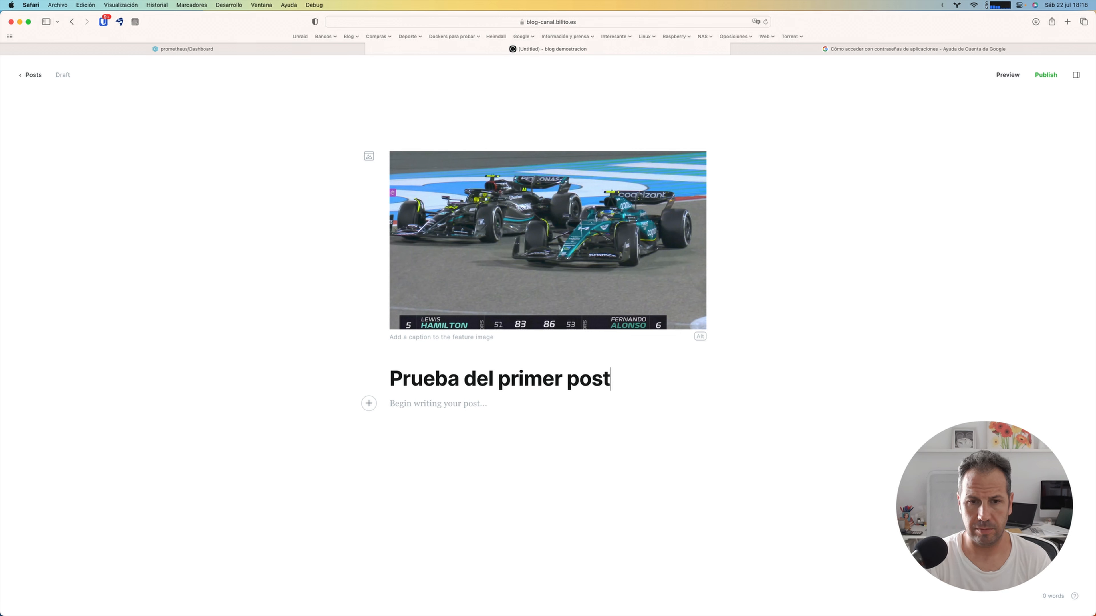
pyautogui.press('Return')
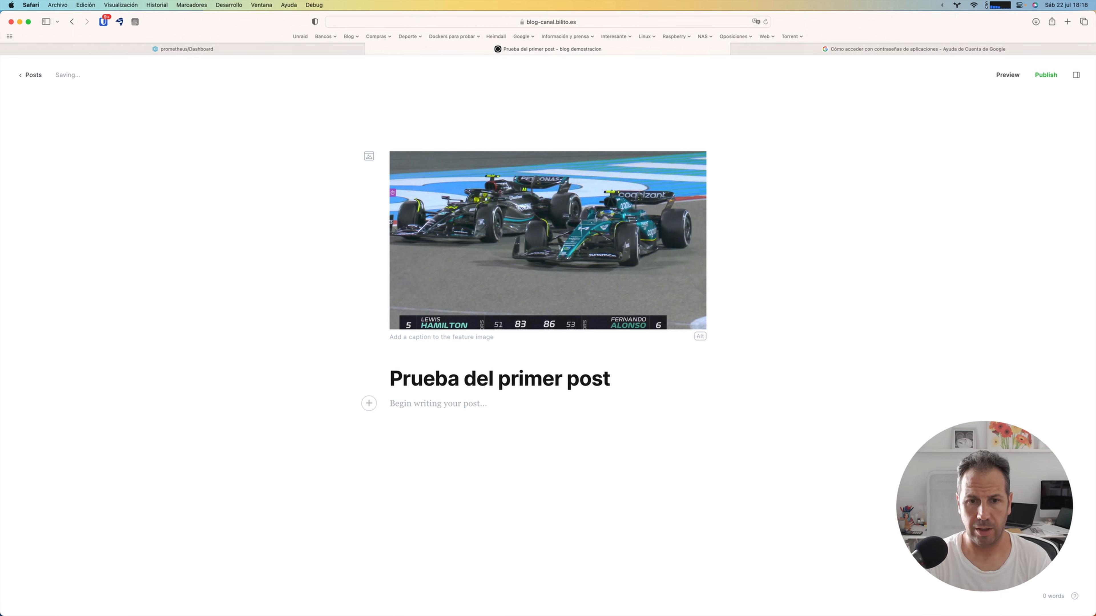
# Step: Write the body text "esto es una prueba del primer post" and start a new paragraph below it
pyautogui.write('esto')
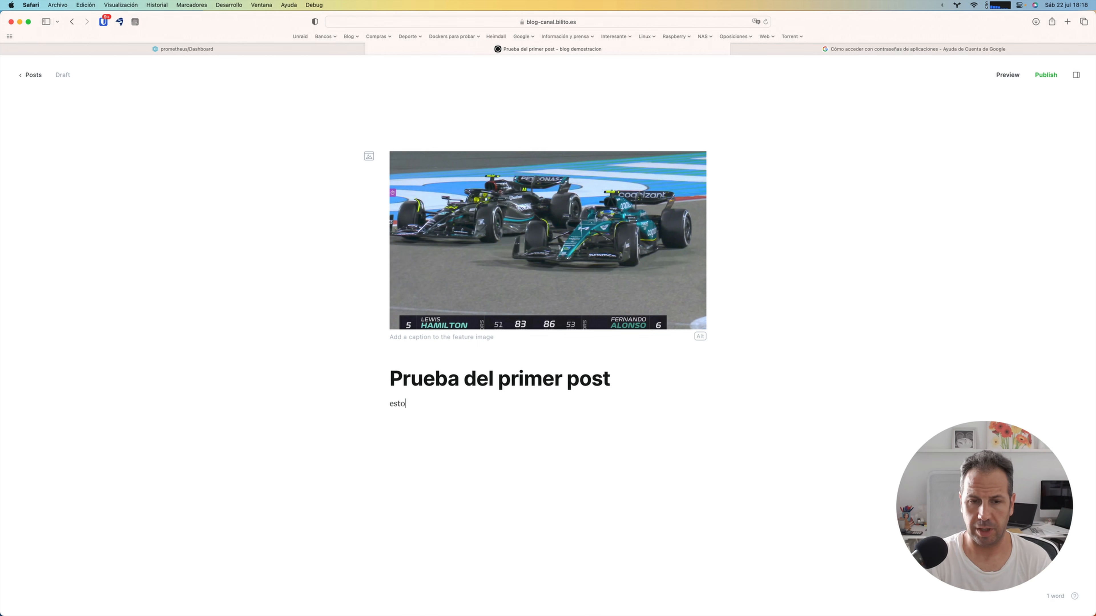
pyautogui.write(' es una')
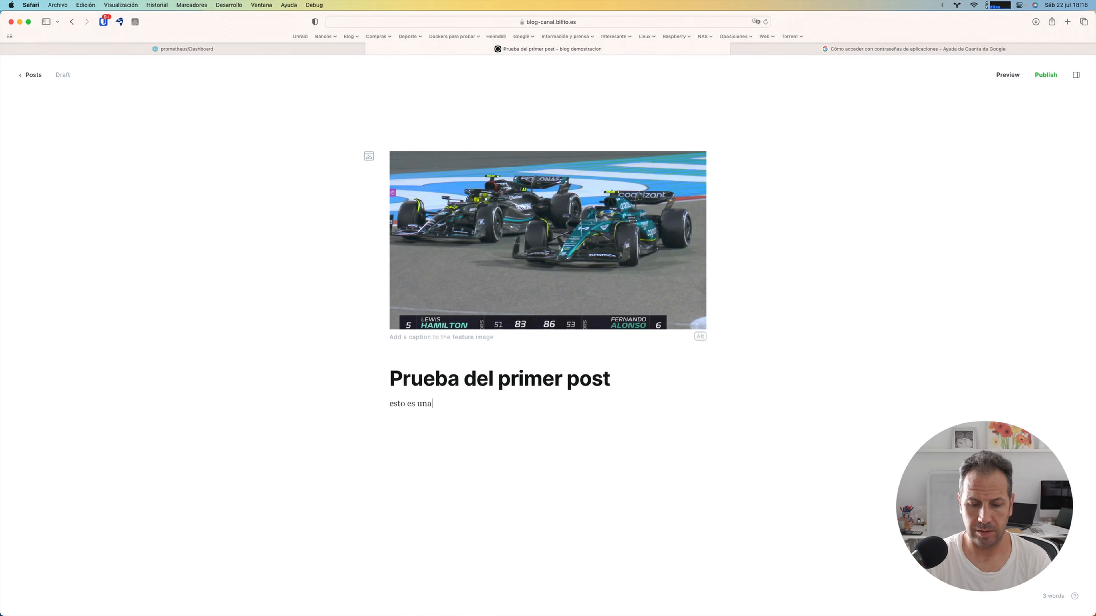
pyautogui.write(' prueba del primer post')
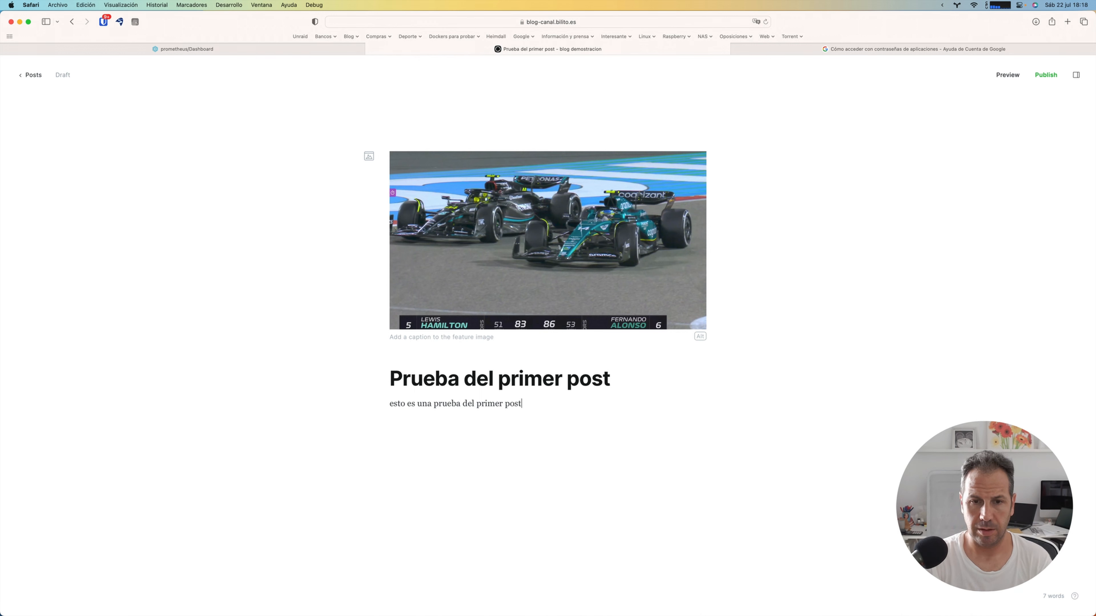
pyautogui.press('Return')
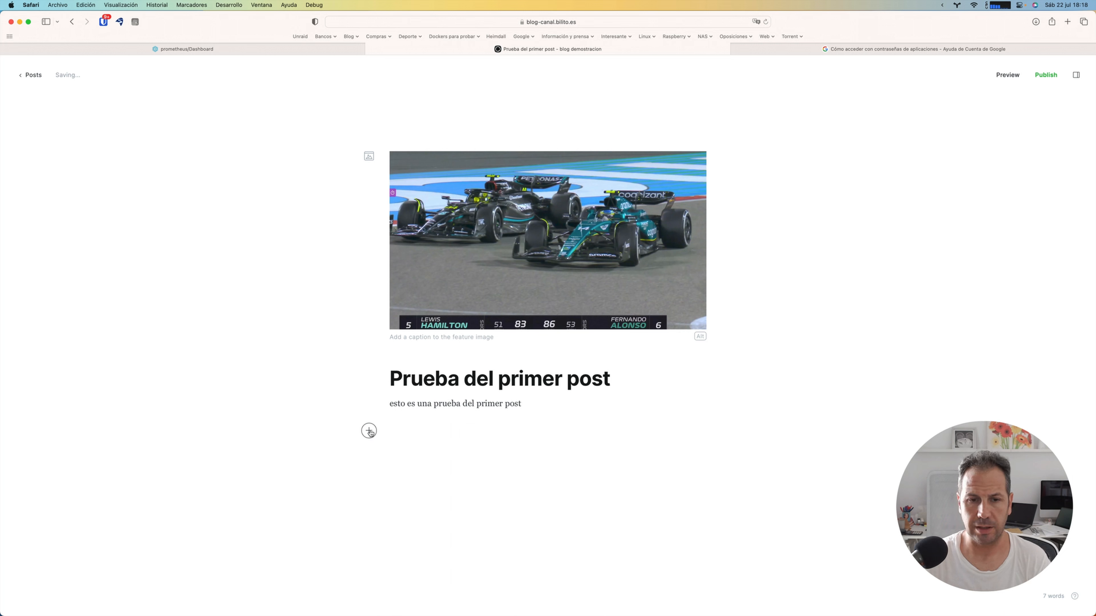
# Step: Look through the content cards and embeds that can be inserted in the post, from Image to Other
pyautogui.click(369, 431)
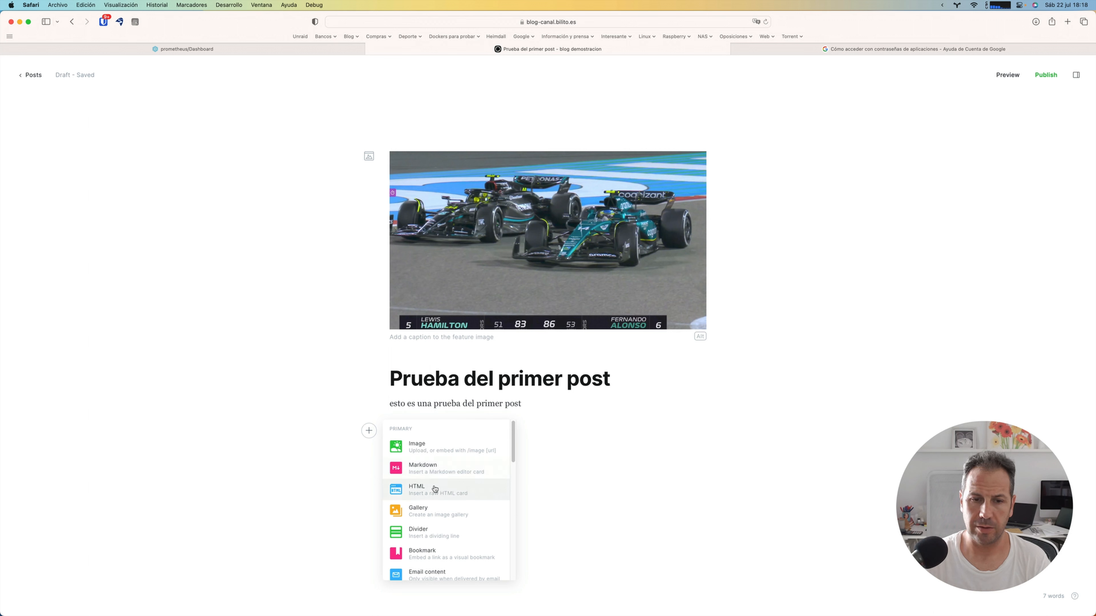
pyautogui.scroll(-3, 427, 496)
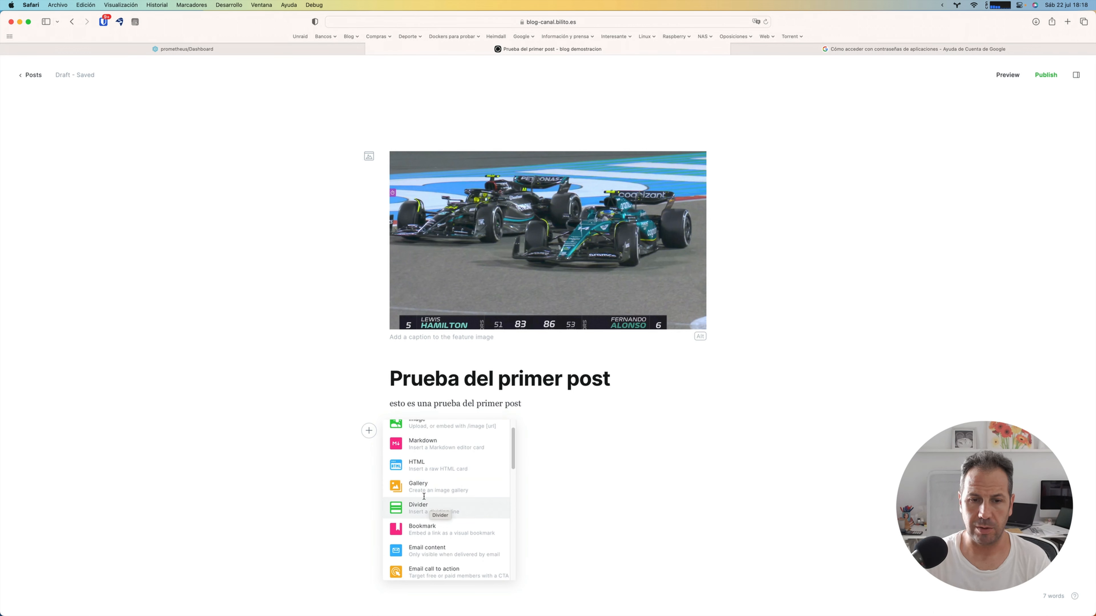
pyautogui.scroll(-1, 427, 514)
pyautogui.scroll(-8, 426, 513)
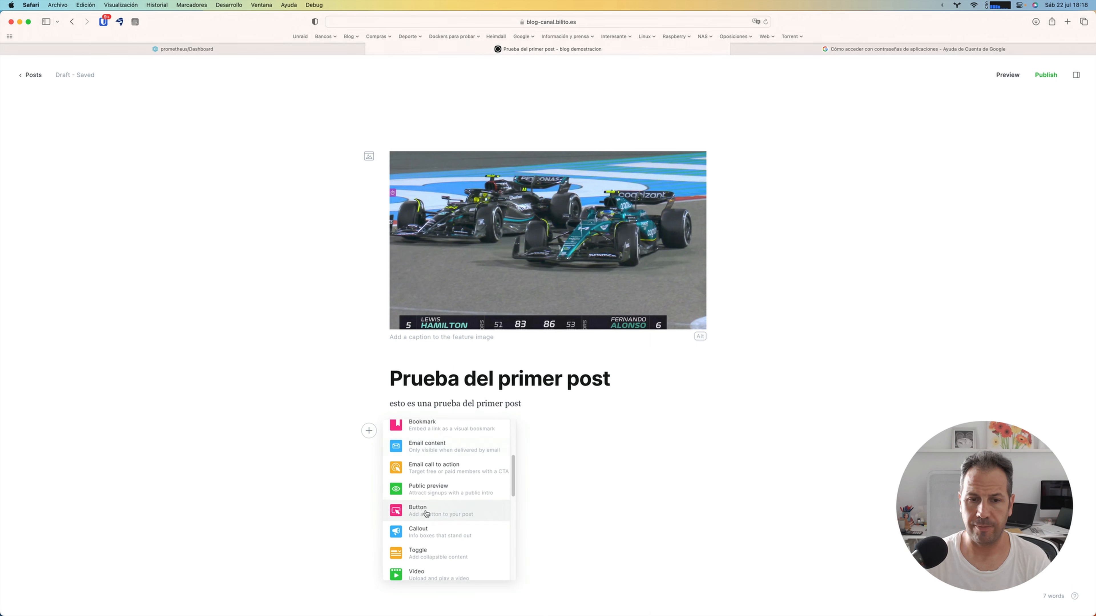
pyautogui.scroll(-6, 426, 514)
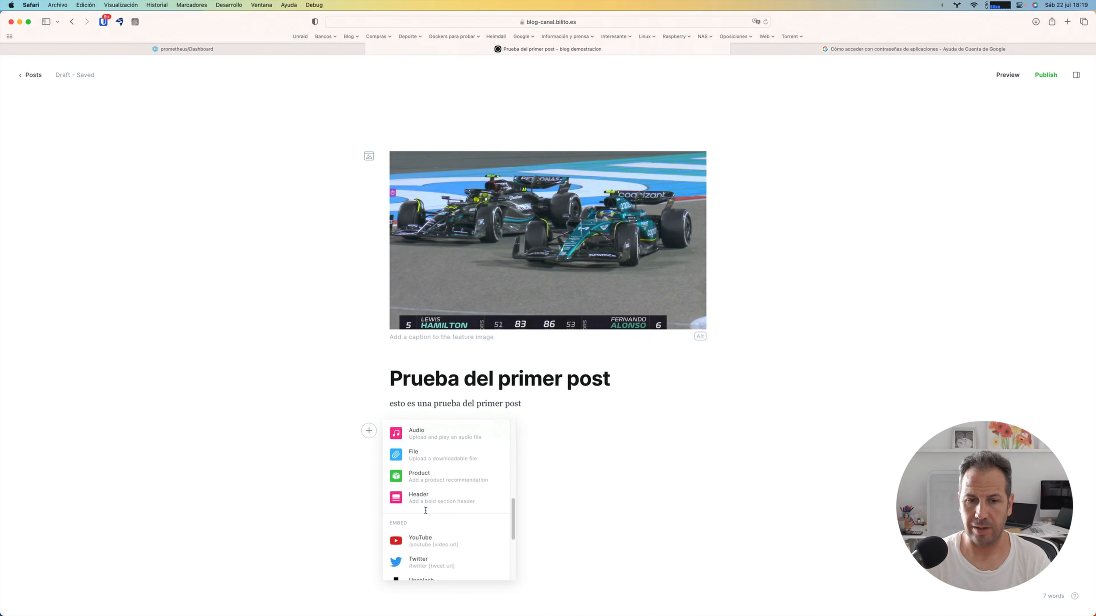
pyautogui.scroll(2, 426, 511)
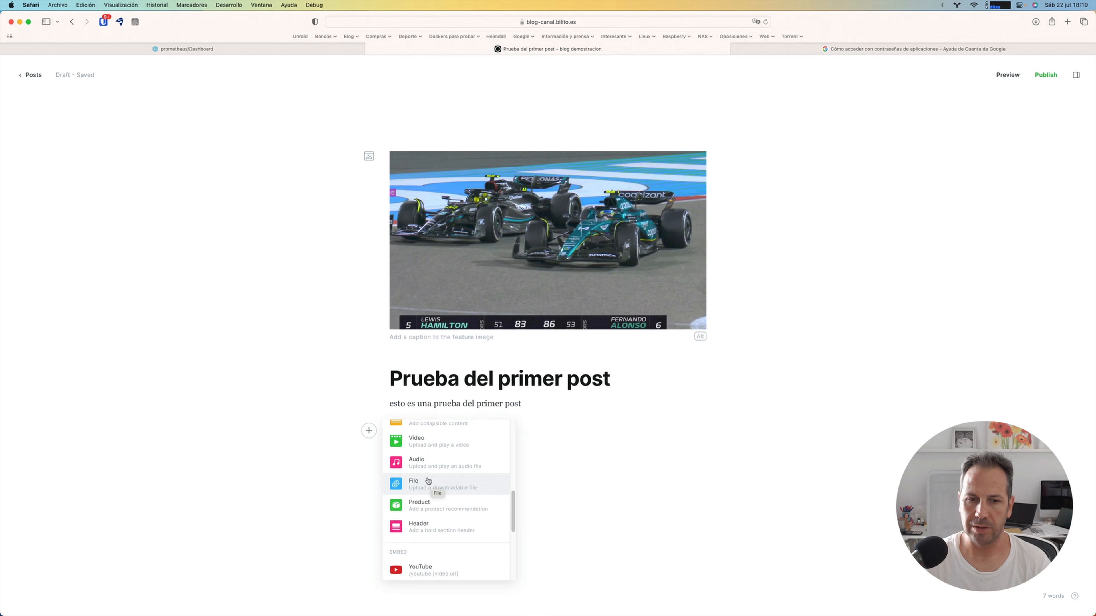
pyautogui.scroll(-3, 428, 509)
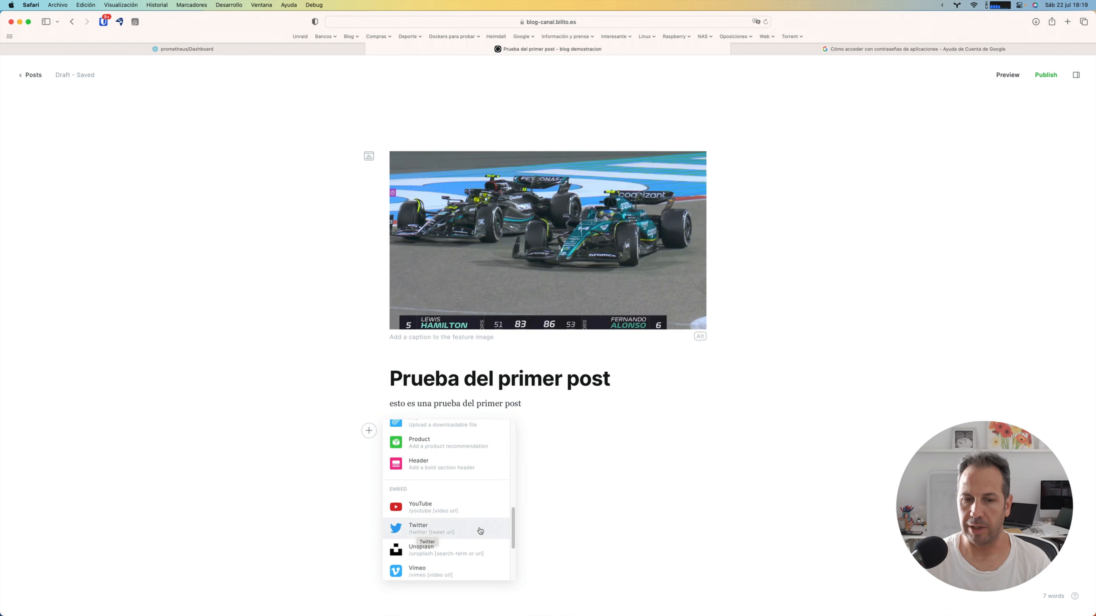
pyautogui.scroll(-1, 480, 531)
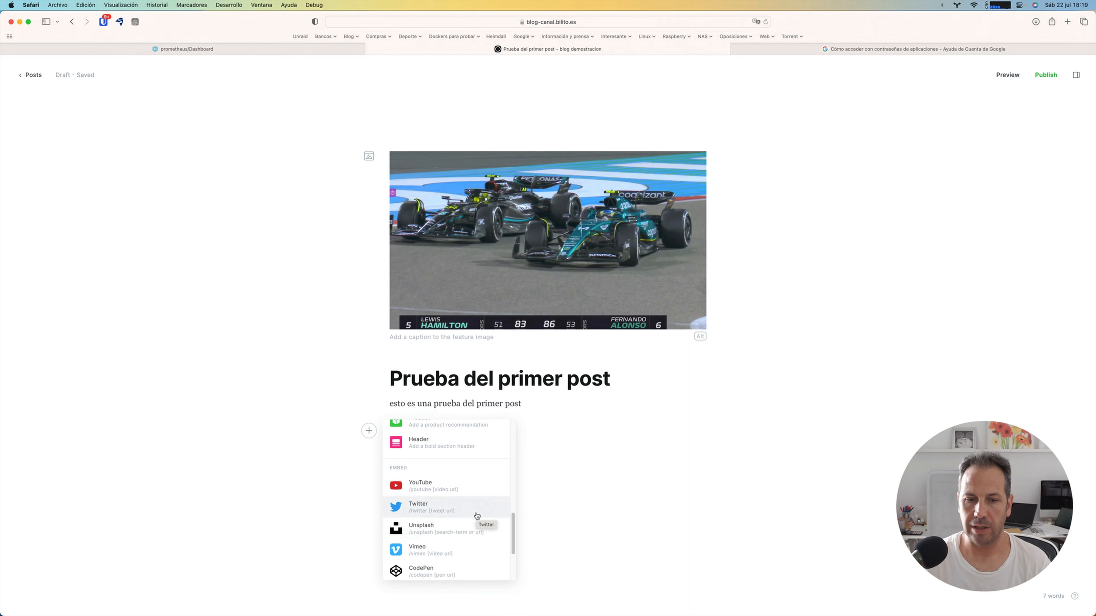
pyautogui.scroll(-1, 477, 516)
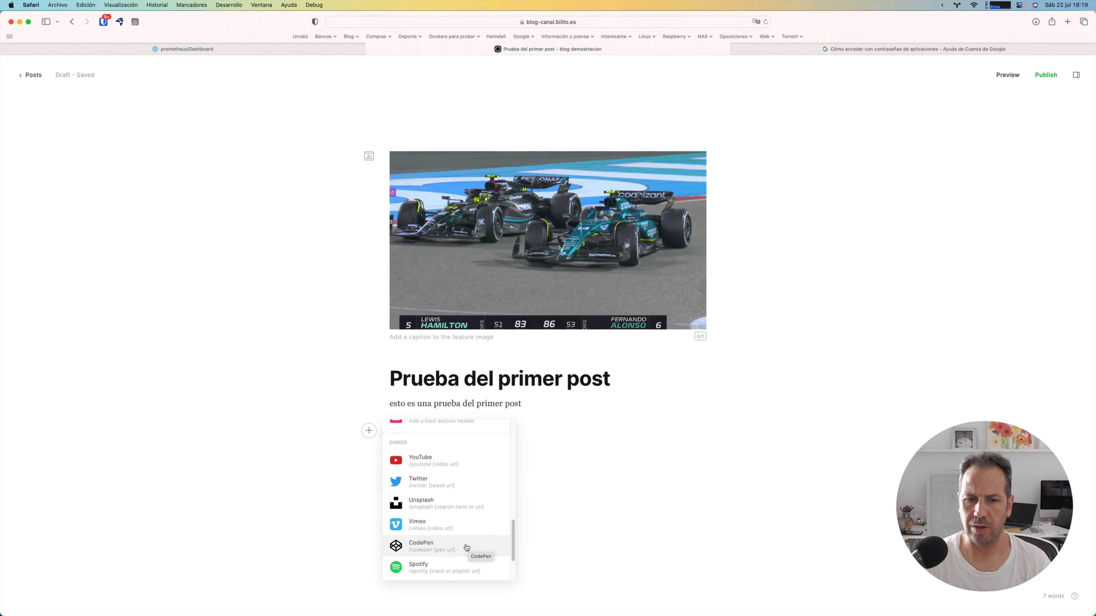
pyautogui.scroll(-3, 466, 547)
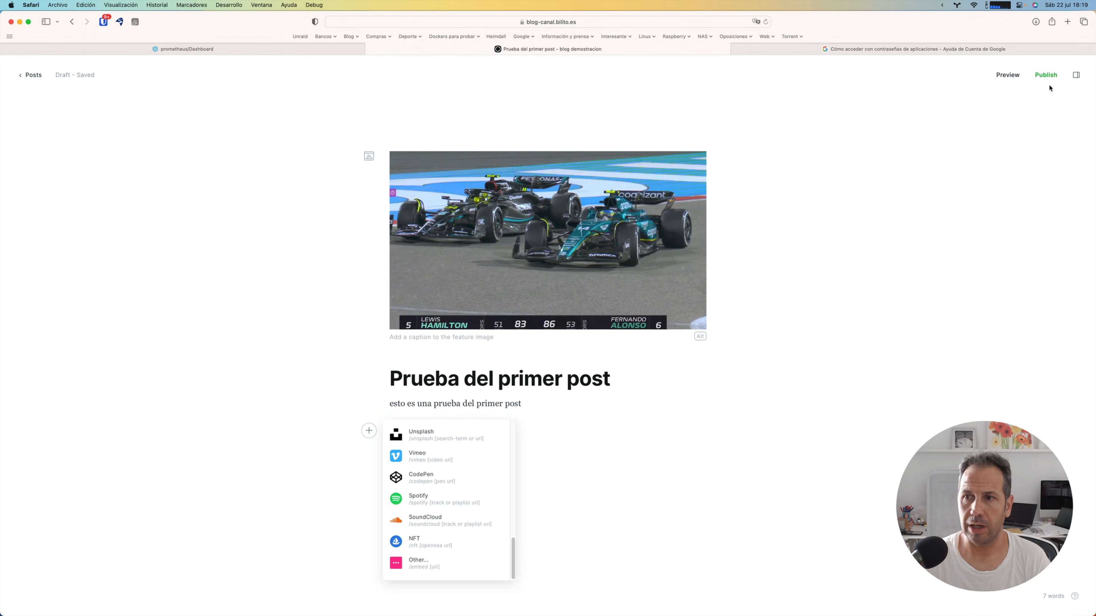
# Step: Publish the post right now after the final review
pyautogui.click(1046, 75)
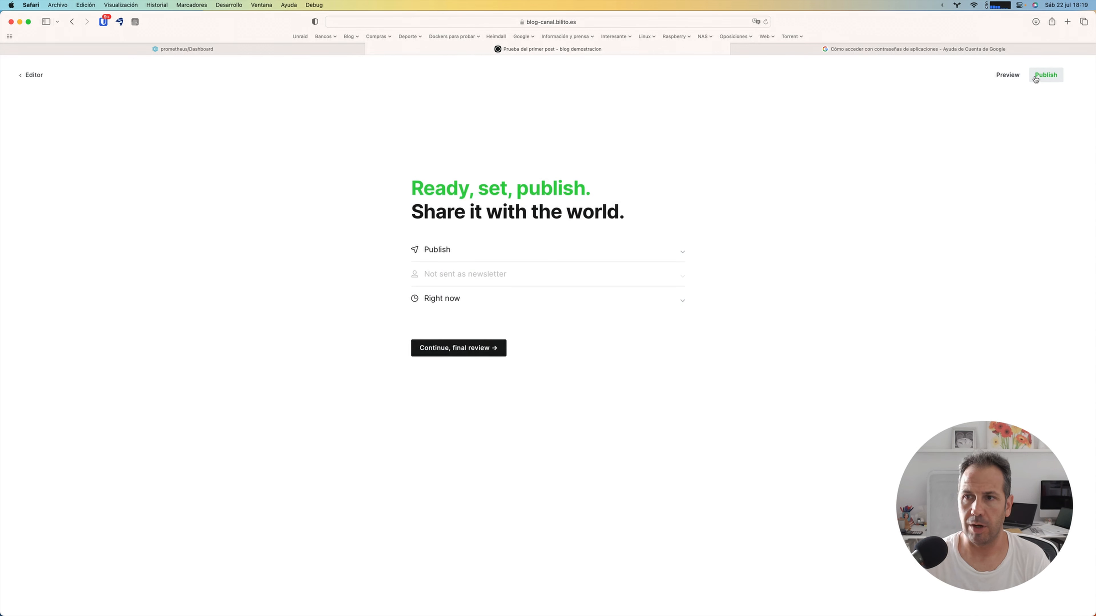
pyautogui.click(468, 355)
pyautogui.click(457, 277)
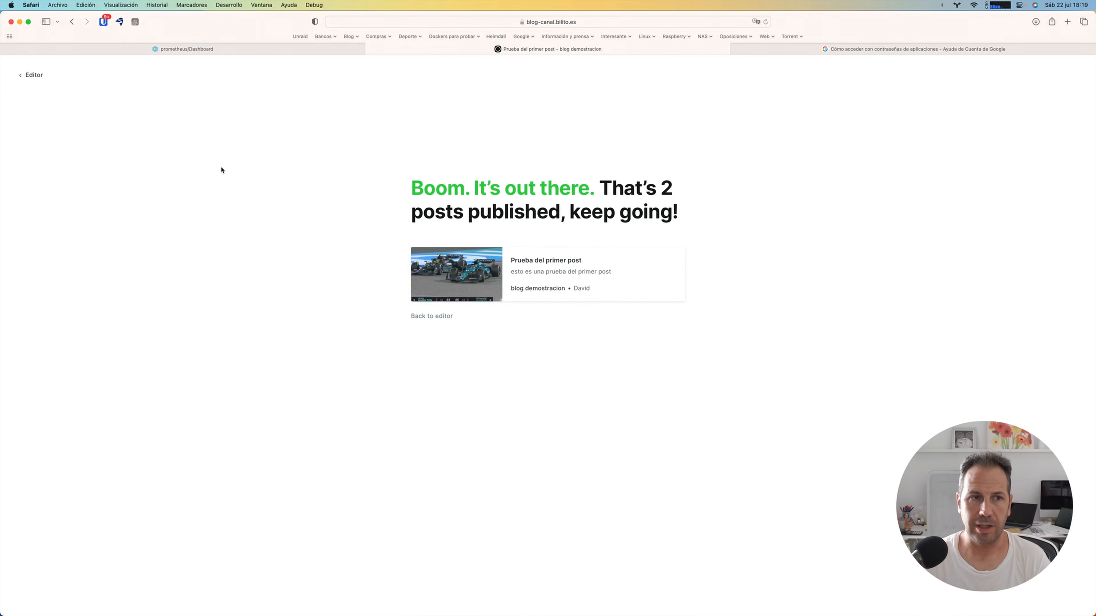
# Step: Return to the posts list, view the public site in its own browser tab and check its web address
pyautogui.click(31, 75)
pyautogui.click(24, 77)
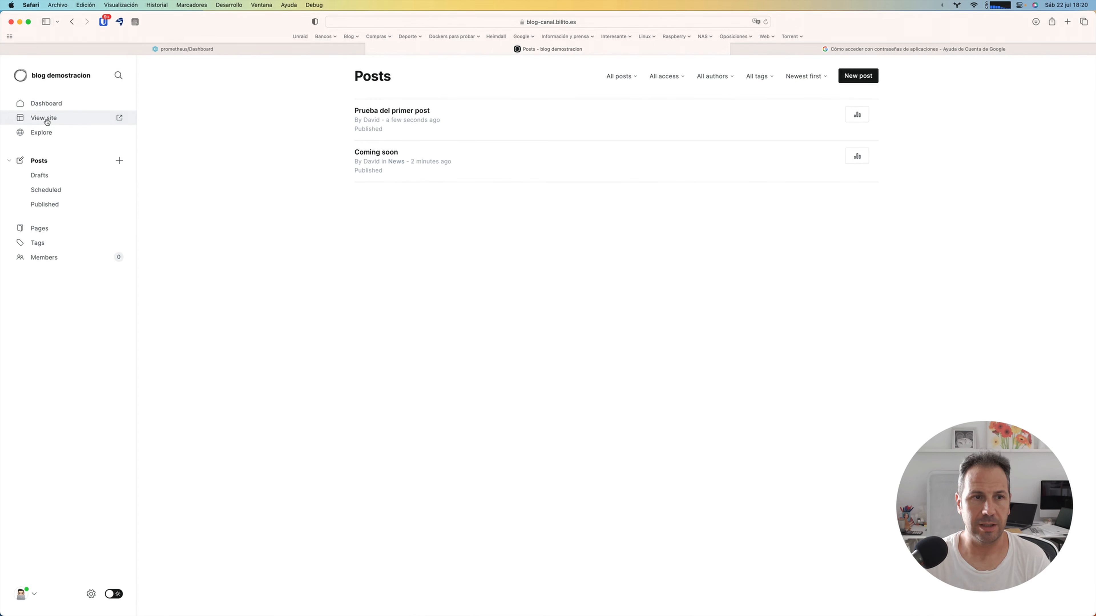
pyautogui.click(119, 118)
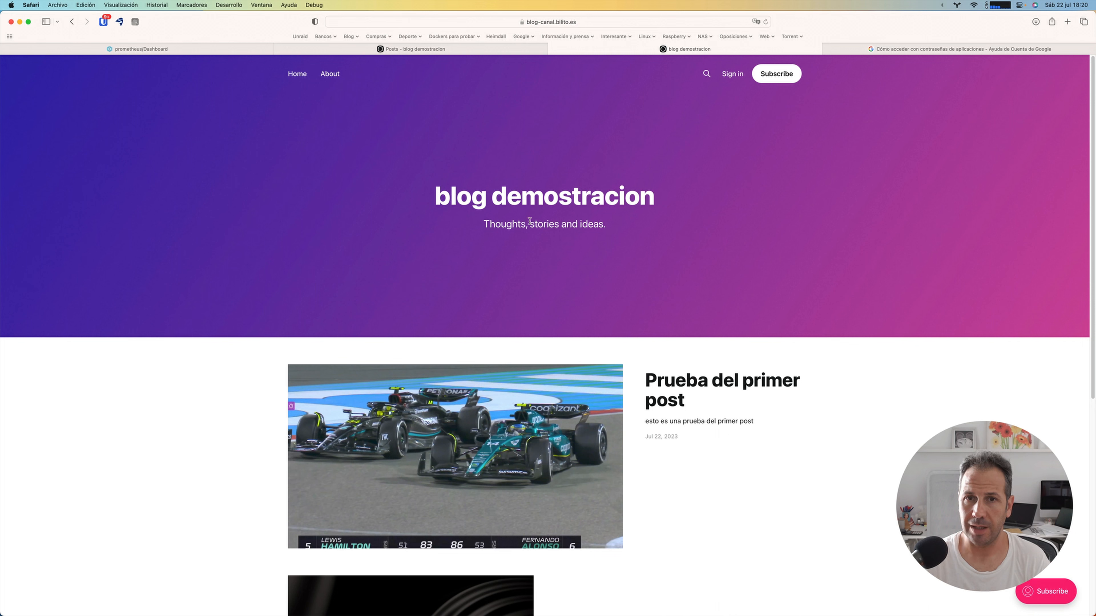
pyautogui.click(592, 22)
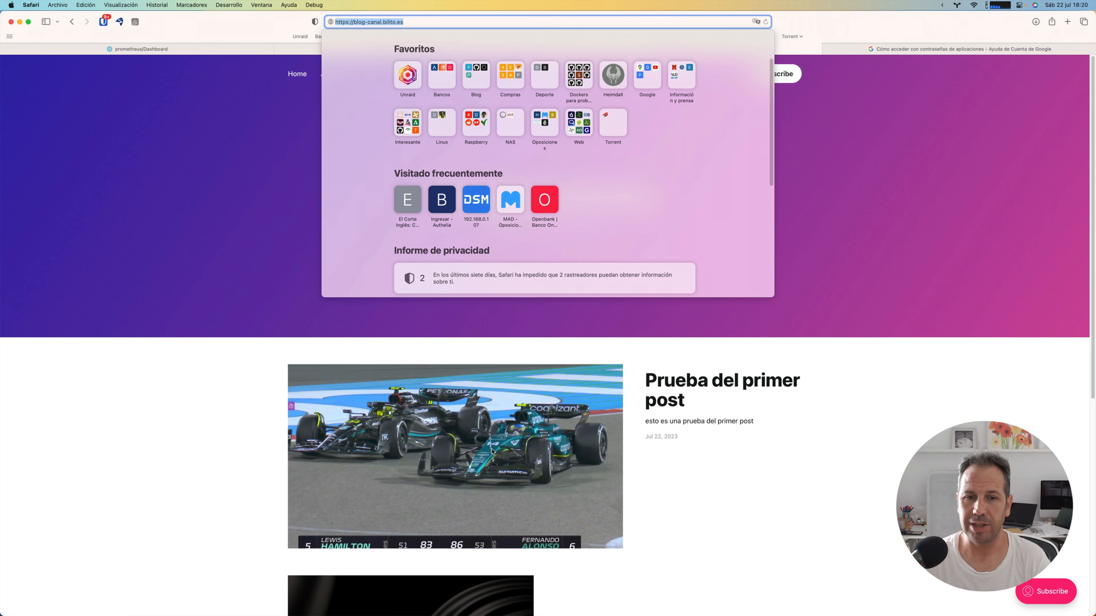
pyautogui.click(703, 499)
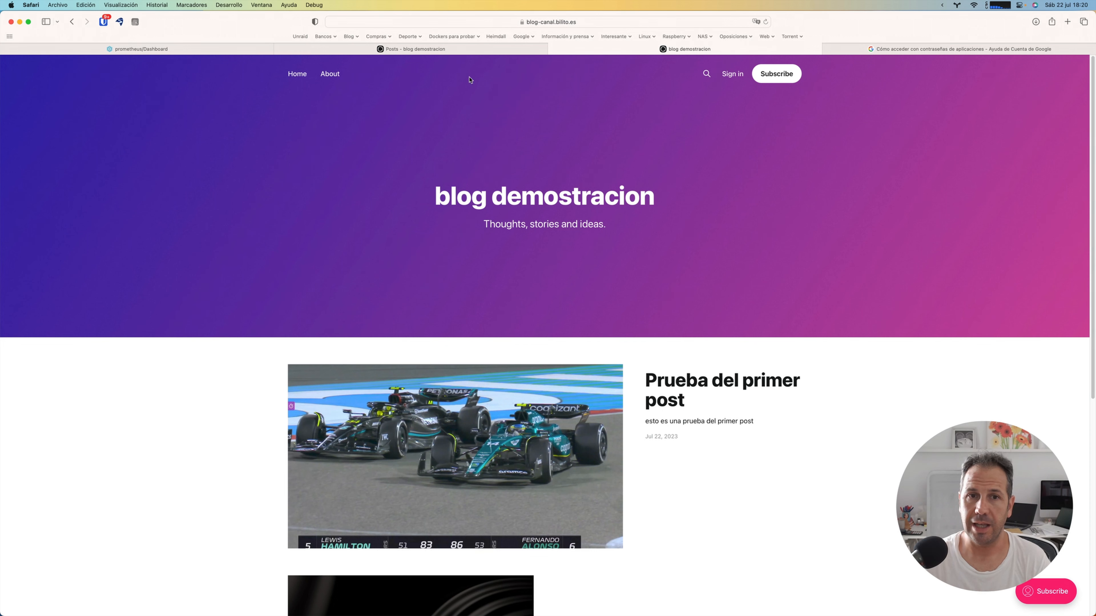
# Step: Return to the admin area, view the dashboard, and expand the title and description in the General settings
pyautogui.click(463, 47)
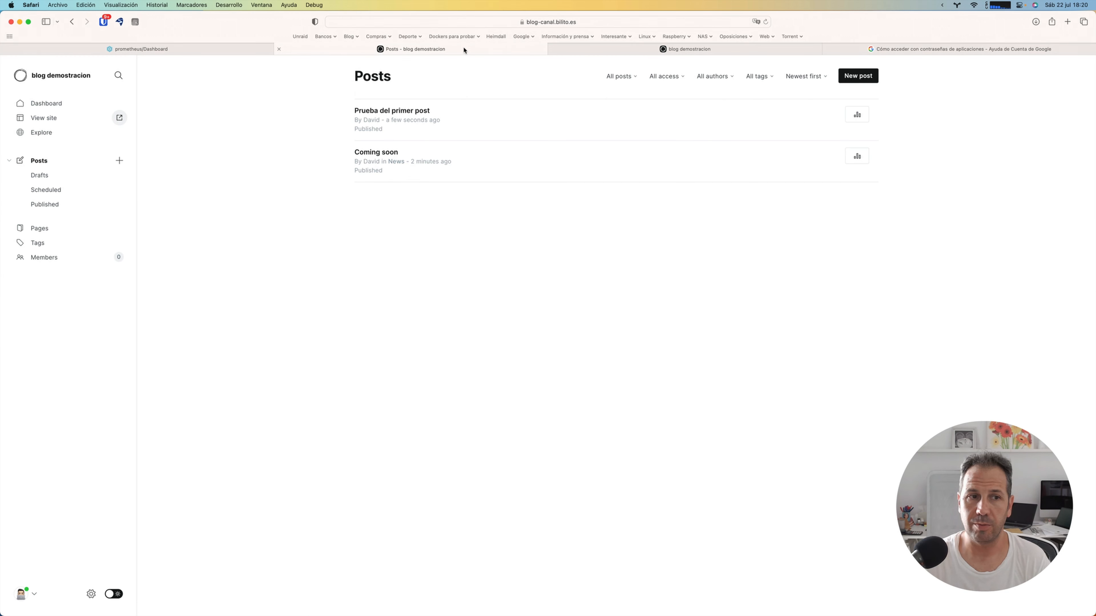
pyautogui.click(51, 104)
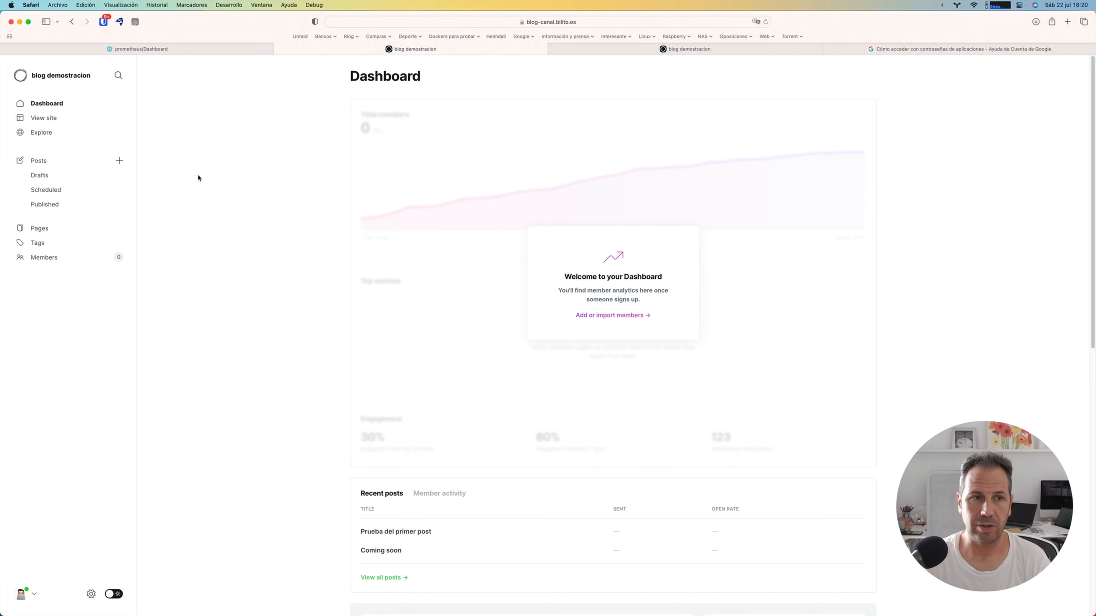
pyautogui.click(91, 595)
pyautogui.click(386, 138)
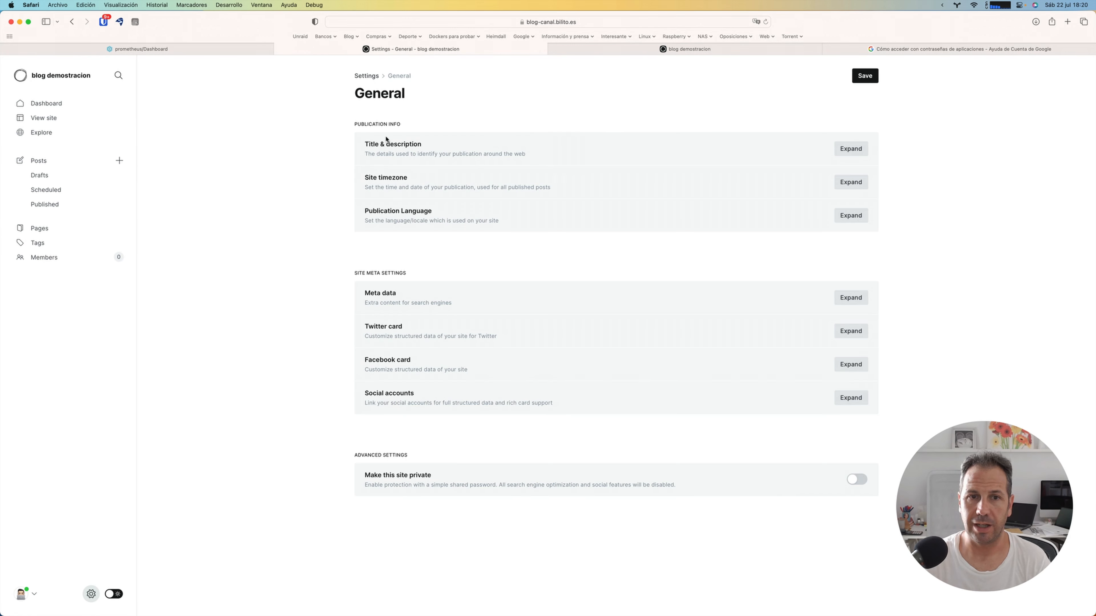
pyautogui.click(839, 150)
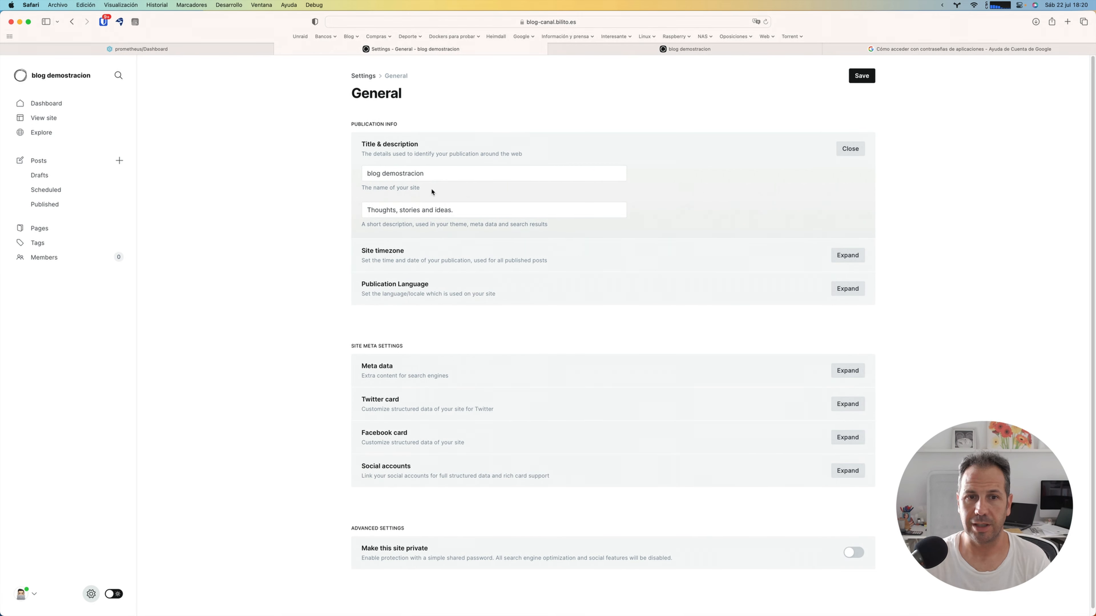
# Step: Compare the title and description settings with the header of the public site, and return to the General settings
pyautogui.click(684, 49)
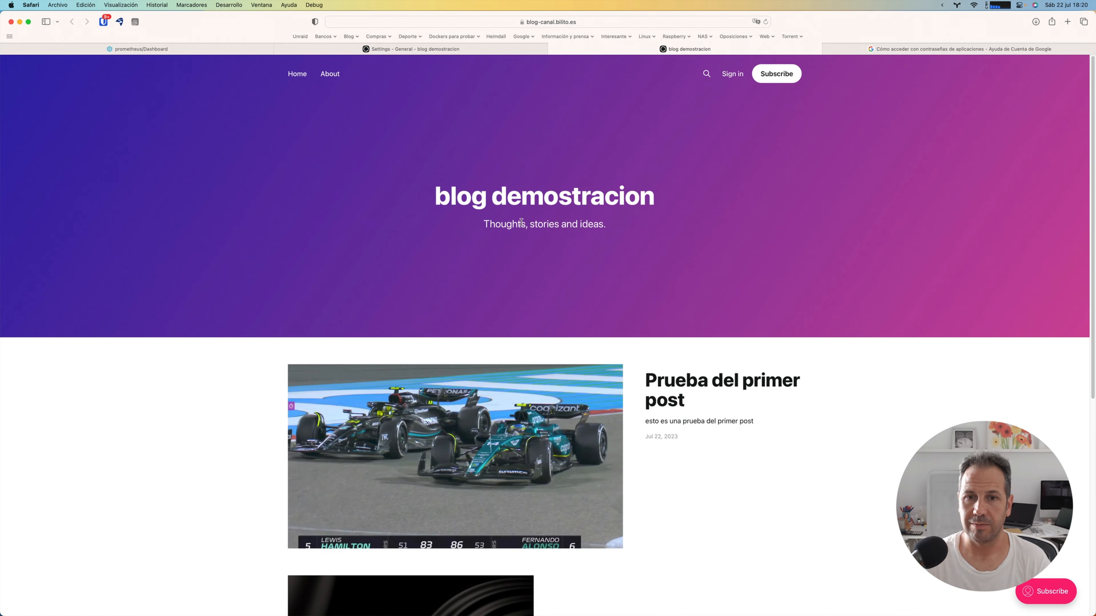
pyautogui.click(464, 39)
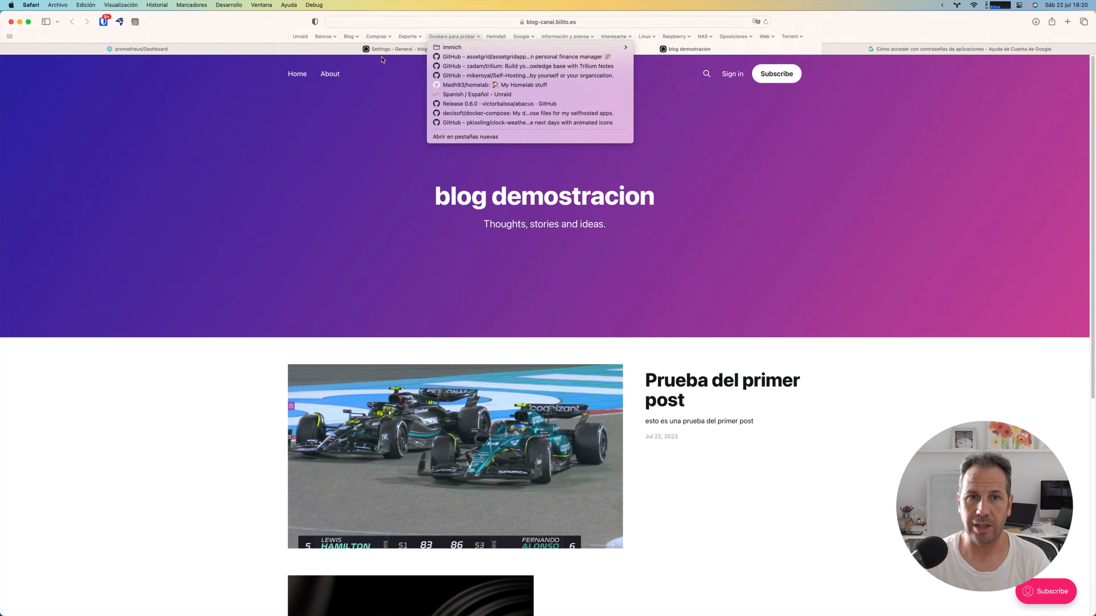
pyautogui.click(380, 50)
pyautogui.click(381, 50)
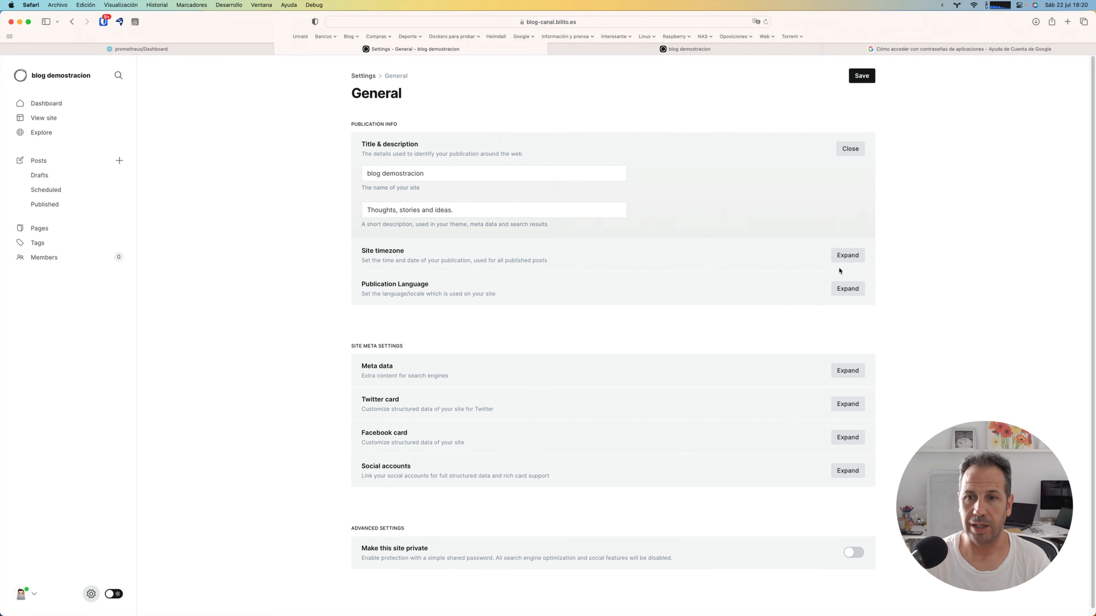
# Step: Set the site timezone to (GMT +1:00) Brussels, Copenhagen, Madrid, Paris
pyautogui.click(846, 255)
pyautogui.click(424, 281)
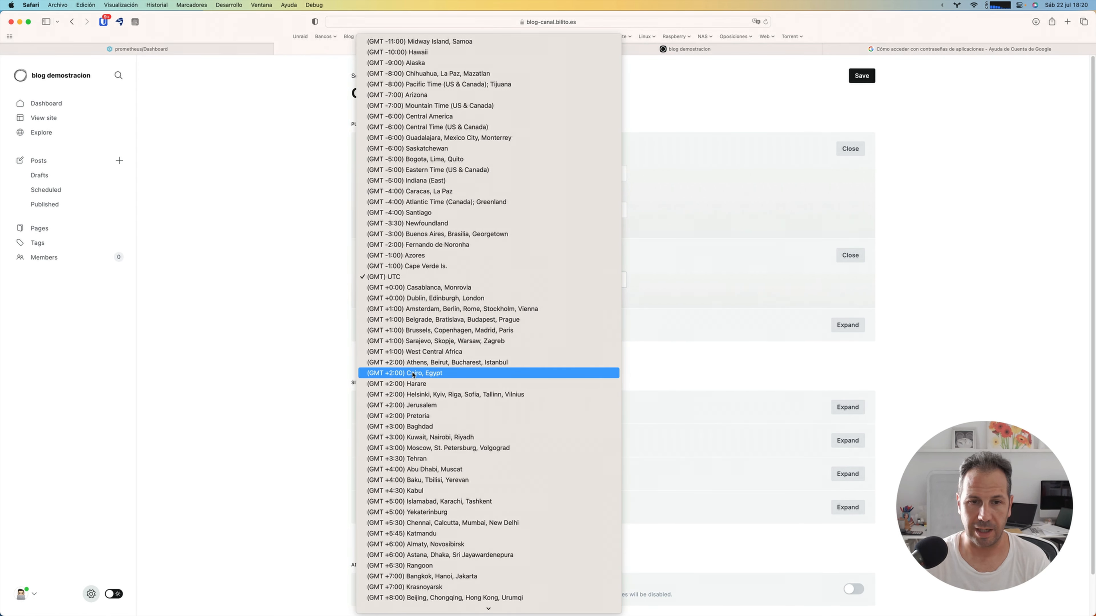
pyautogui.click(437, 330)
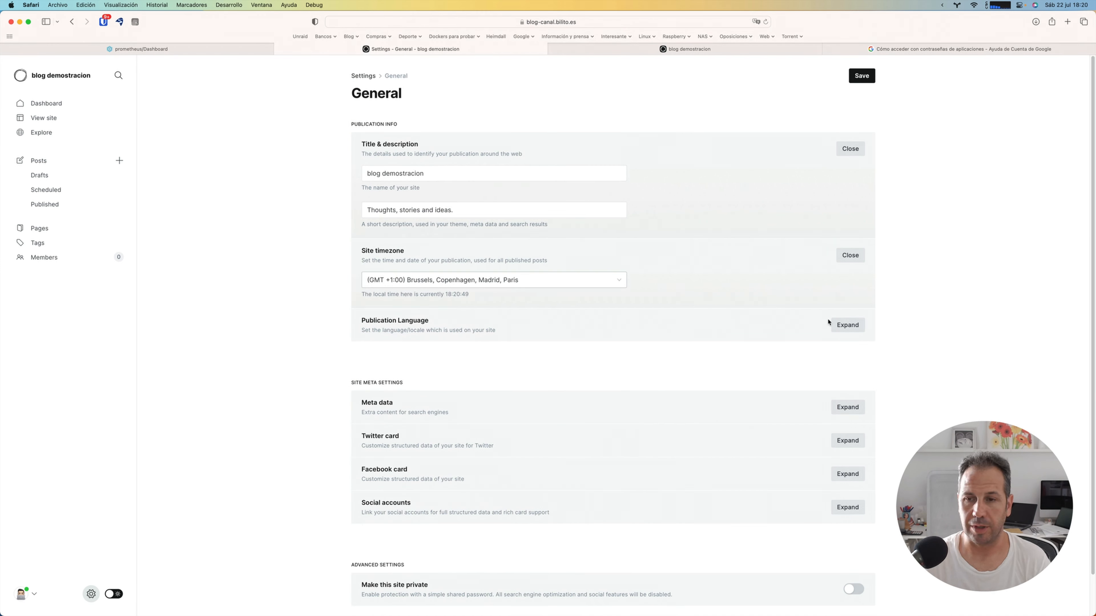
# Step: Expand the publication language in the General settings and set it to es
pyautogui.click(846, 325)
pyautogui.click(468, 349)
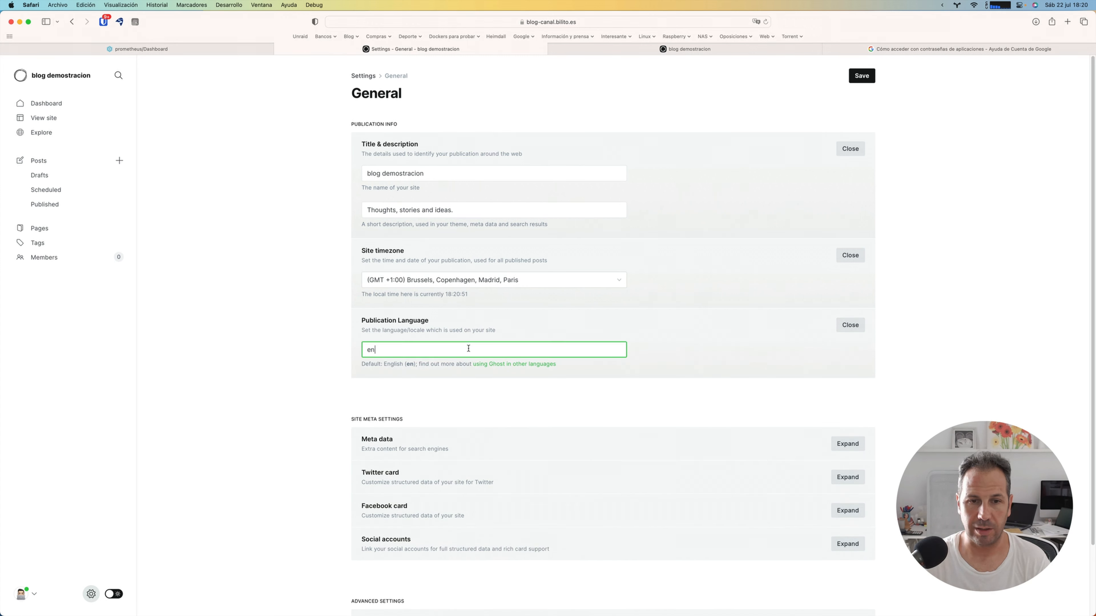
pyautogui.press('BackSpace')
pyautogui.write('s')
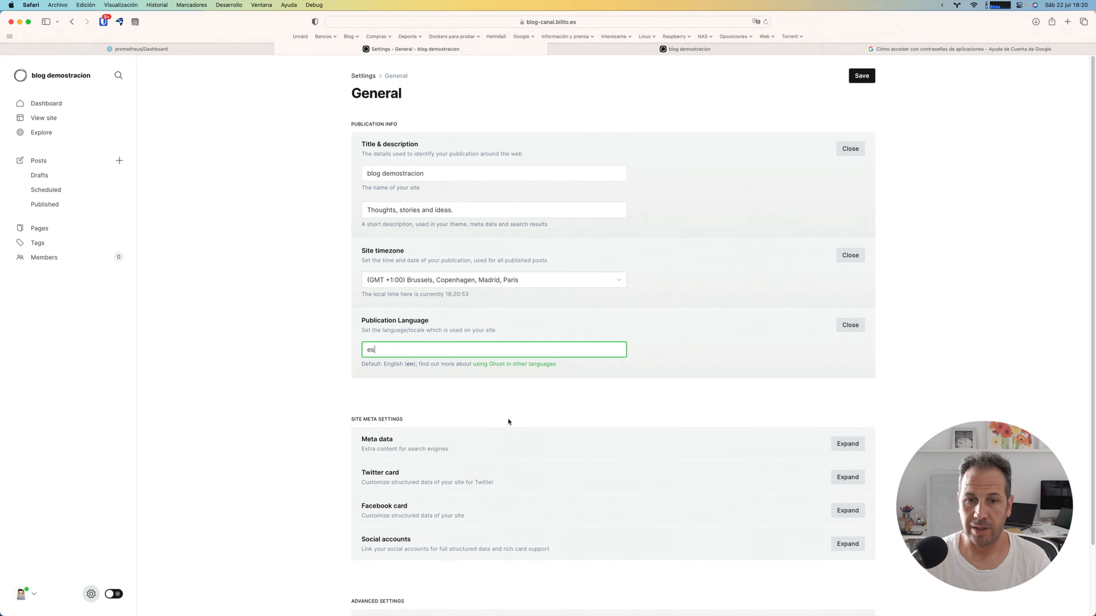
pyautogui.click(514, 410)
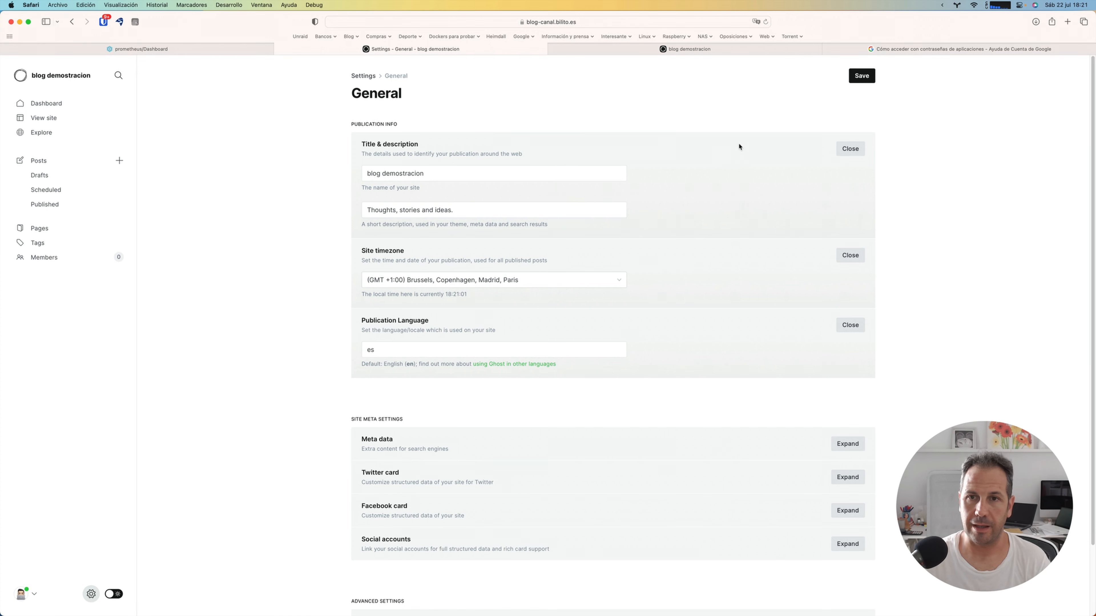
# Step: Save the General settings, viewing the public site before and after saving, and return to the settings
pyautogui.click(739, 48)
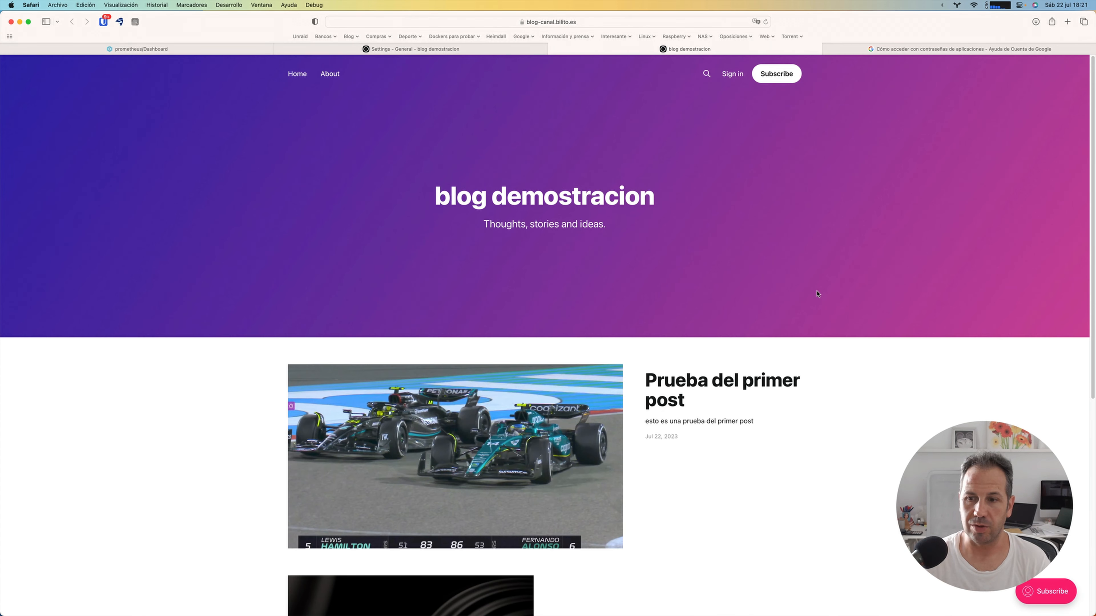
pyautogui.click(516, 50)
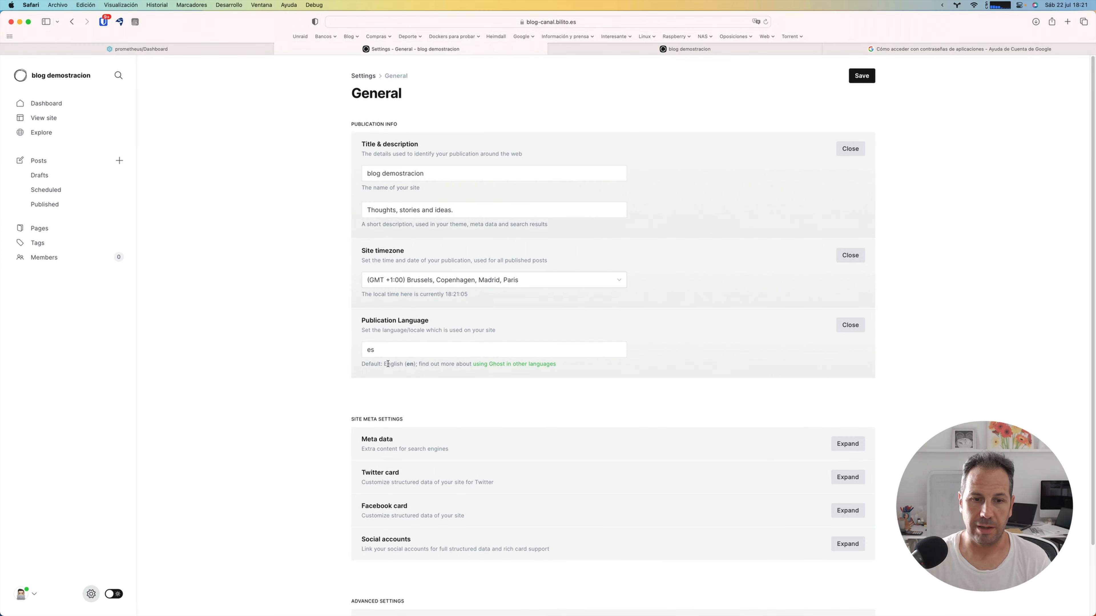
pyautogui.scroll(-3, 388, 363)
pyautogui.scroll(3, 387, 367)
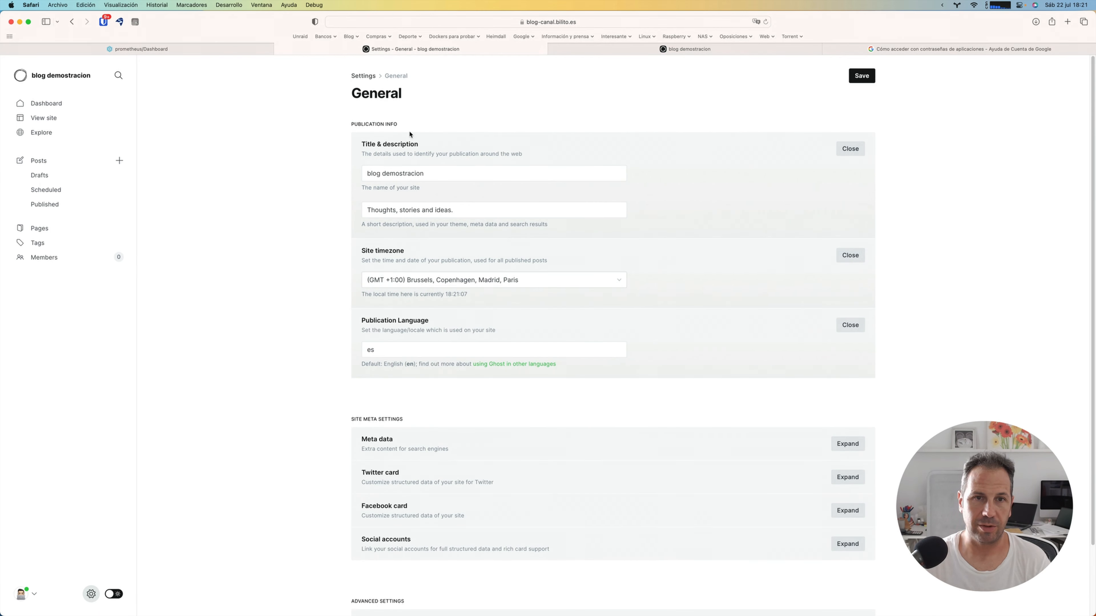
pyautogui.click(860, 76)
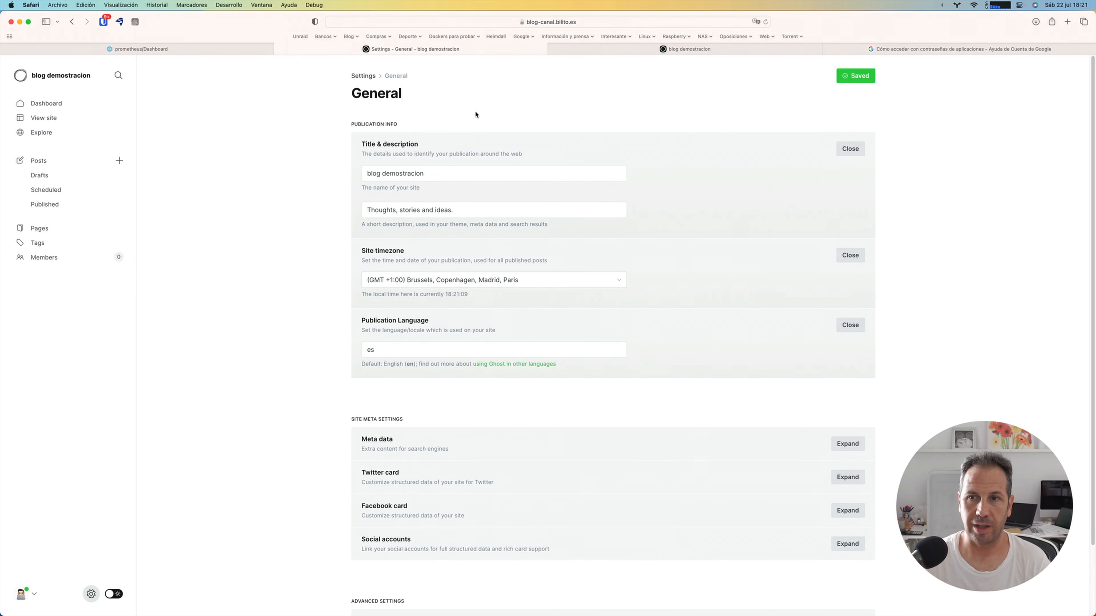
pyautogui.click(630, 49)
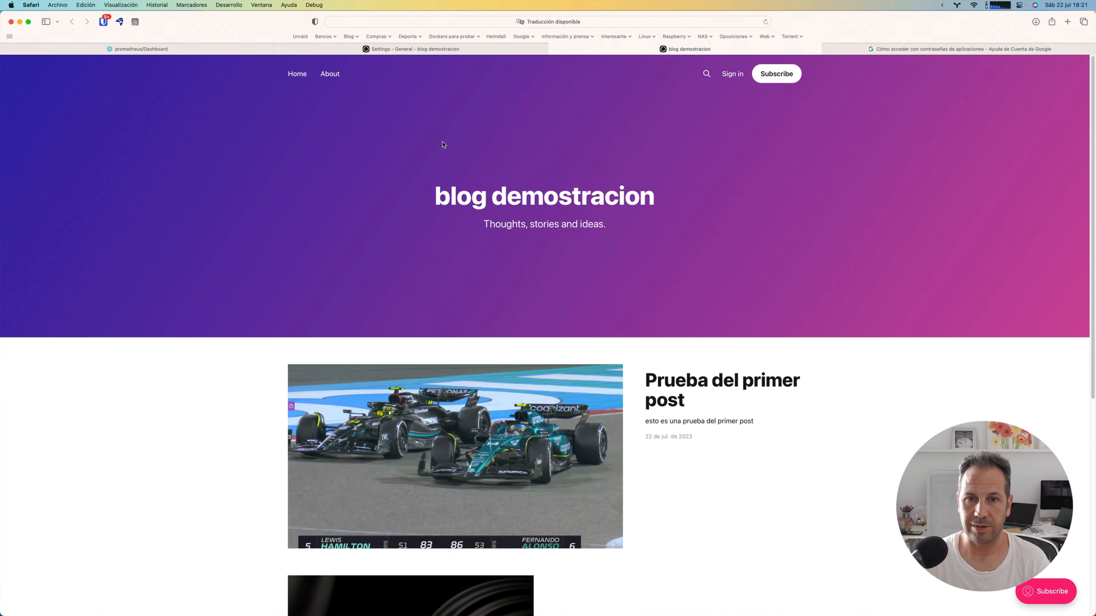
pyautogui.click(449, 49)
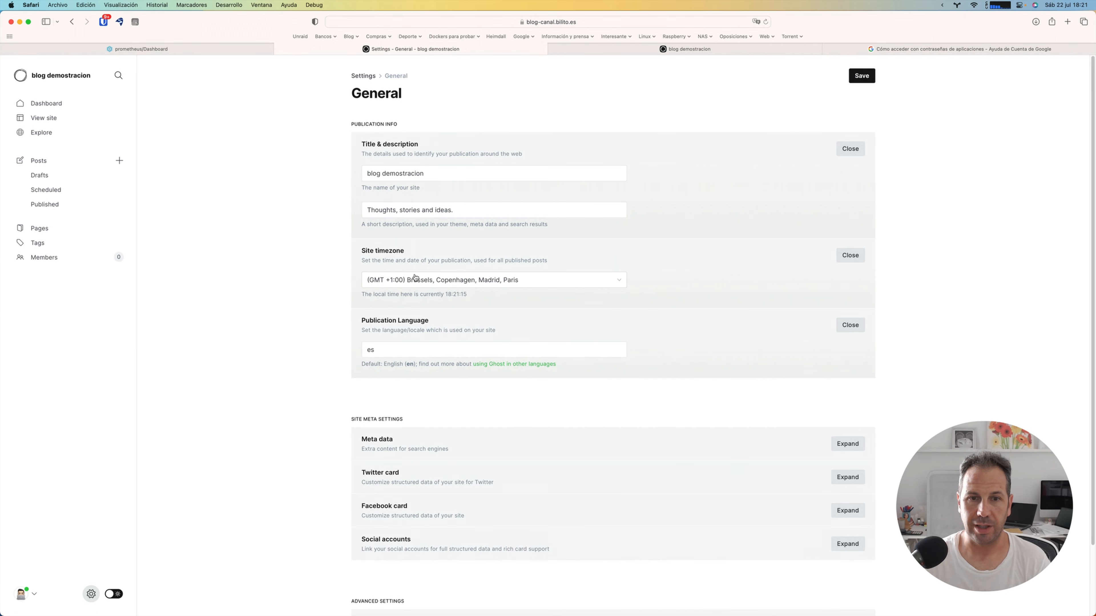
# Step: Replace the site description with "Este es el cambio realizado" and save the General settings
pyautogui.tripleClick(443, 209)
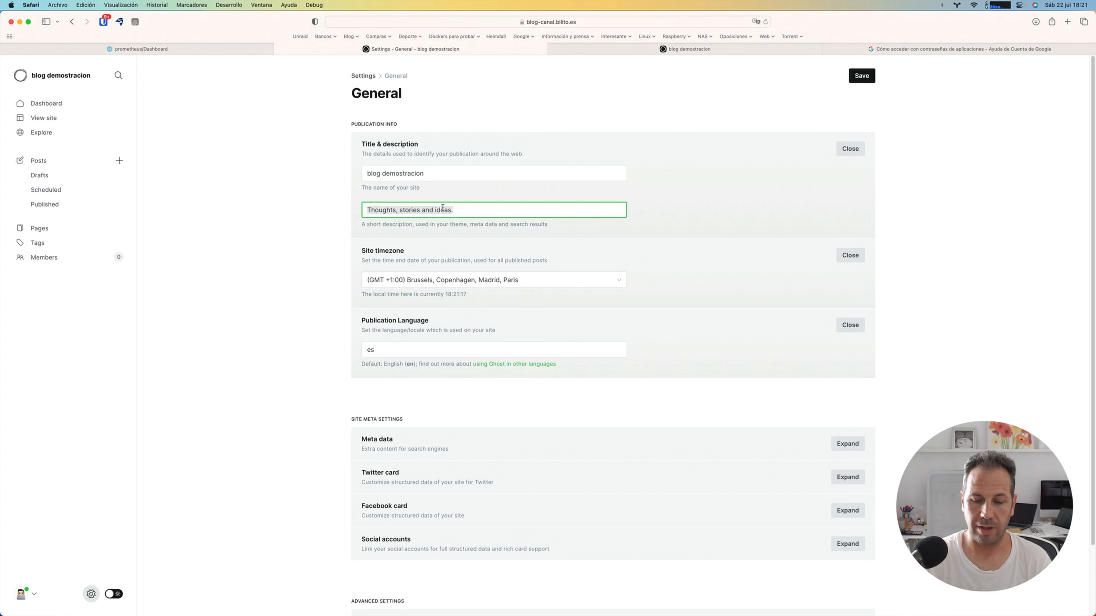
pyautogui.write('Este es')
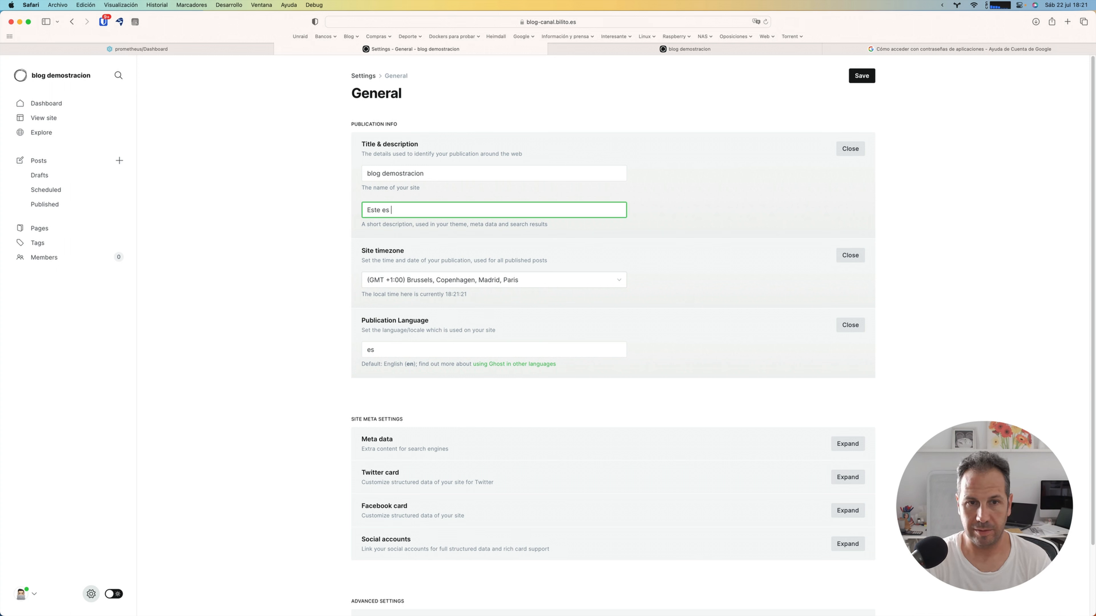
pyautogui.write(' el cambio realizado')
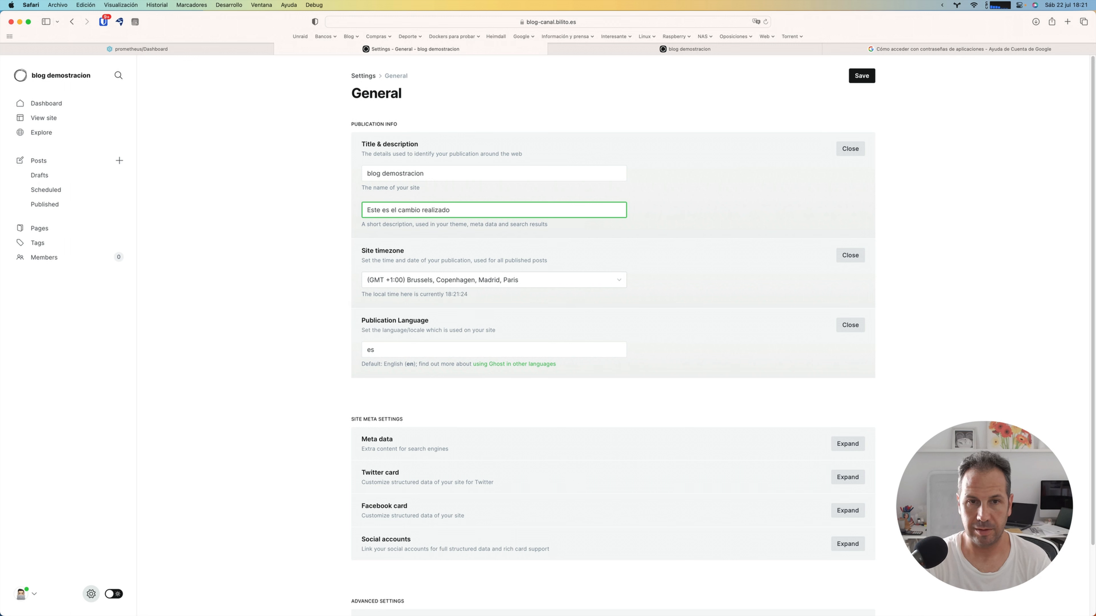
pyautogui.click(852, 78)
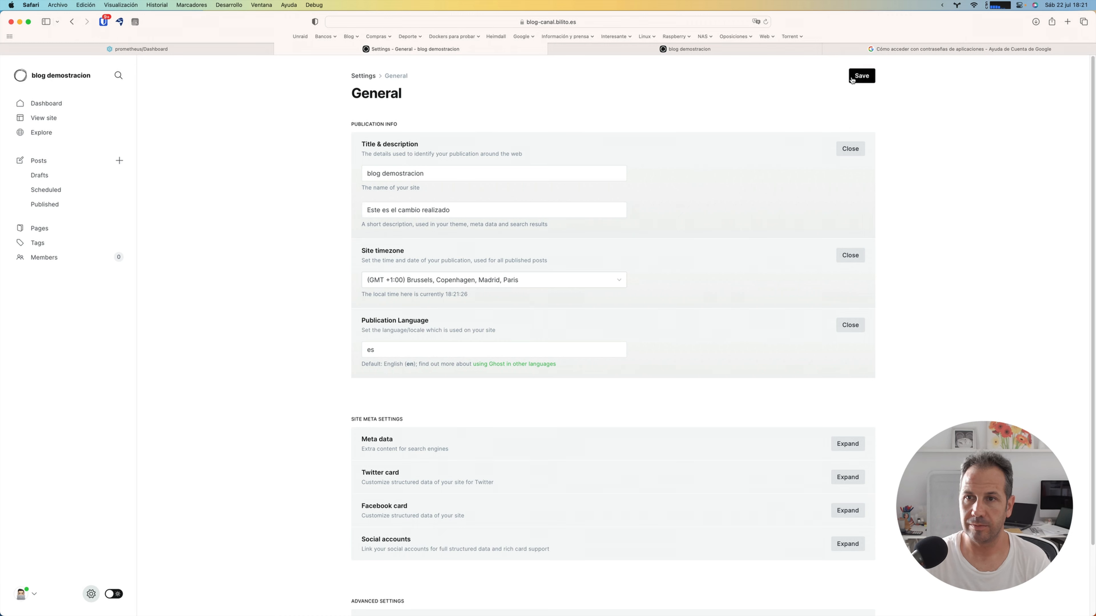
# Step: Reload the public site and check the description under the title in its header
pyautogui.click(752, 51)
pyautogui.press('super+r')
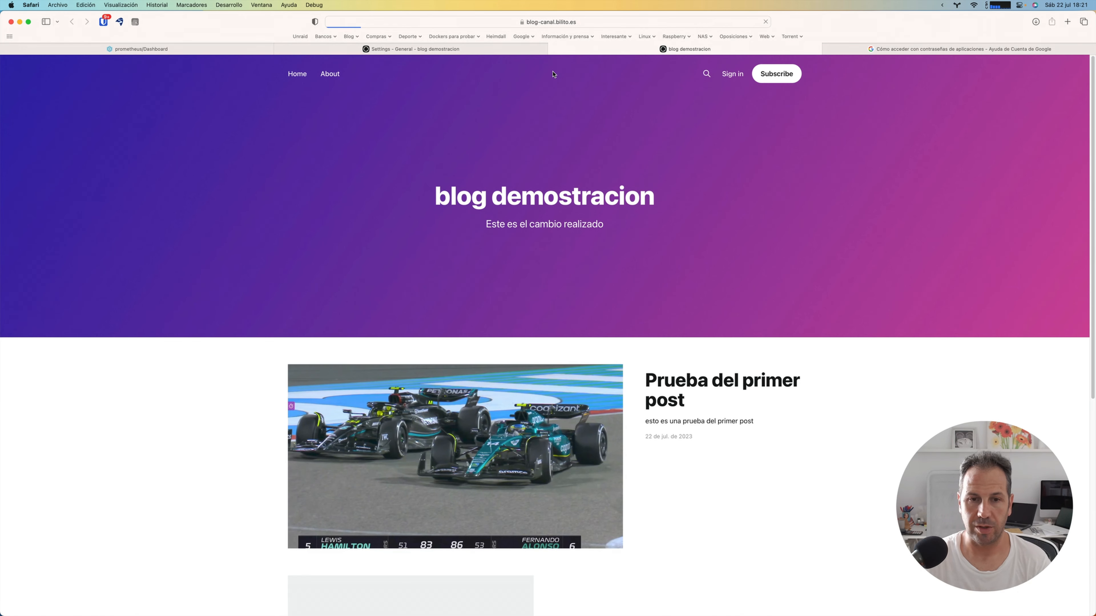
pyautogui.moveTo(485, 224); pyautogui.dragTo(628, 233)
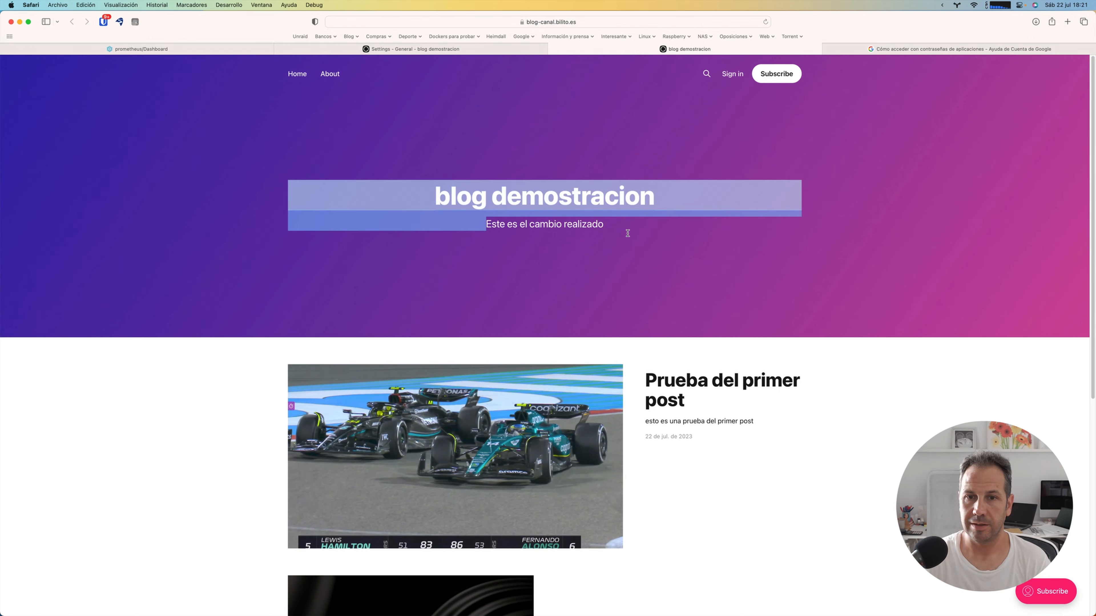
pyautogui.click(604, 224)
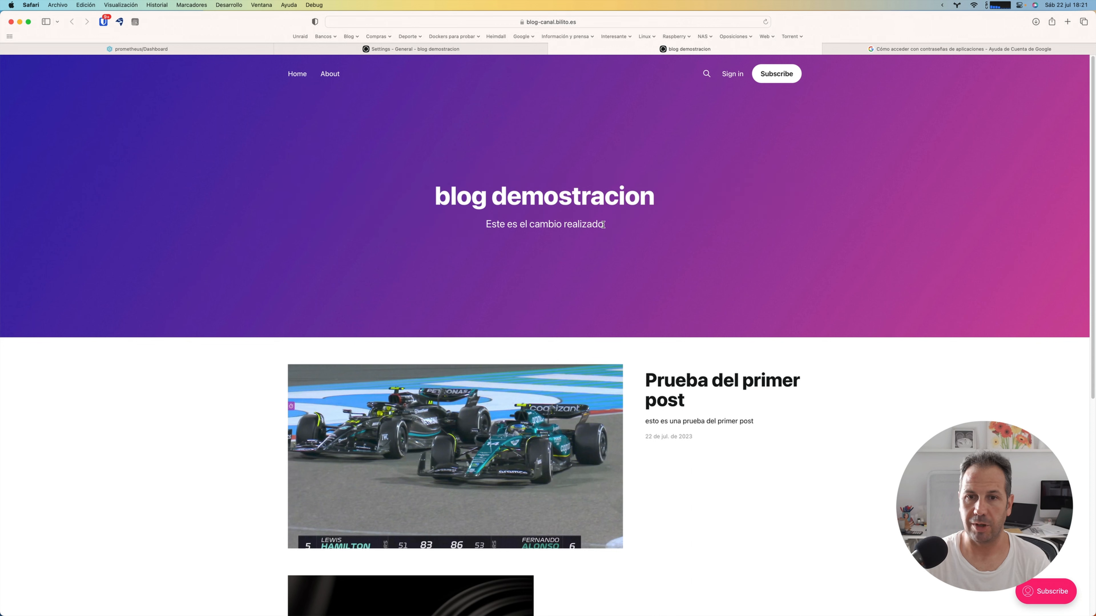
# Step: Return to the admin area, go back to the settings overview and open the Code injection settings
pyautogui.click(519, 51)
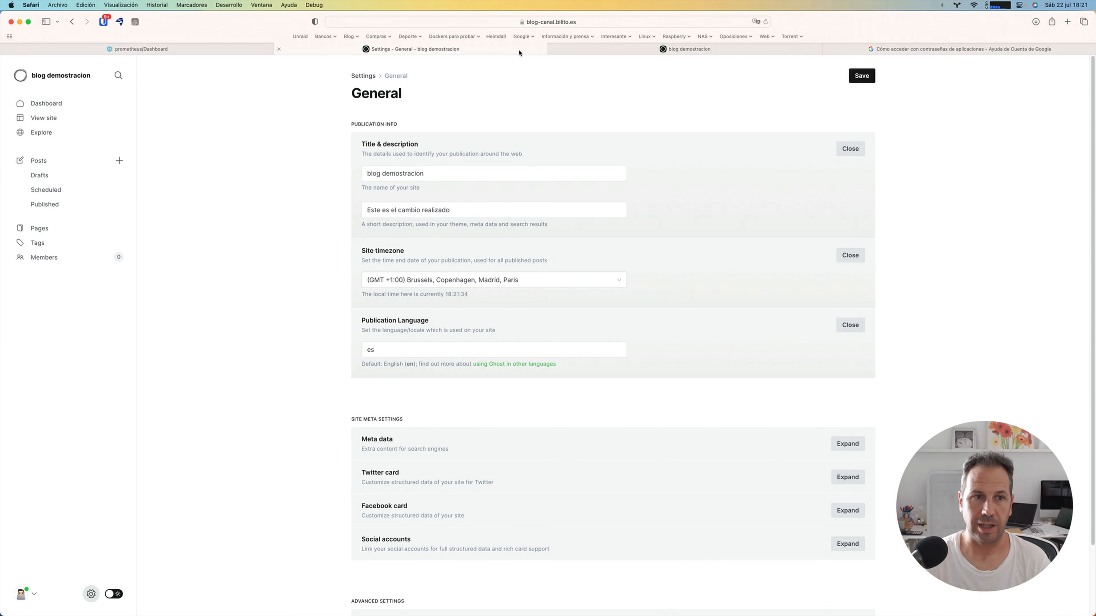
pyautogui.click(363, 76)
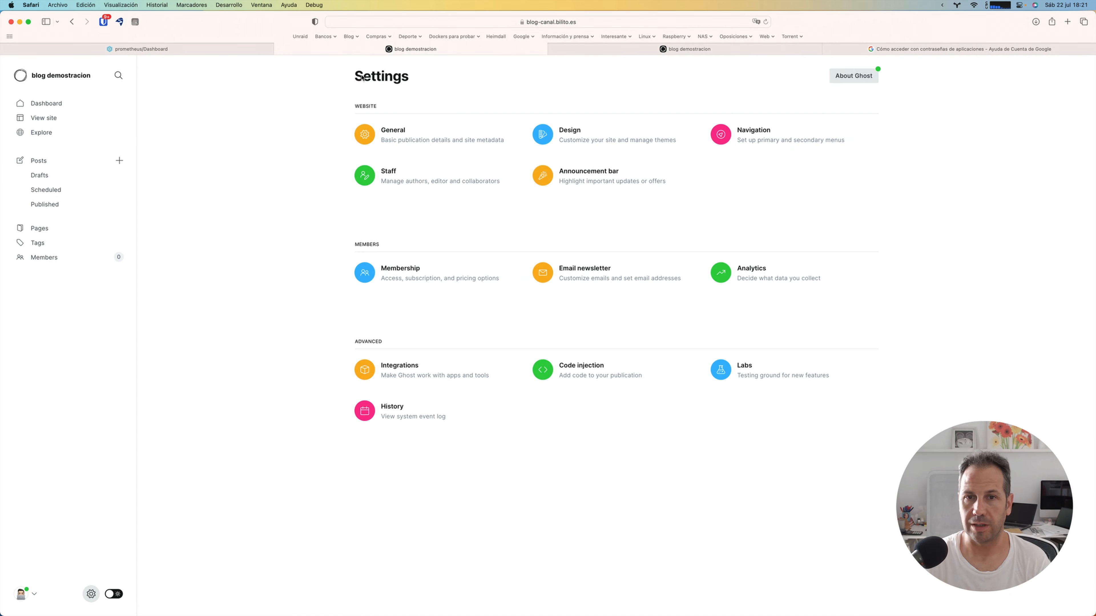
pyautogui.click(583, 369)
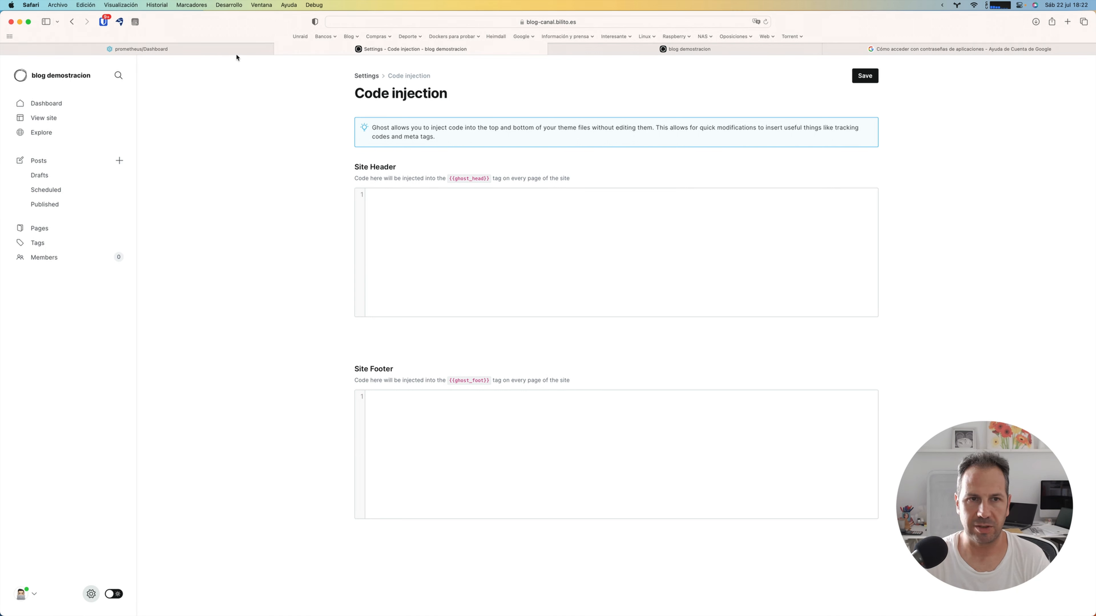
# Step: Switch to the Unraid server's web interface and view its Main page with the array and pool devices
pyautogui.moveTo(235, 49)
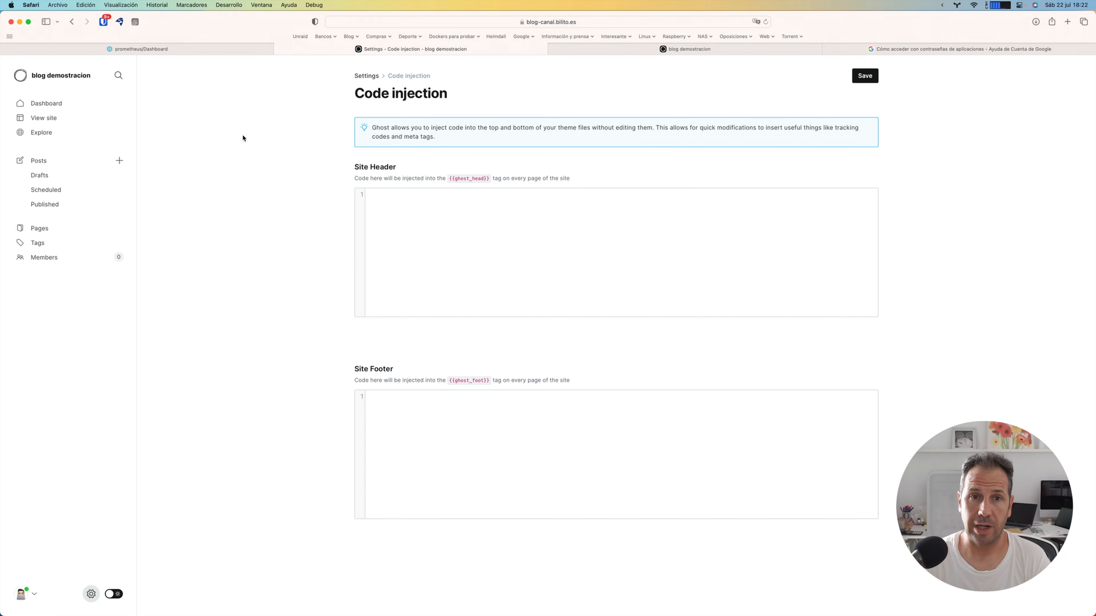
pyautogui.click(243, 51)
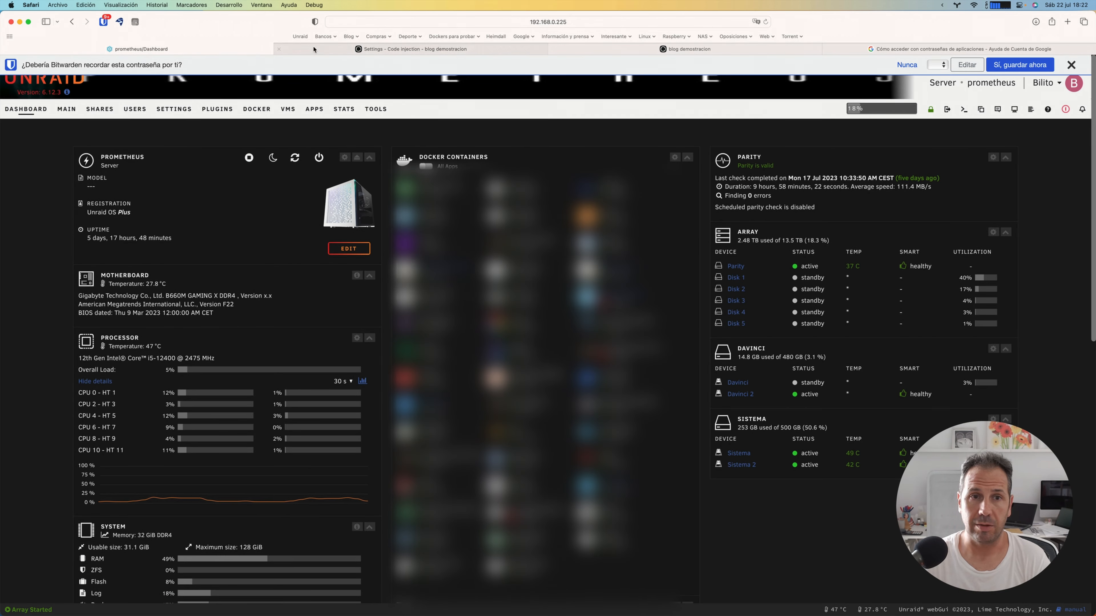
pyautogui.click(66, 109)
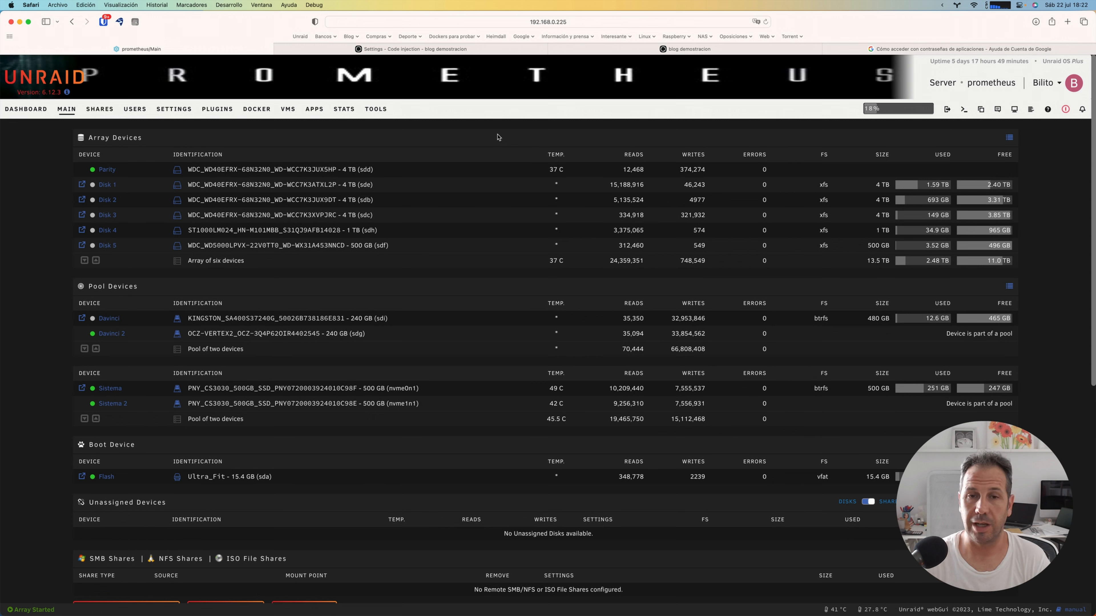
pyautogui.moveTo(795, 3)
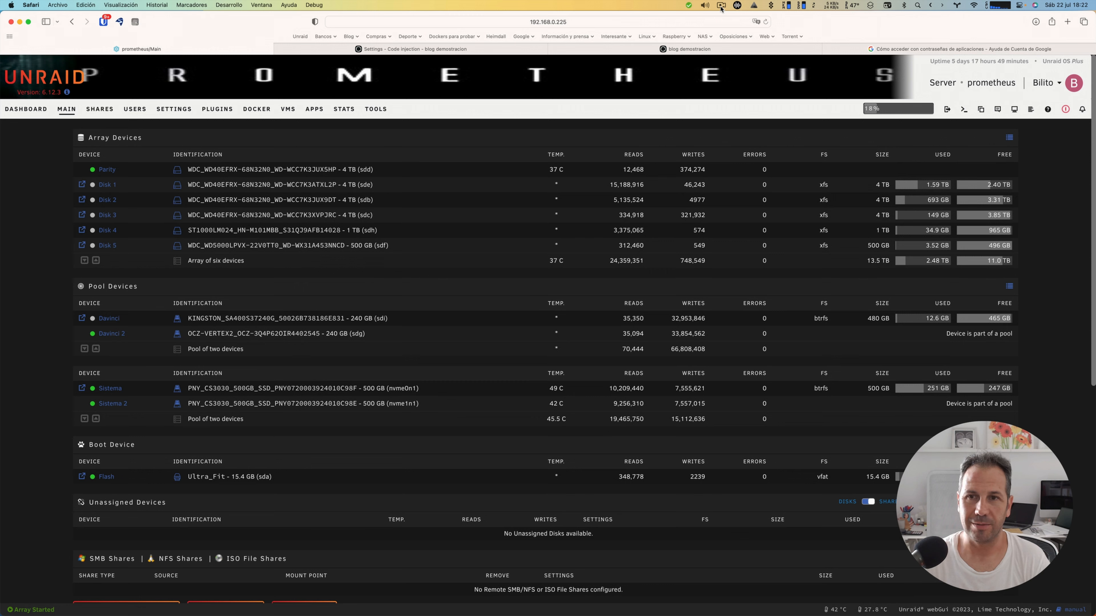
pyautogui.click(720, 6)
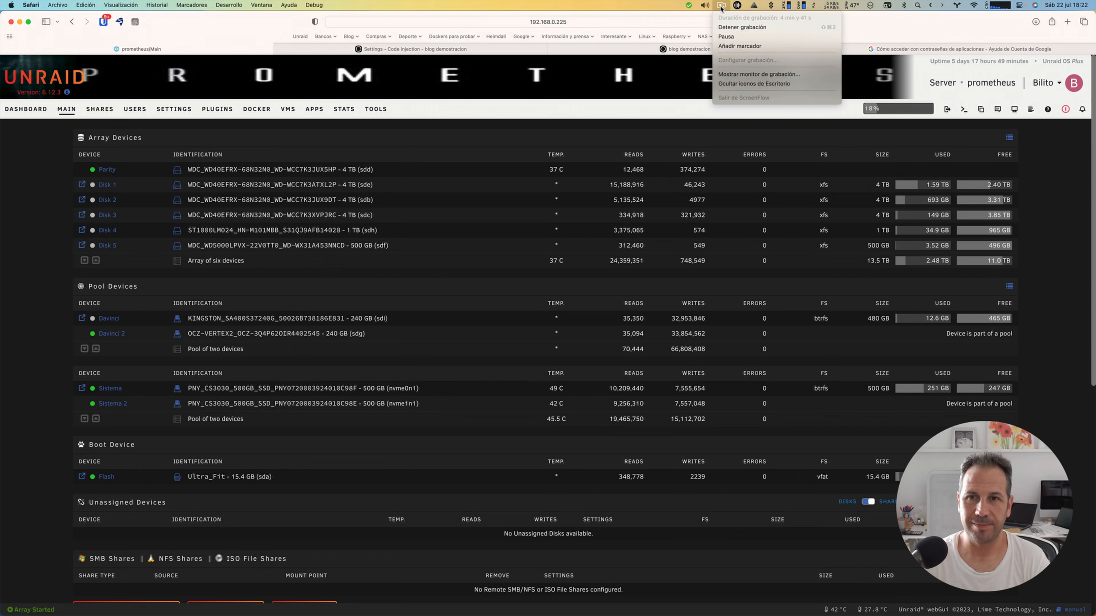
pyautogui.click(726, 28)
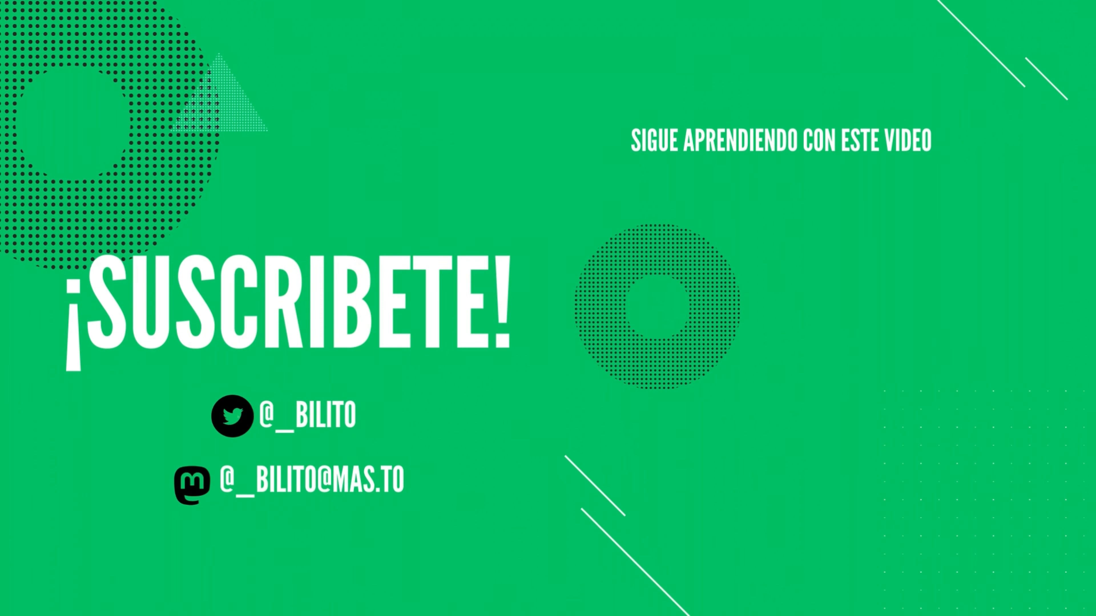